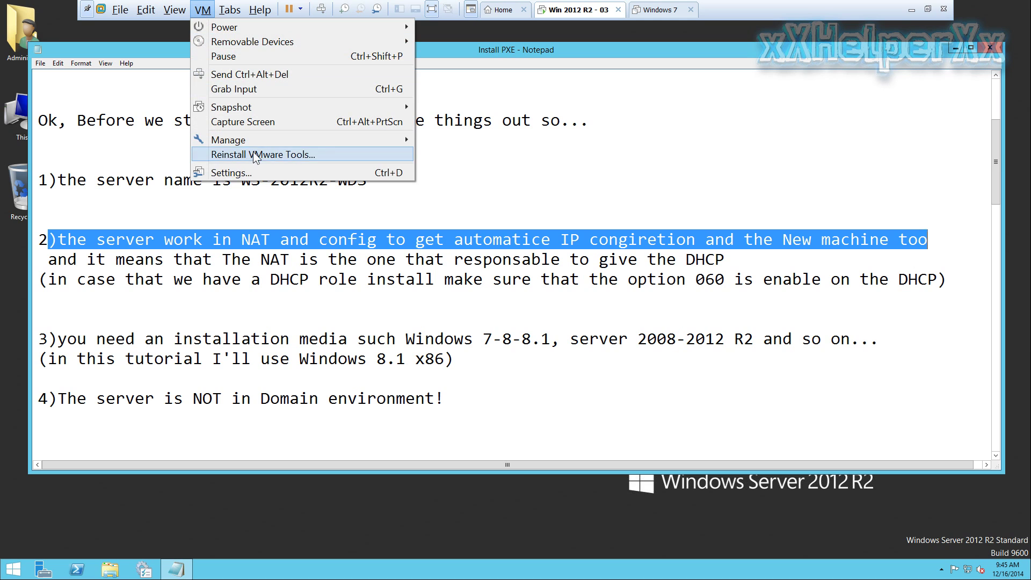
key(Escape)
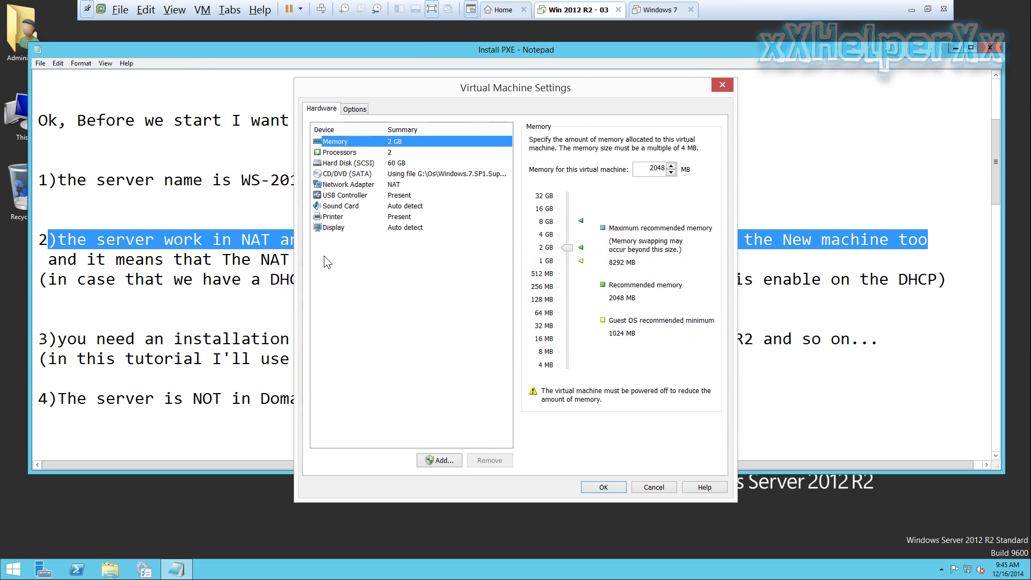
click(396, 185)
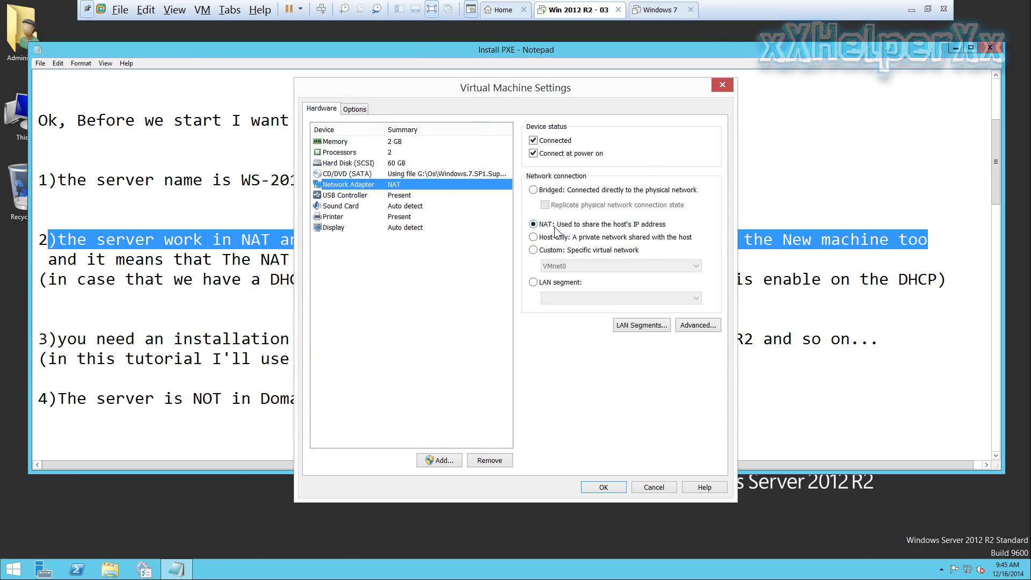
click(632, 229)
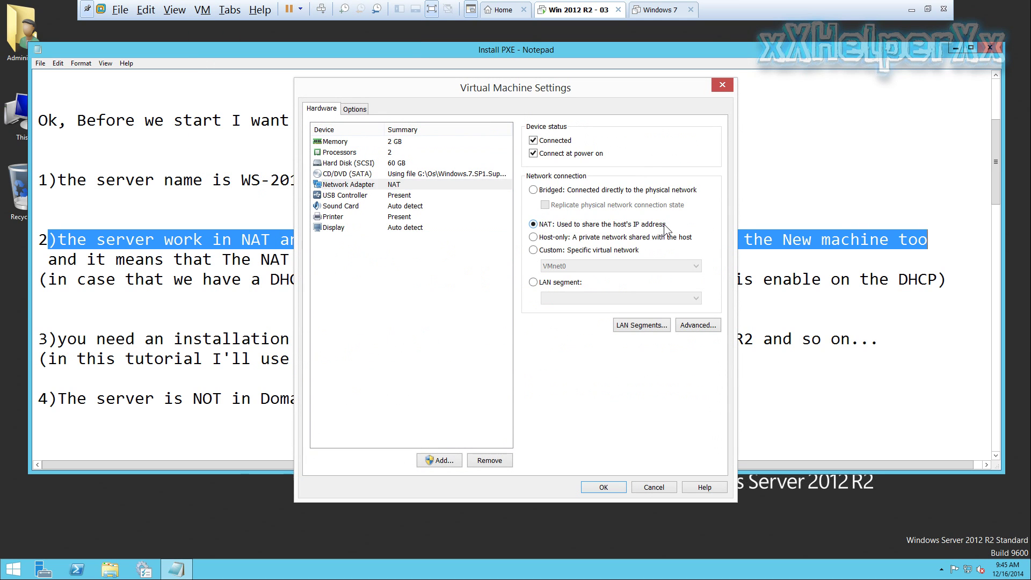
click(655, 486)
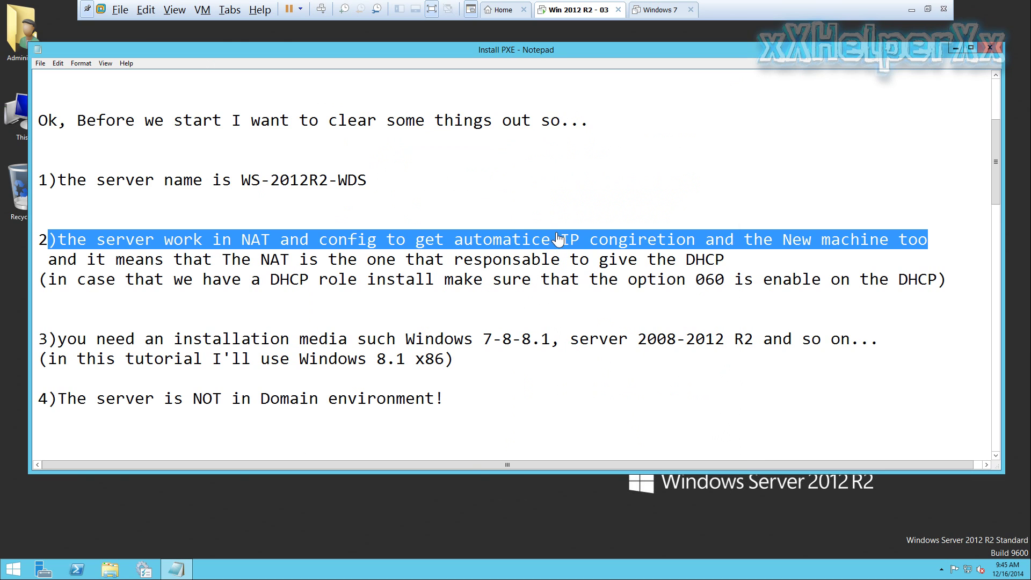
Review the prerequisite notes on NAT providing DHCP and on DHCP option 060
click(102, 260)
drag(135, 261, 725, 261)
click(667, 279)
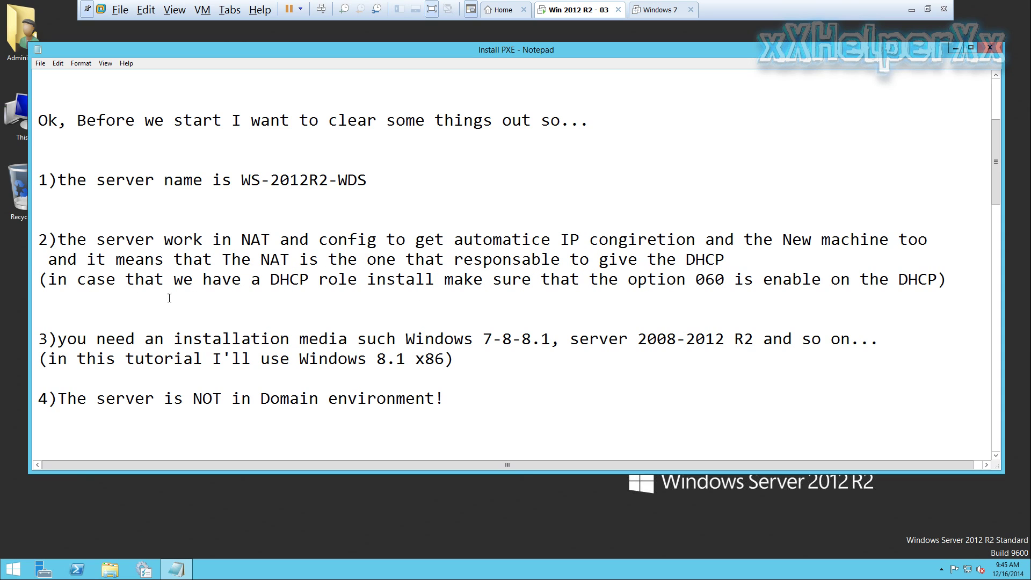
drag(42, 282, 944, 280)
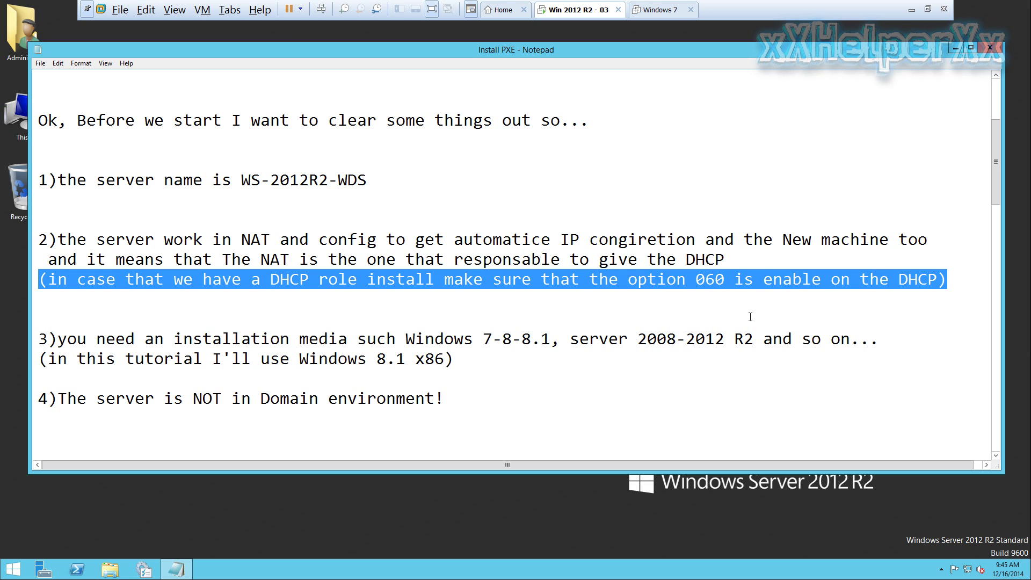
click(512, 322)
Review the Windows 8.1 x86 installation media requirement and the note that the server isn't in a domain
scroll(346, 272, down, 2)
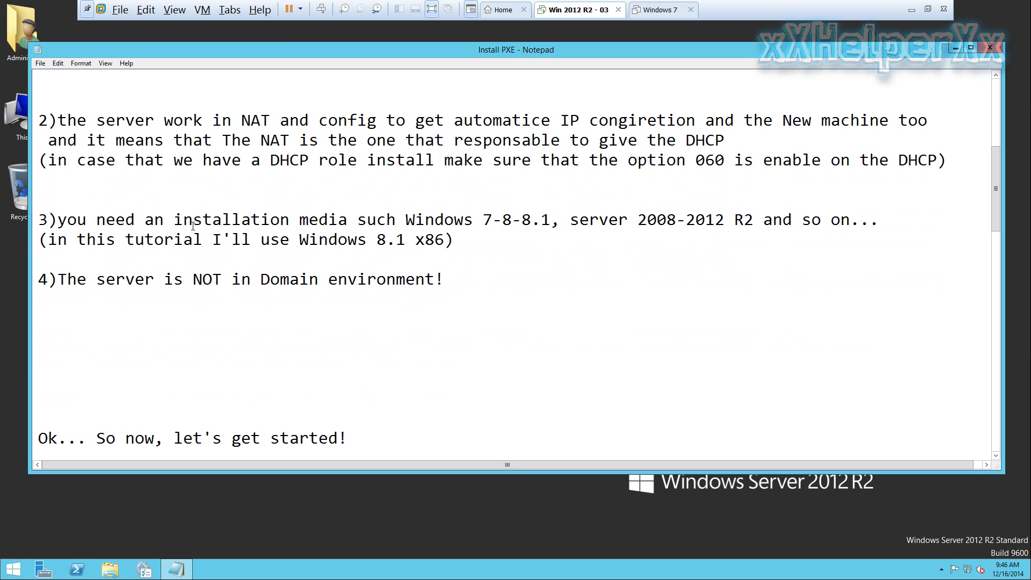
drag(185, 225, 871, 225)
click(779, 240)
drag(43, 240, 462, 243)
click(425, 257)
drag(50, 279, 444, 279)
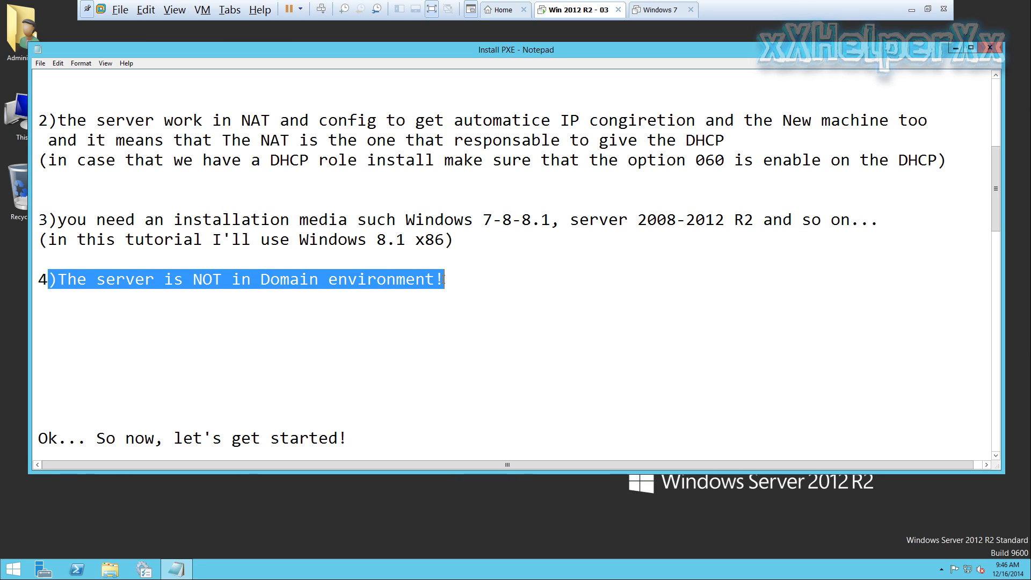
double_click(24, 134)
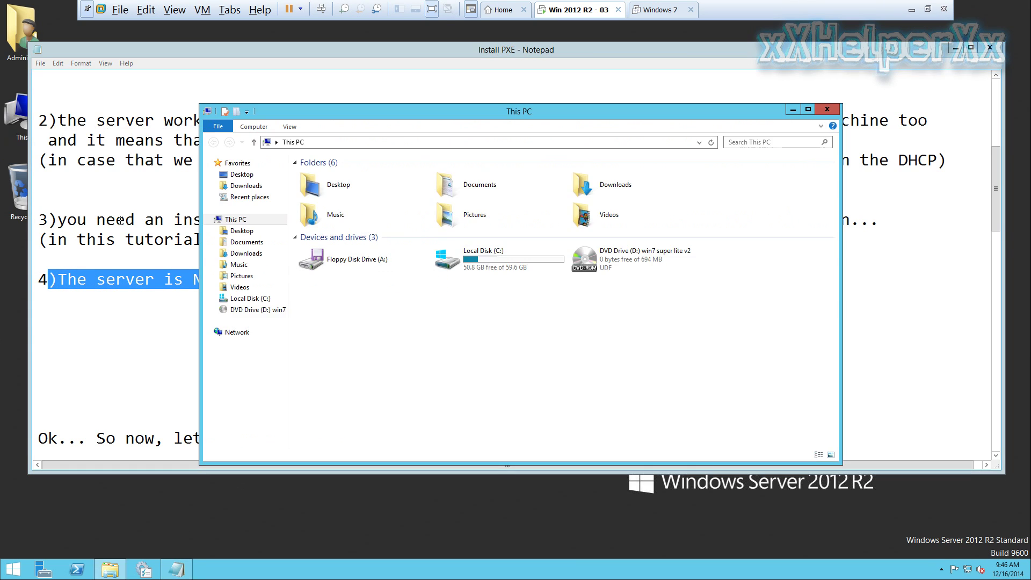
right_click(423, 325)
click(433, 430)
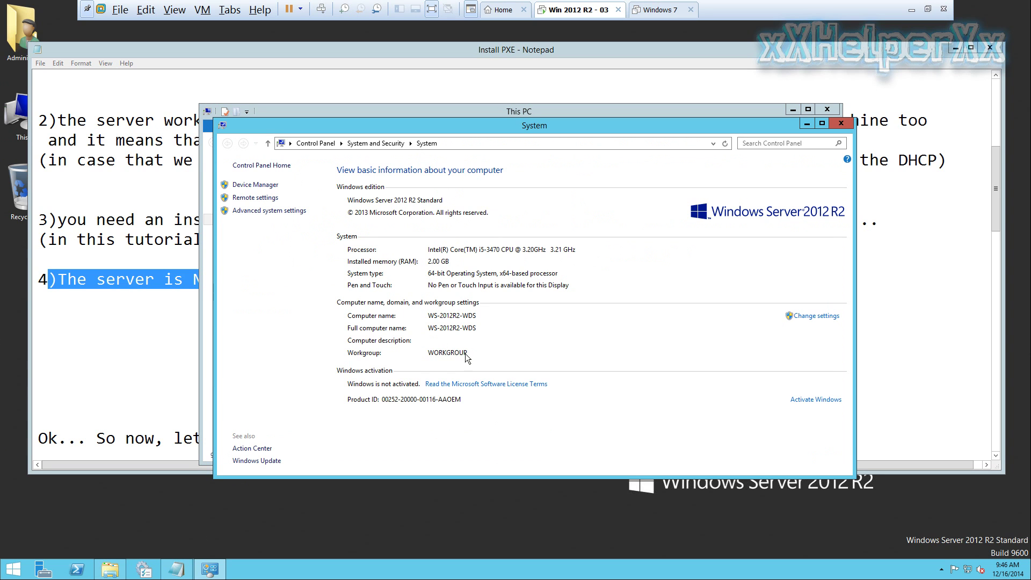
click(841, 124)
click(833, 113)
click(253, 306)
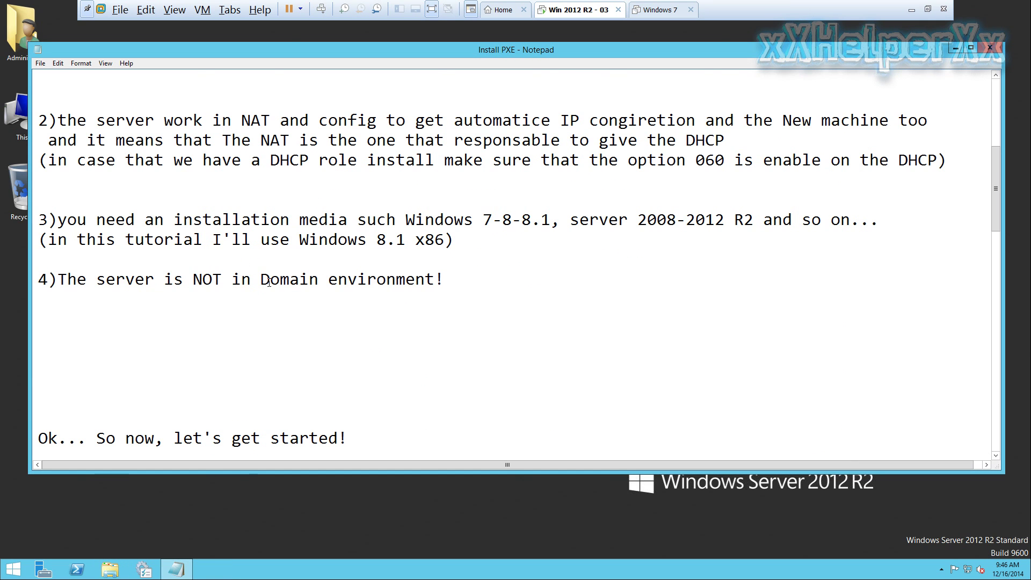
Review the 'let's get started' and add-WDS-role lines, then minimize Notepad and bring up Server Manager
scroll(274, 280, down, 2)
scroll(263, 277, down, 2)
scroll(126, 173, down, 1)
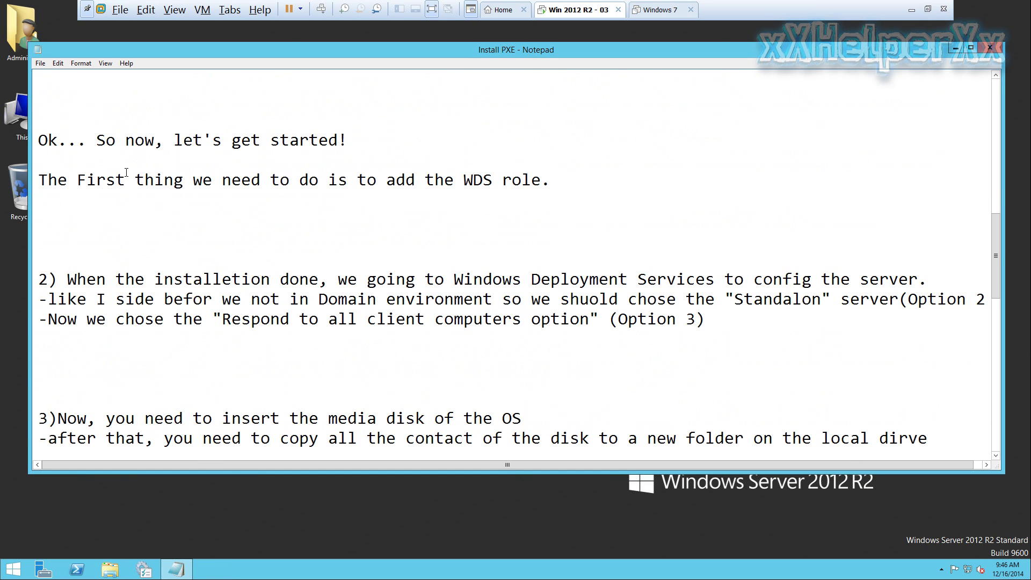
drag(39, 144, 353, 148)
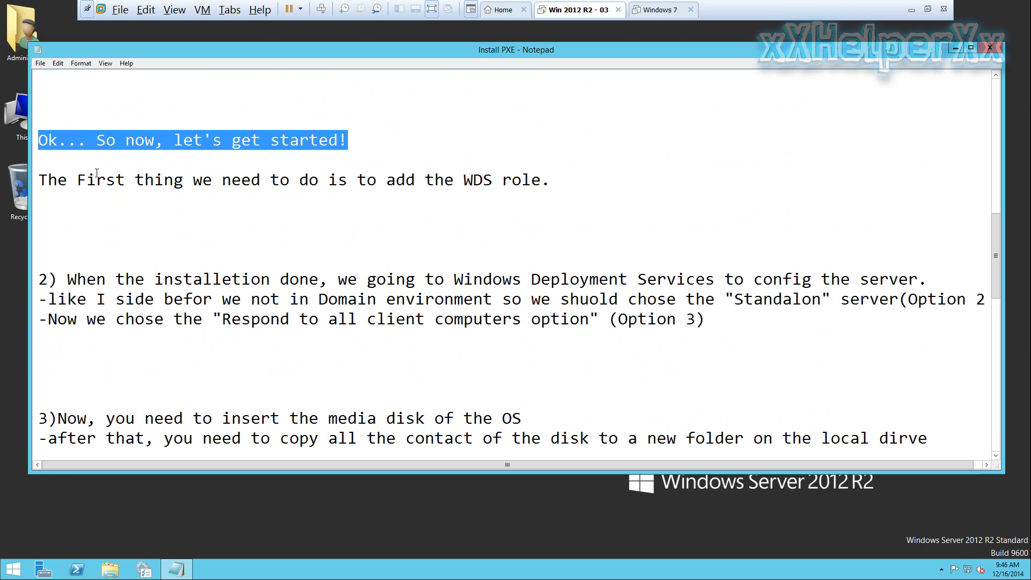
drag(39, 180, 548, 181)
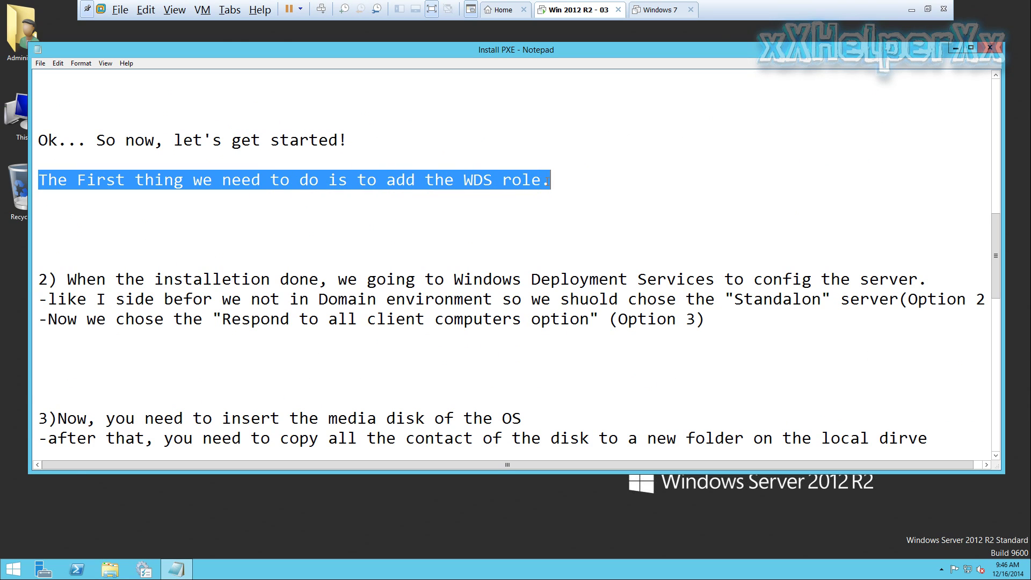
click(954, 48)
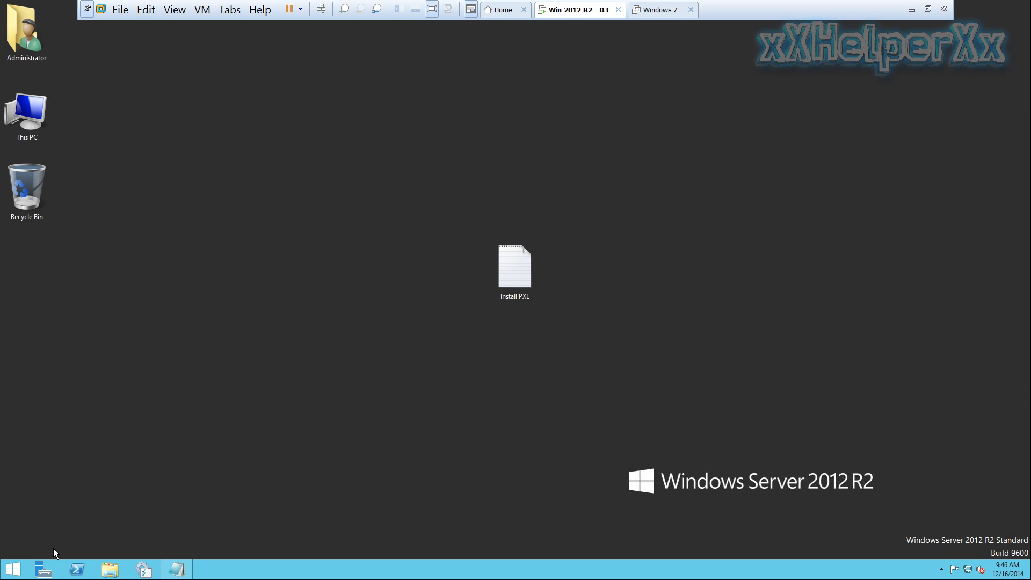
click(43, 571)
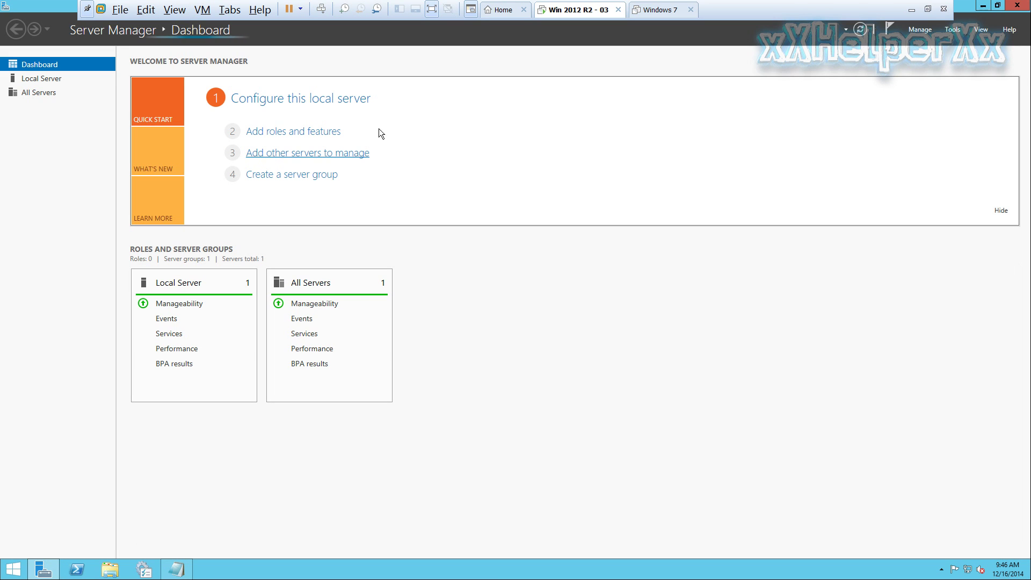
Begin a role-based install on the local server and tick Windows Deployment Services with its management tools
click(334, 132)
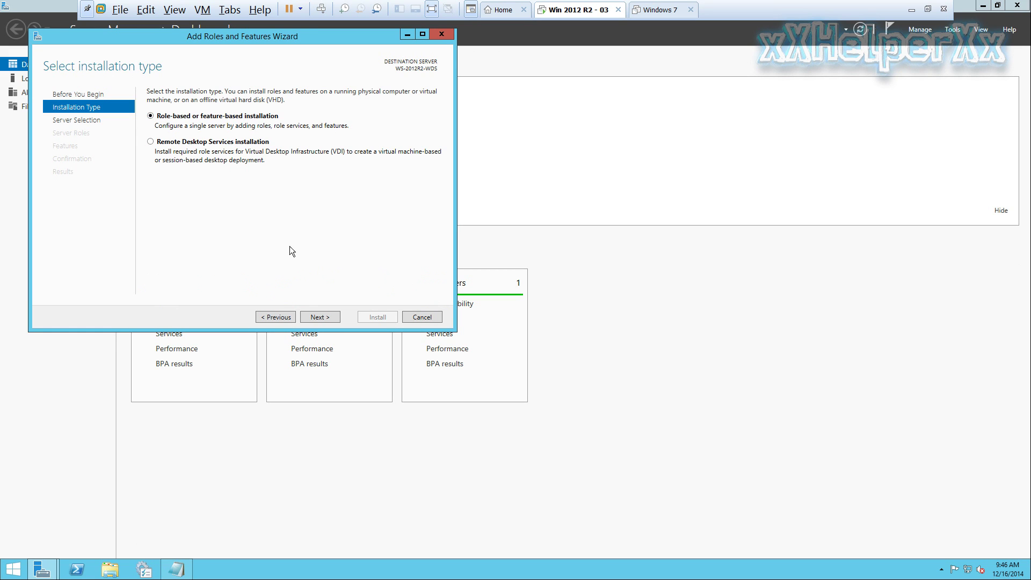
click(320, 317)
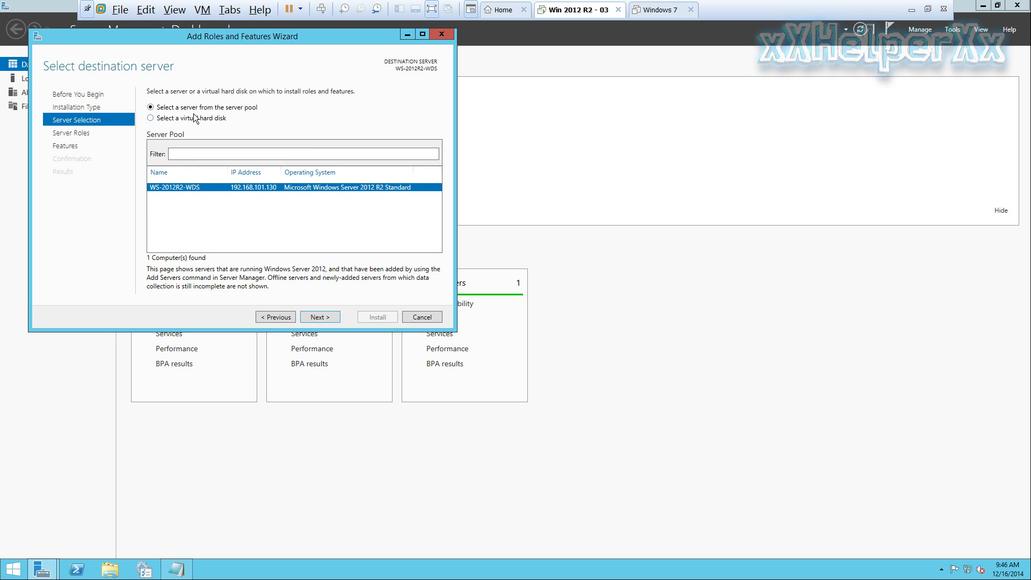
click(322, 317)
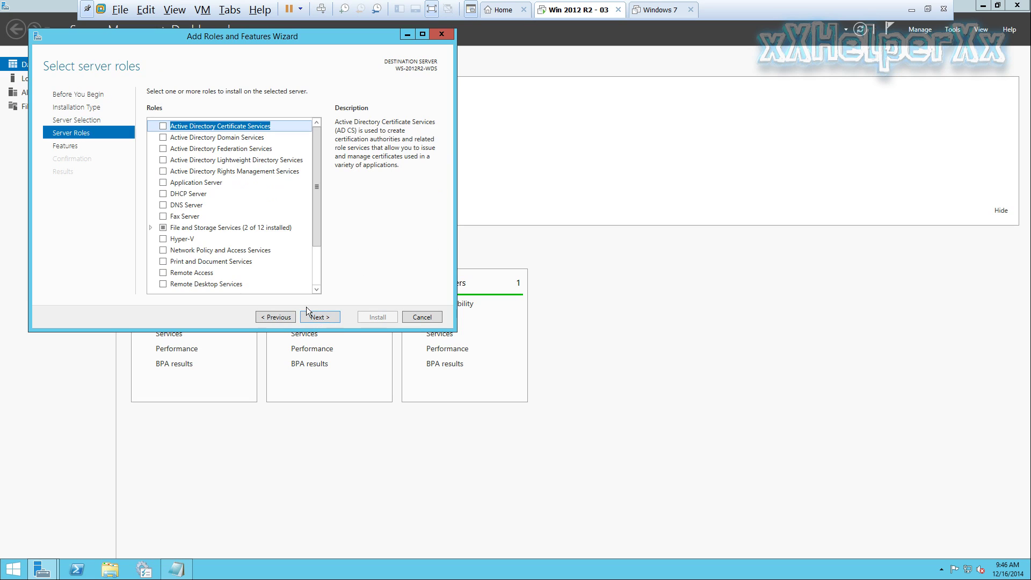
drag(319, 170, 318, 218)
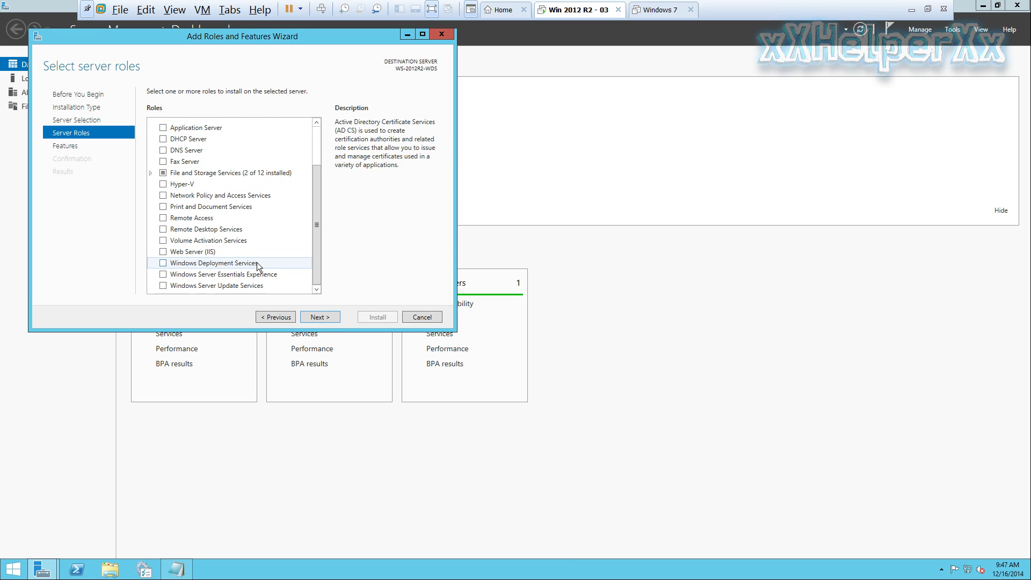
click(164, 264)
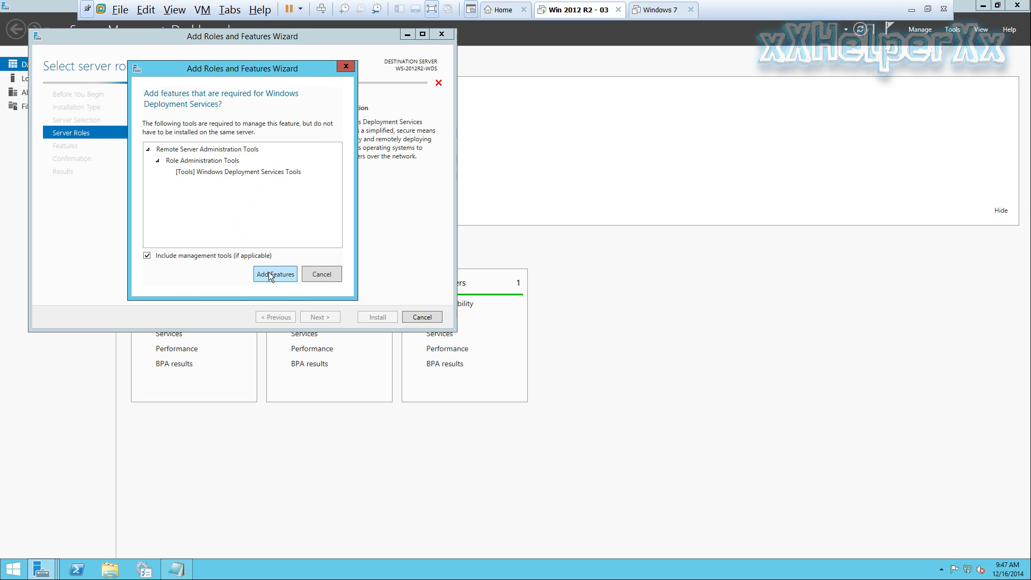
click(214, 272)
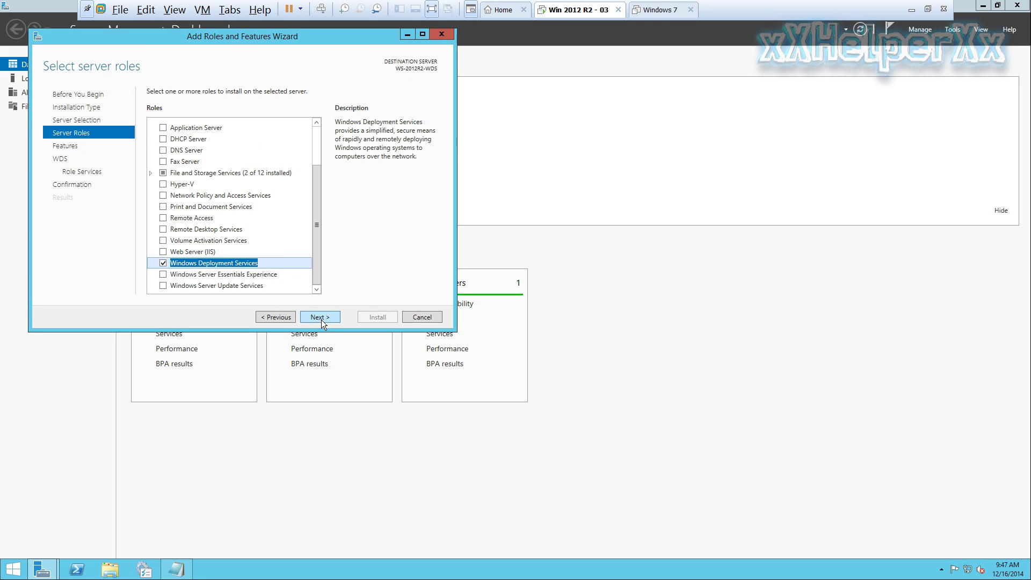
Keep Deployment Server and Transport Server, add no extra features, and start the installation
click(337, 318)
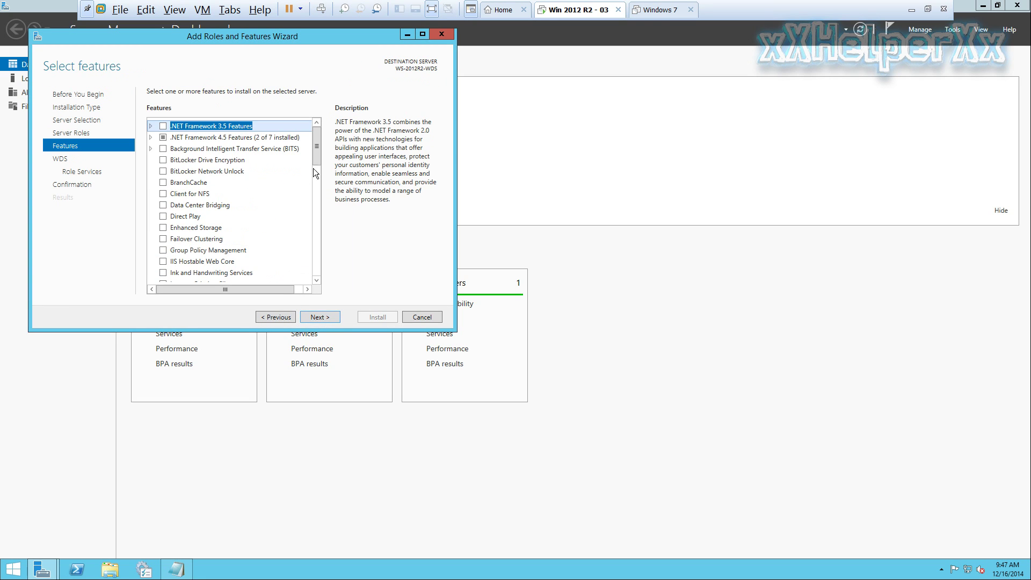
click(331, 319)
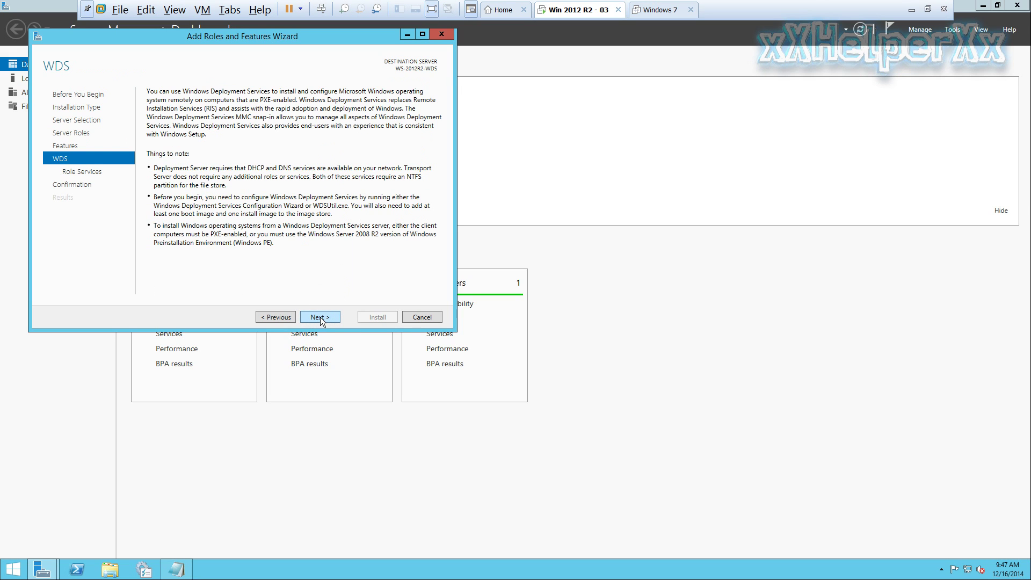
click(321, 318)
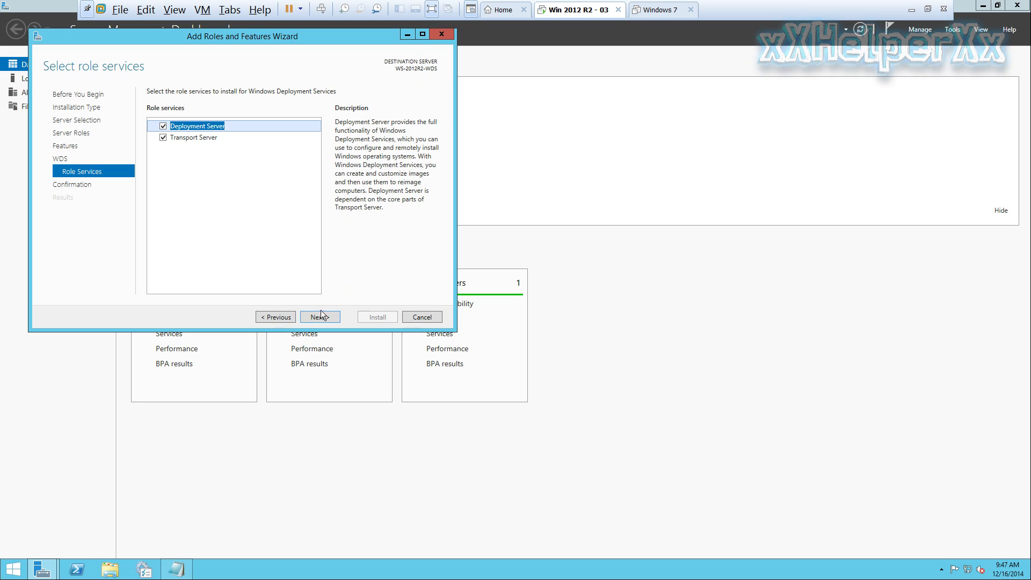
click(321, 317)
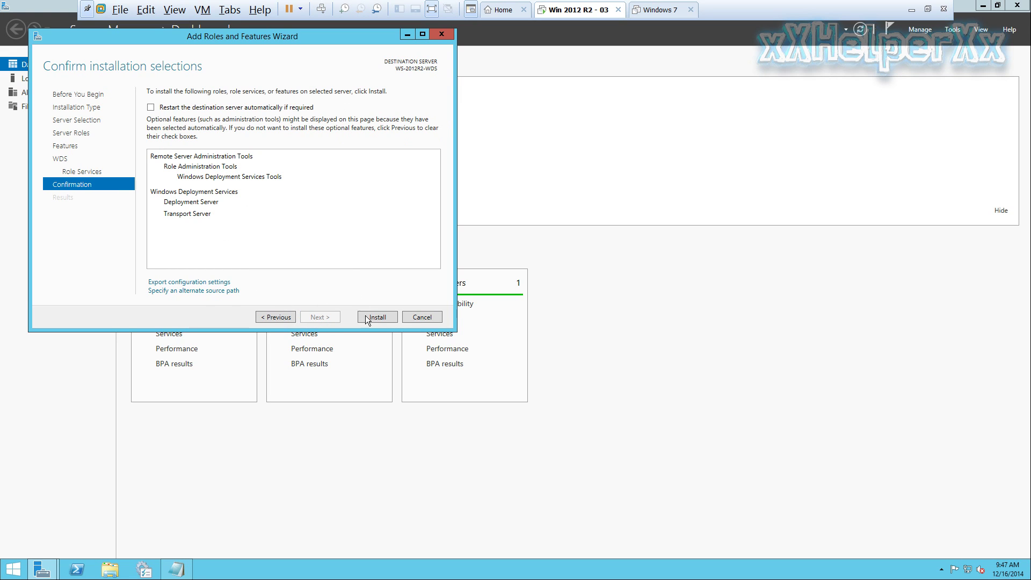
click(390, 317)
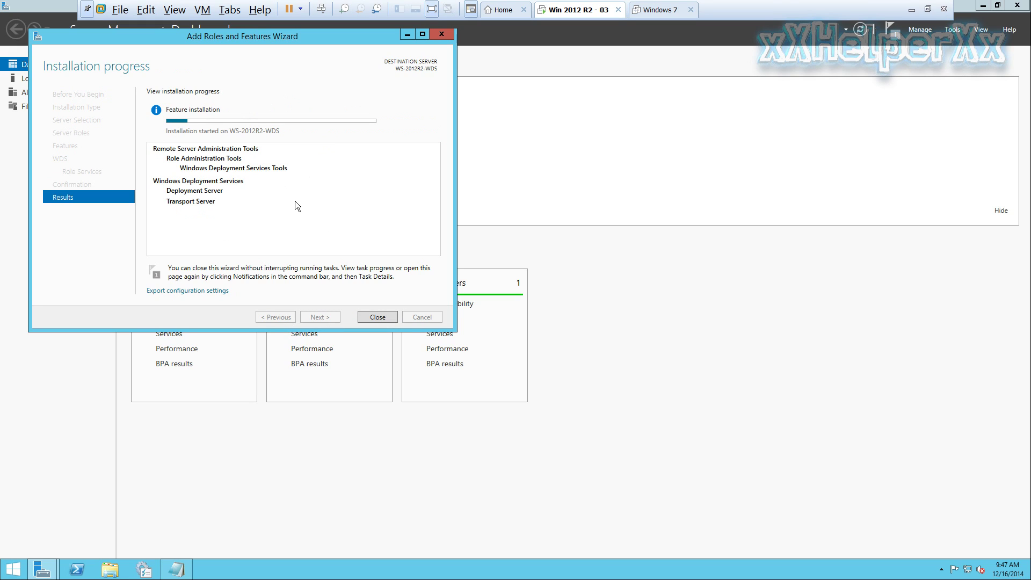
Let the WDS installation succeed, close the wizard, and minimize Server Manager
drag(265, 33, 482, 77)
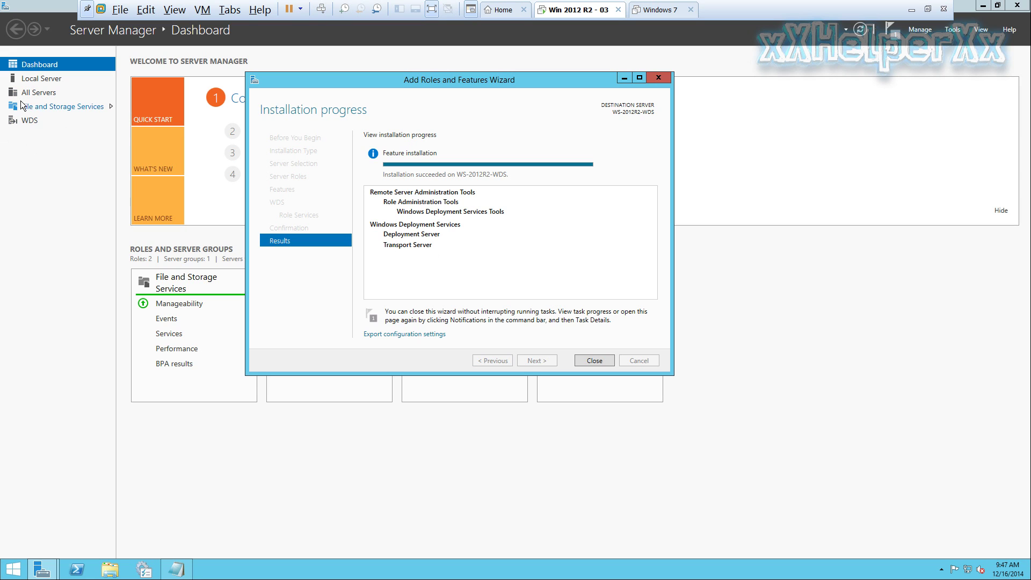
click(593, 361)
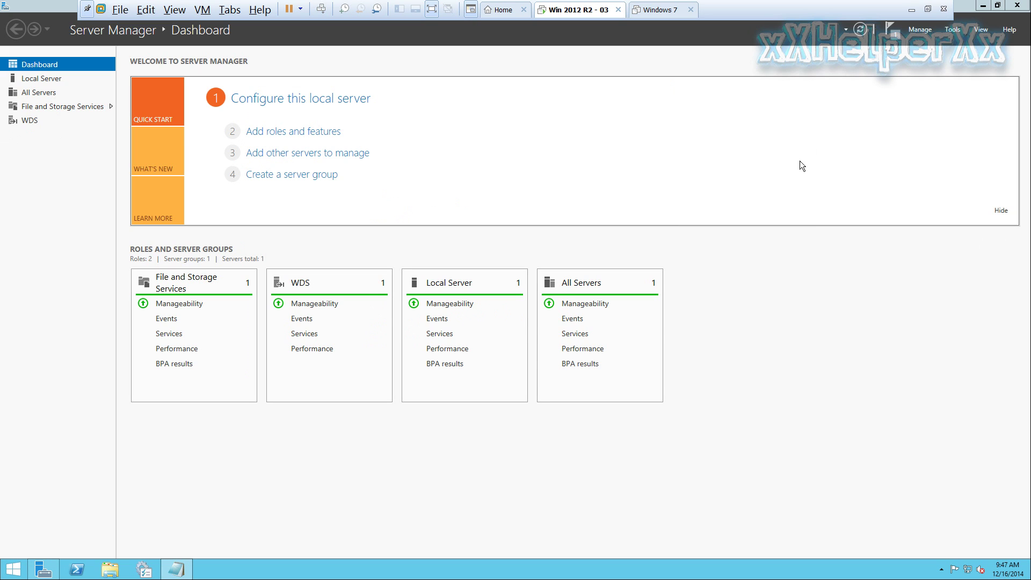
click(983, 6)
Reopen the Install PXE notes, go over the step 2 line on configuring the server, then minimize Notepad
double_click(508, 275)
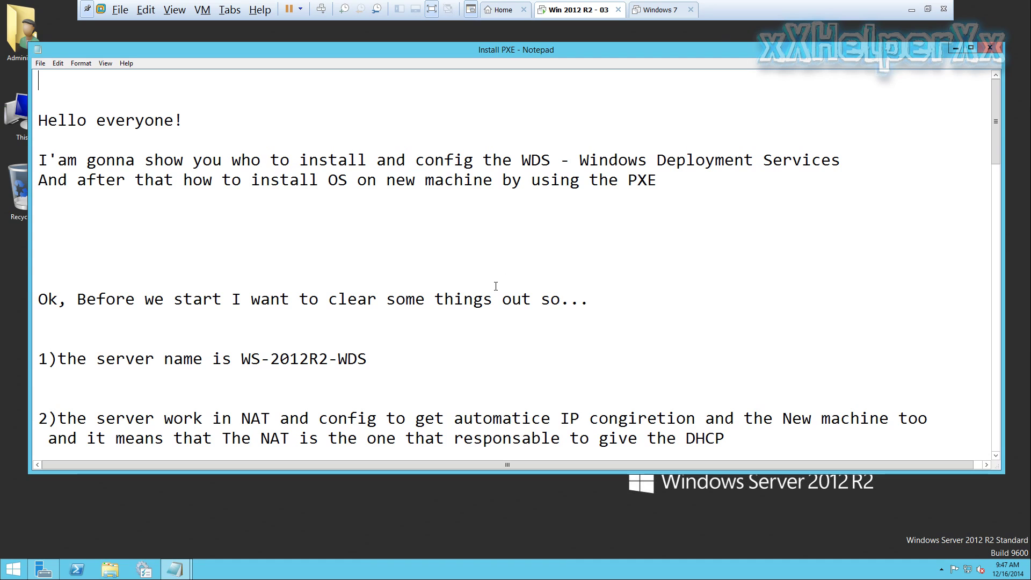
scroll(321, 309, down, 2)
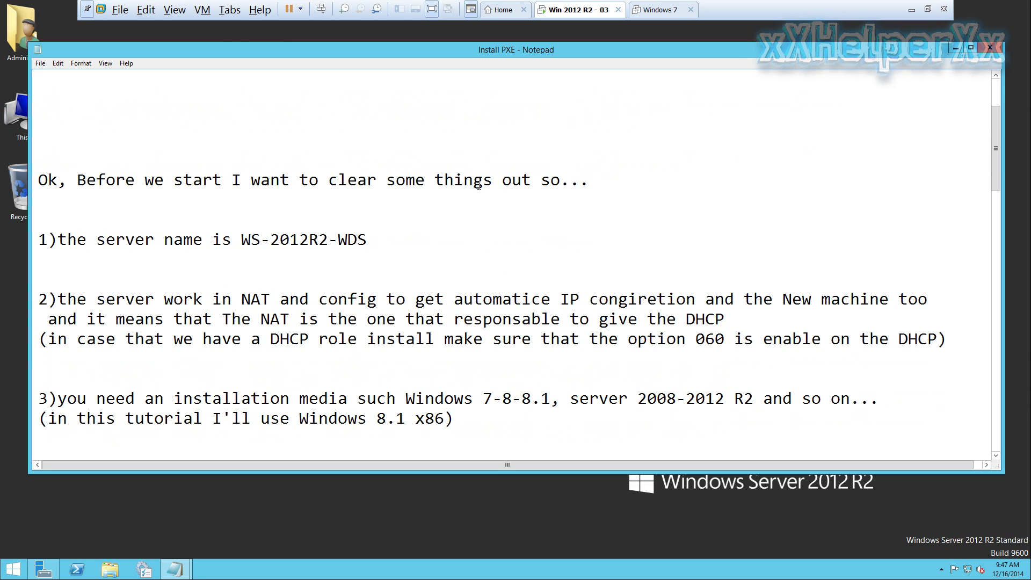
click(1000, 48)
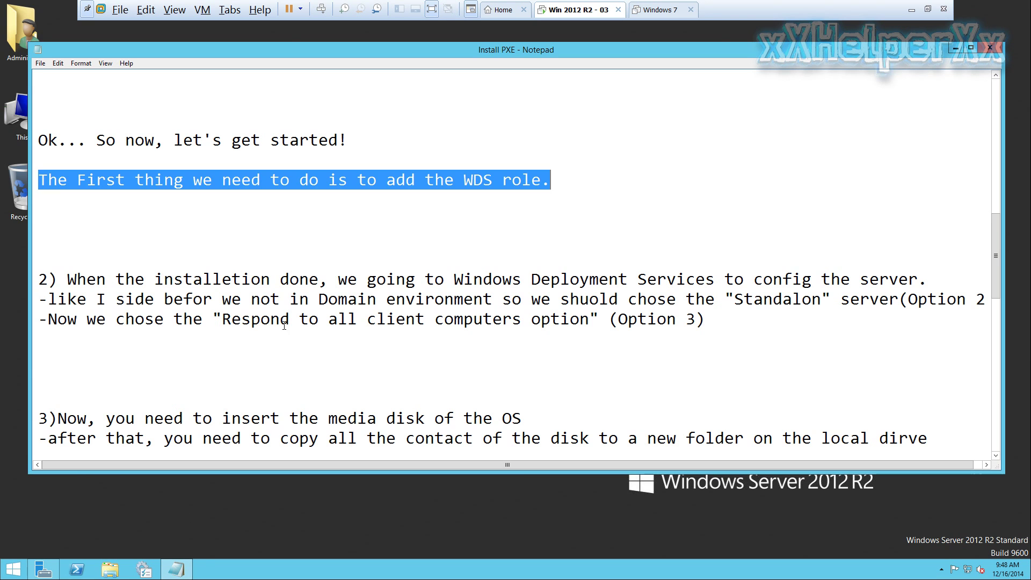
click(62, 276)
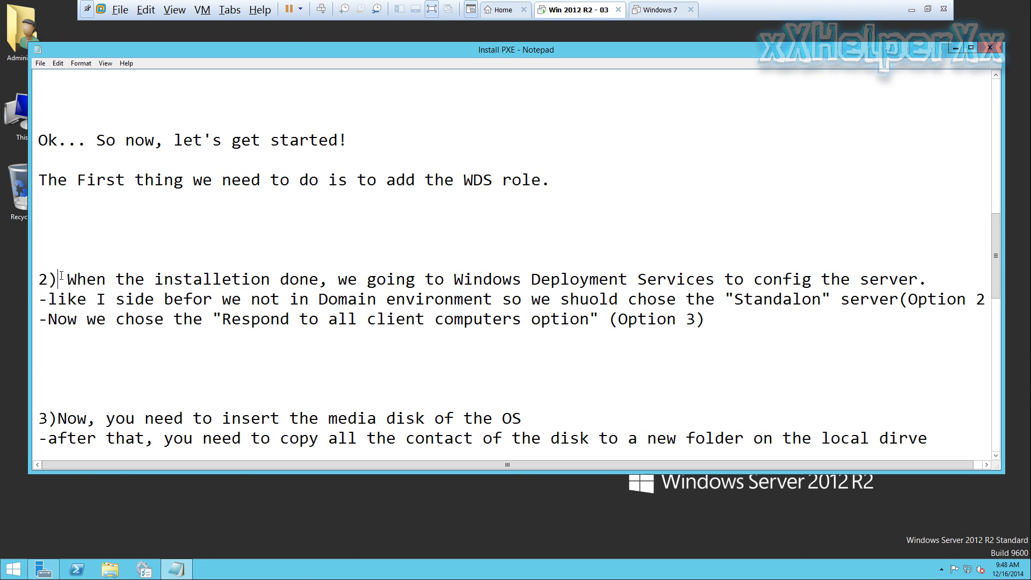
drag(93, 278, 931, 279)
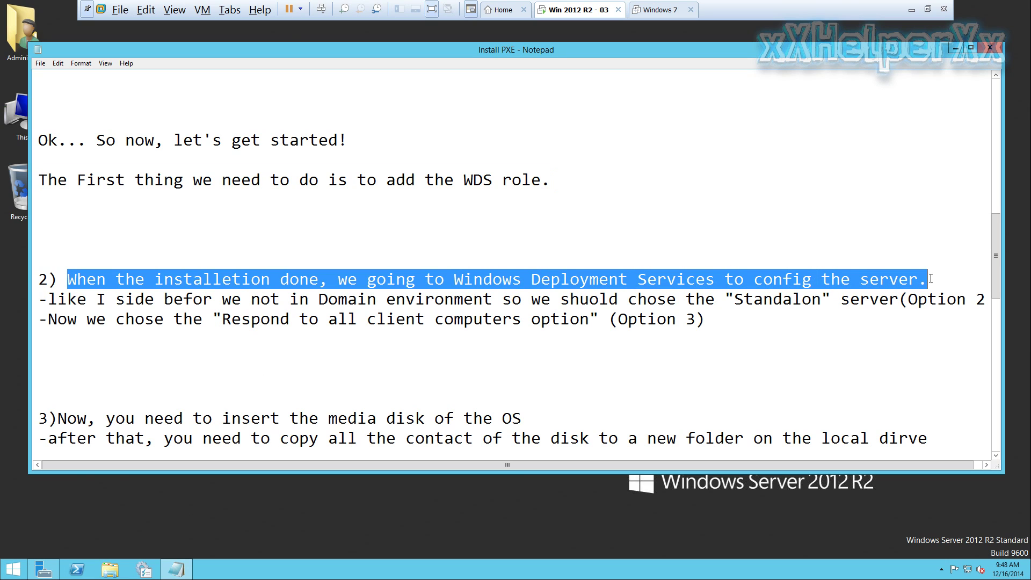
click(579, 299)
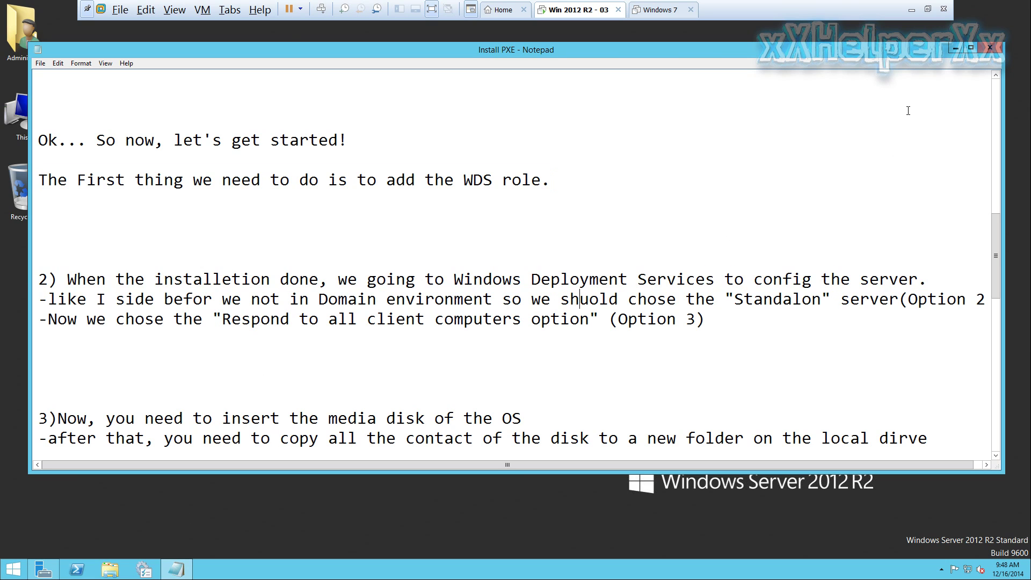
click(956, 48)
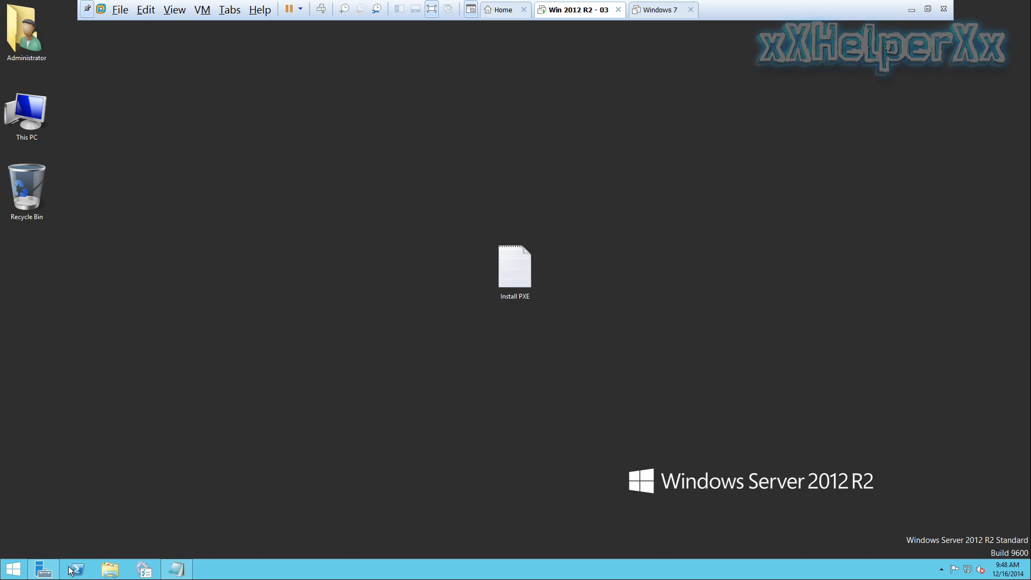
Launch the Windows Deployment Services console from Server Manager Tools and right-click WS-2012R2-WDS under Servers
click(43, 570)
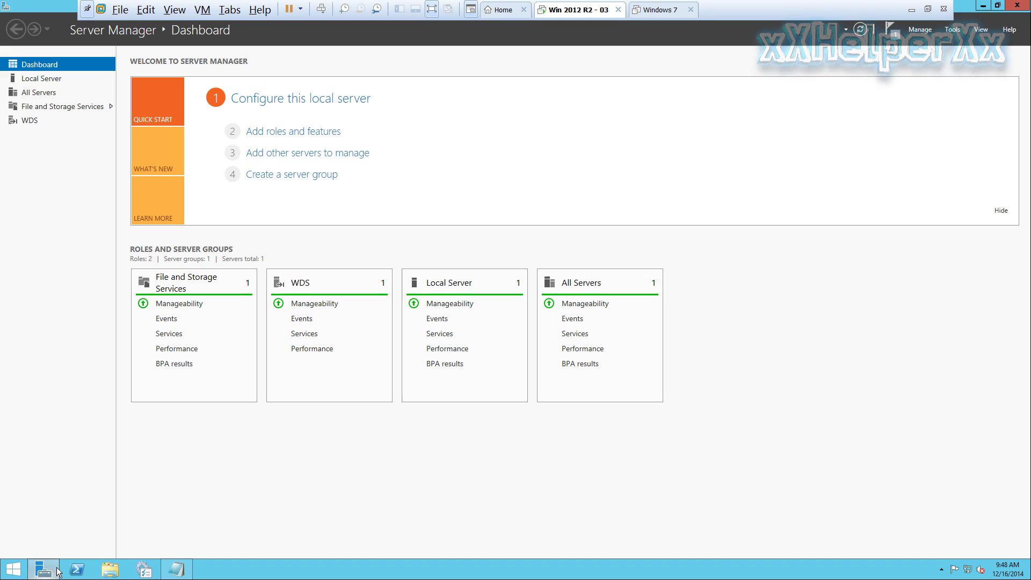
click(921, 31)
click(955, 28)
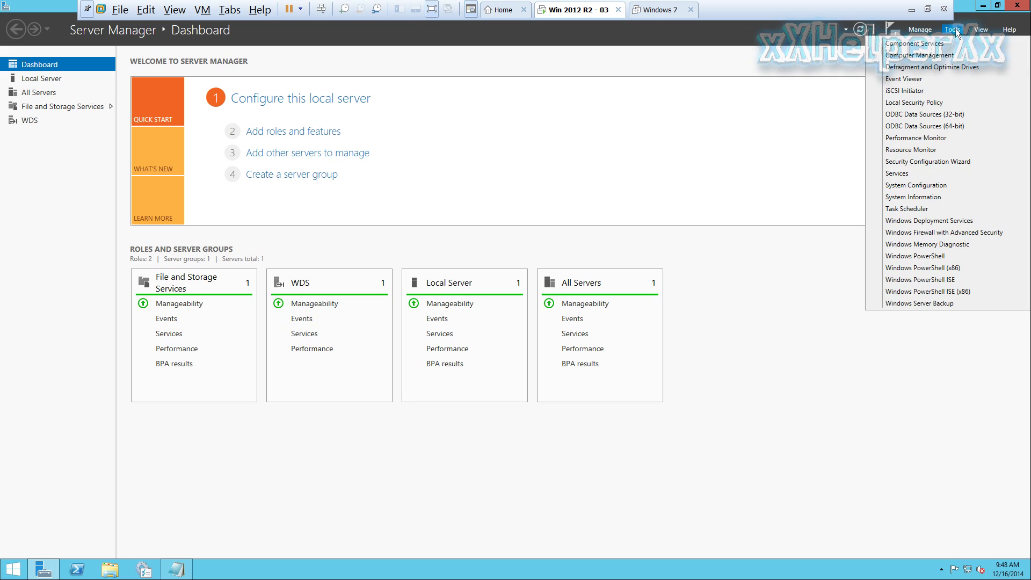
click(983, 220)
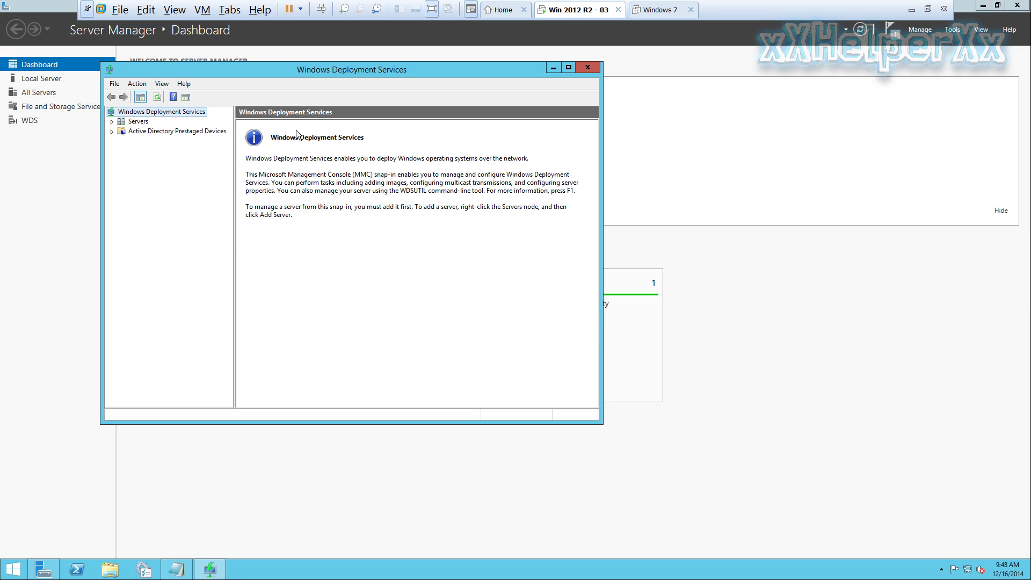
click(112, 122)
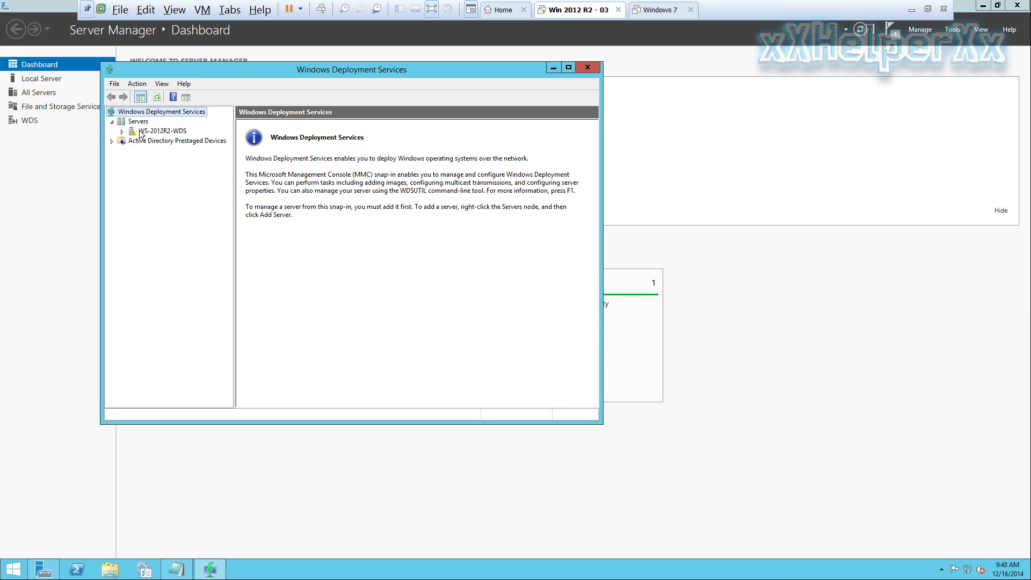
right_click(135, 132)
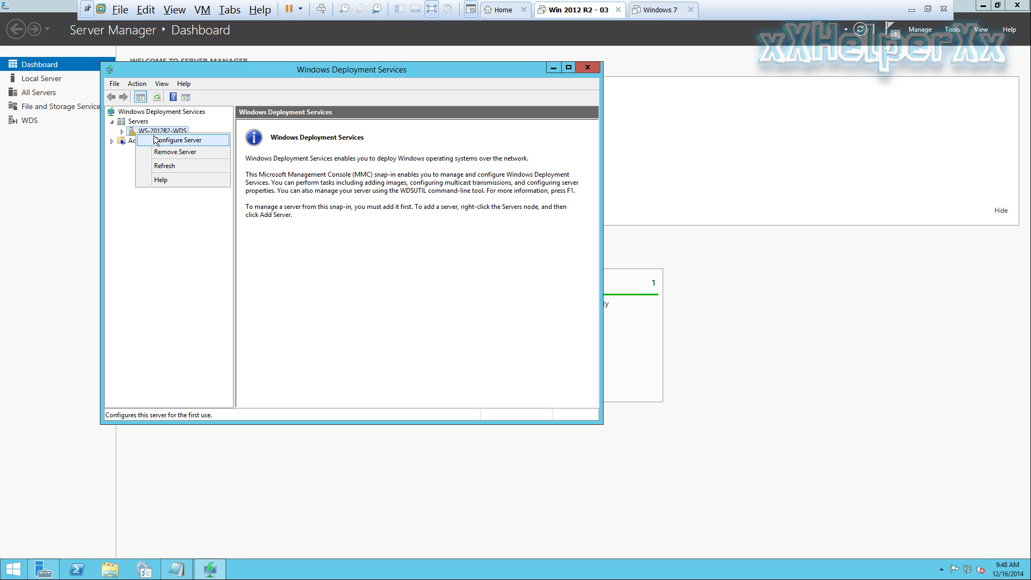
Run Configure Server on WS-2012R2-WDS as a Standalone server, keeping C:\RemoteInstall as the remote installation folder
click(209, 141)
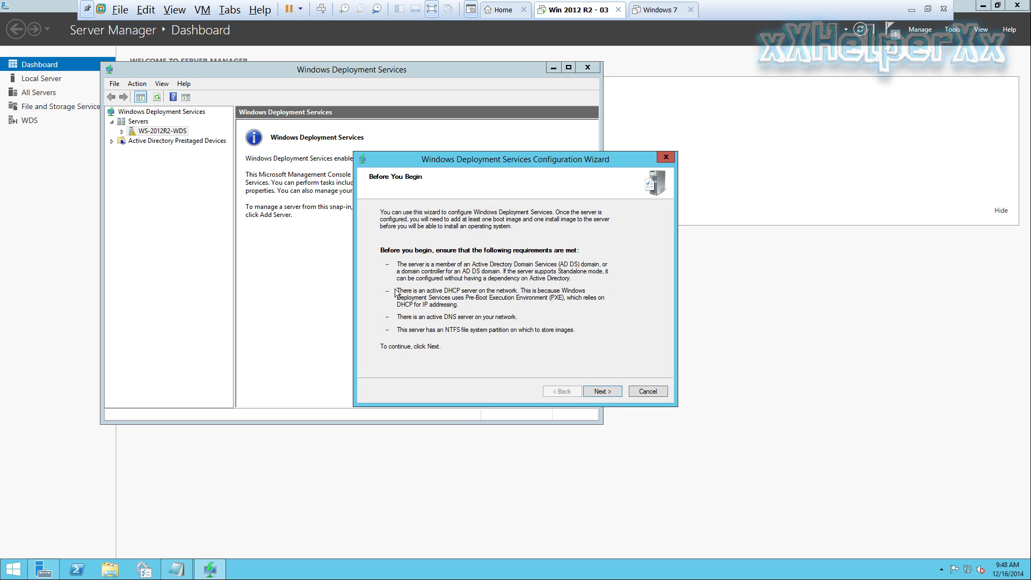
click(602, 392)
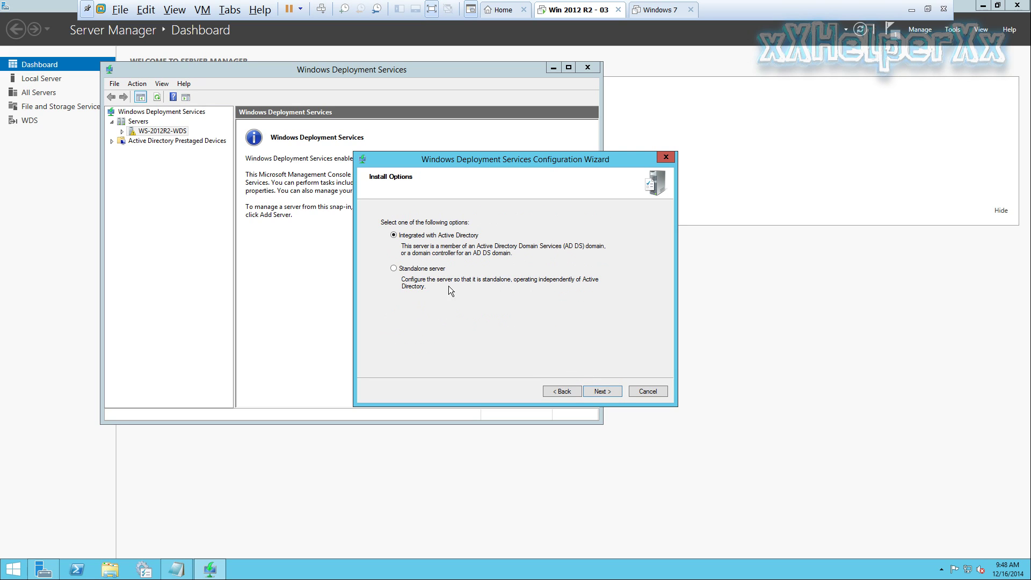
click(178, 571)
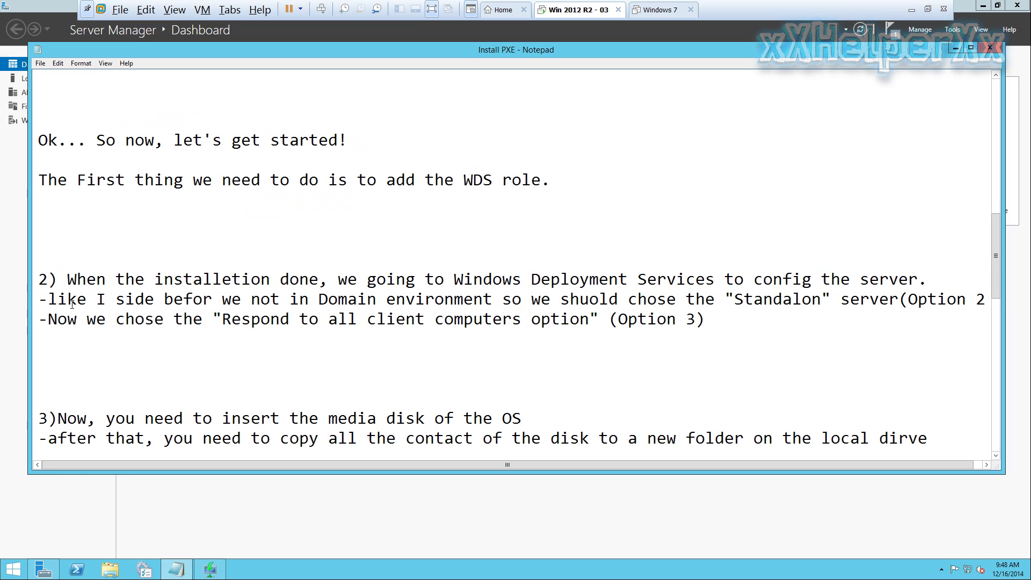
drag(45, 299, 987, 301)
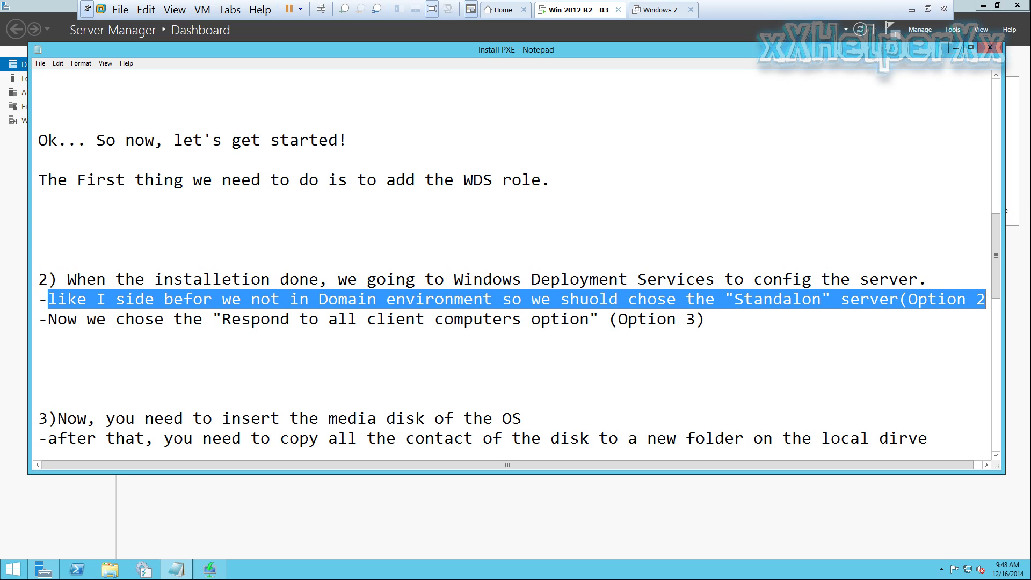
click(955, 49)
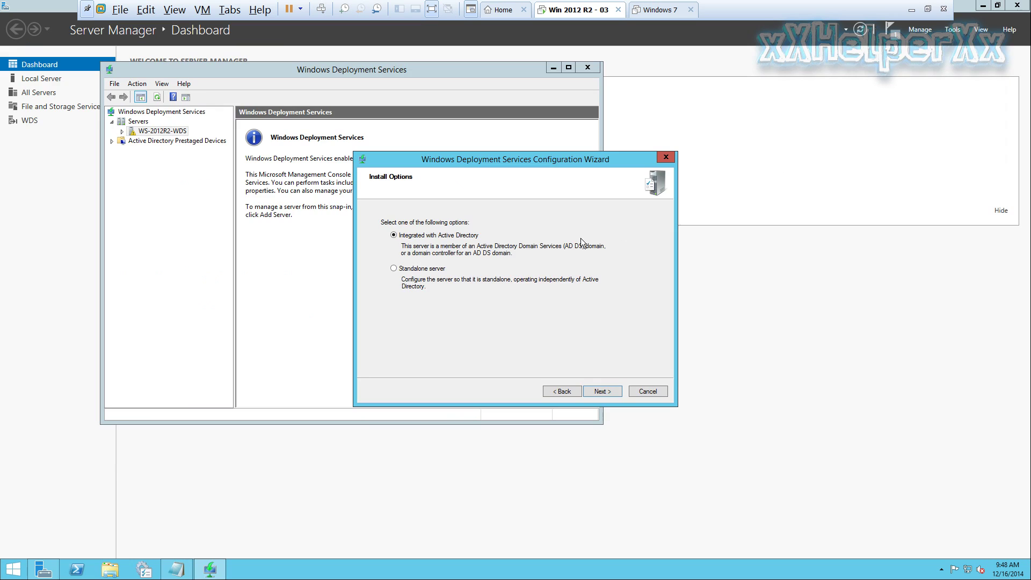
click(403, 271)
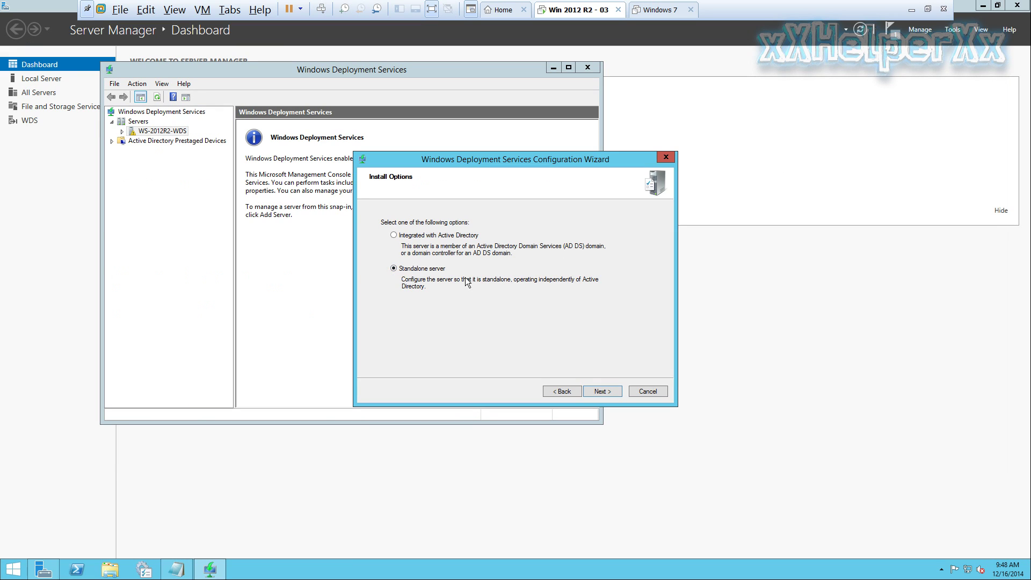
click(604, 392)
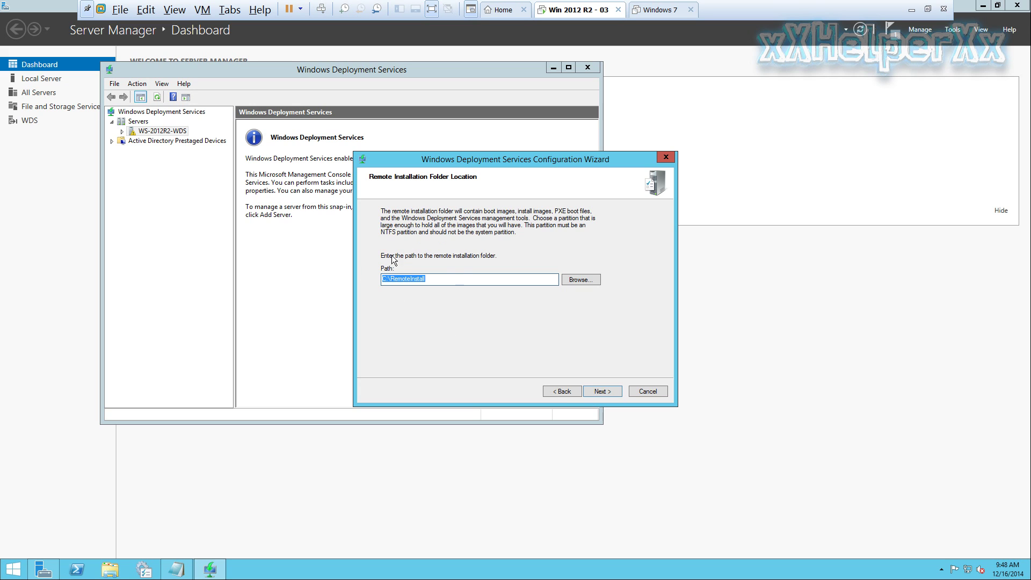
click(611, 393)
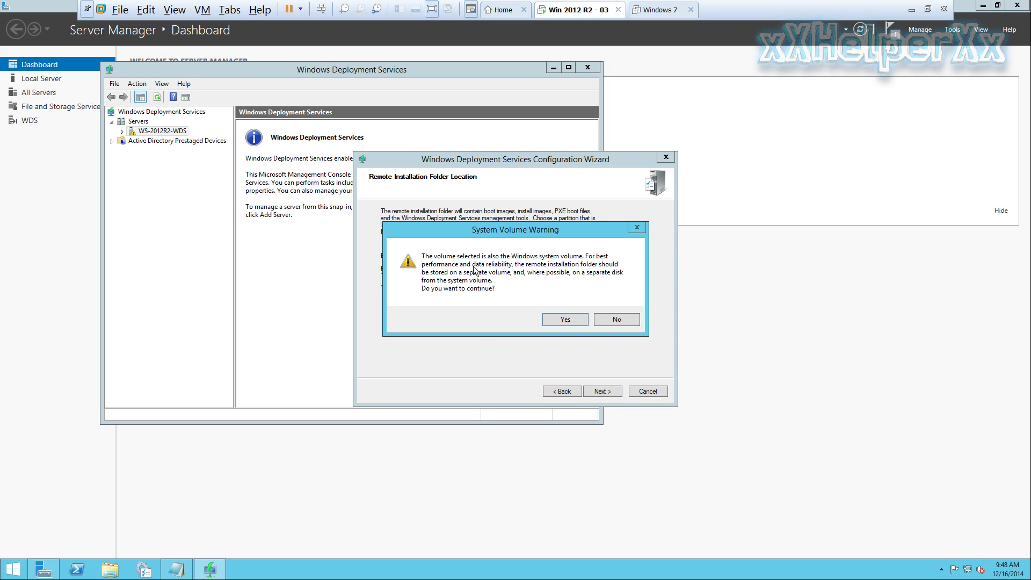
Accept the system volume warning and check the notes about responding to all clients
click(565, 322)
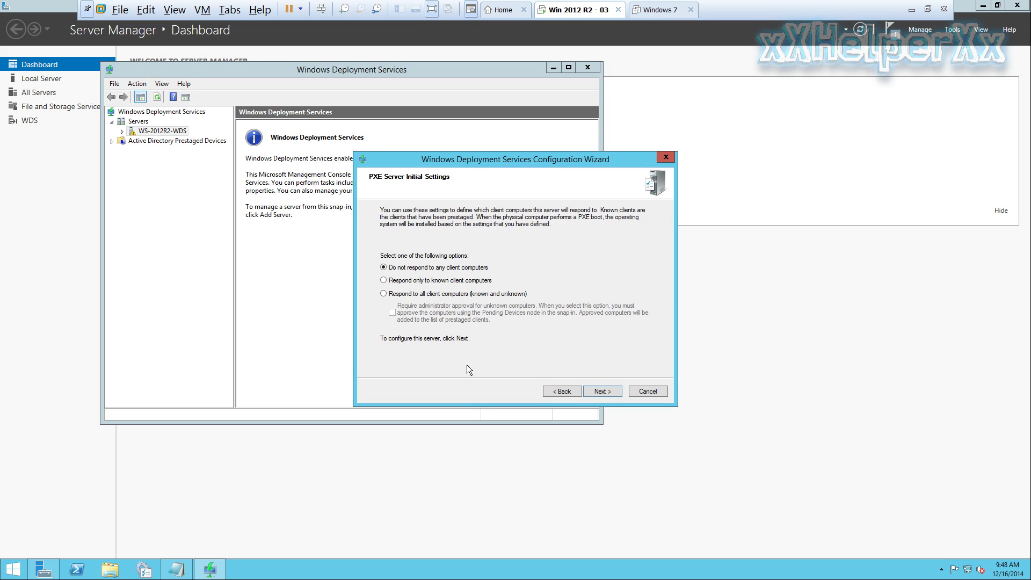
click(183, 567)
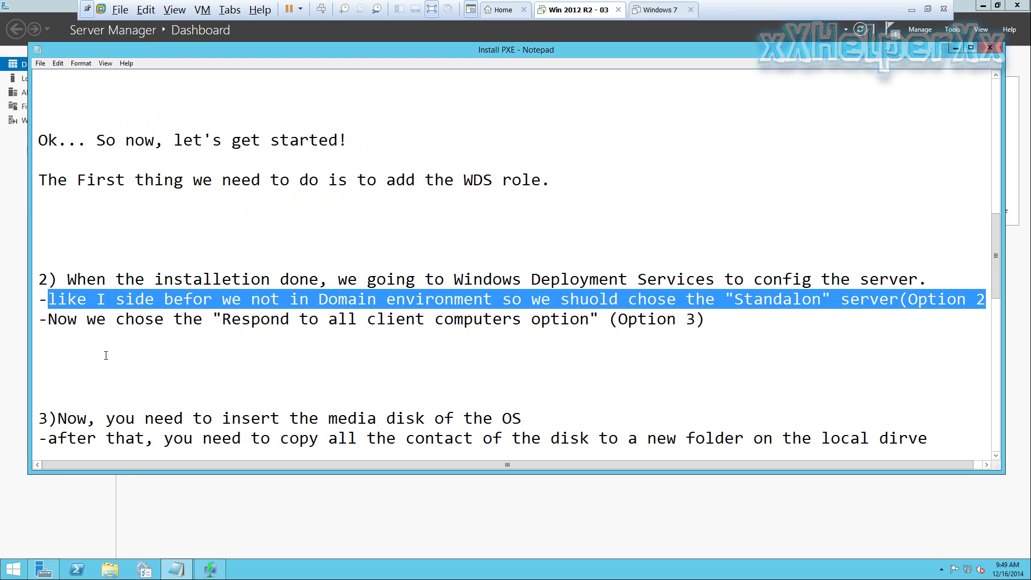
click(86, 339)
drag(39, 320, 713, 319)
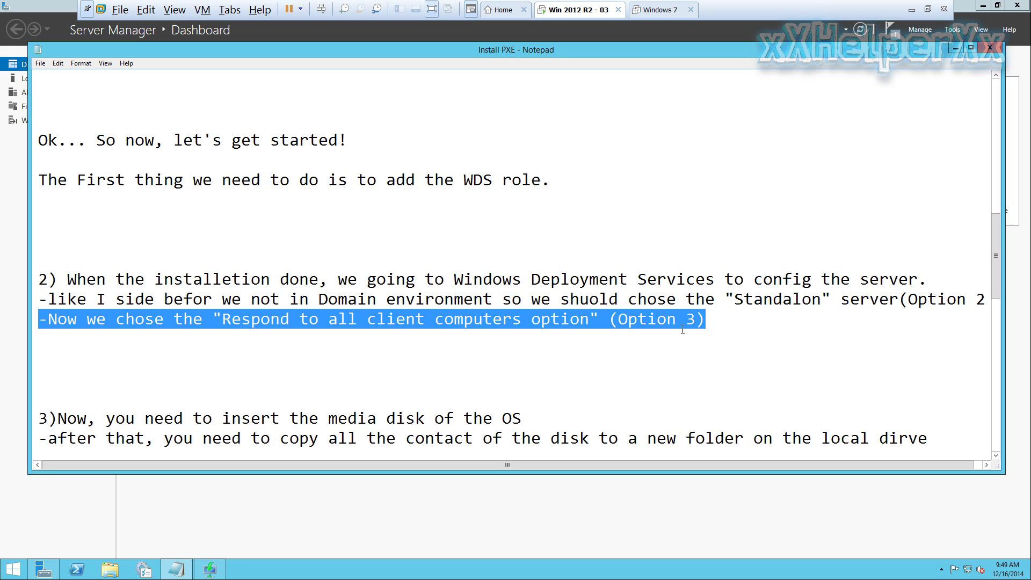
click(567, 341)
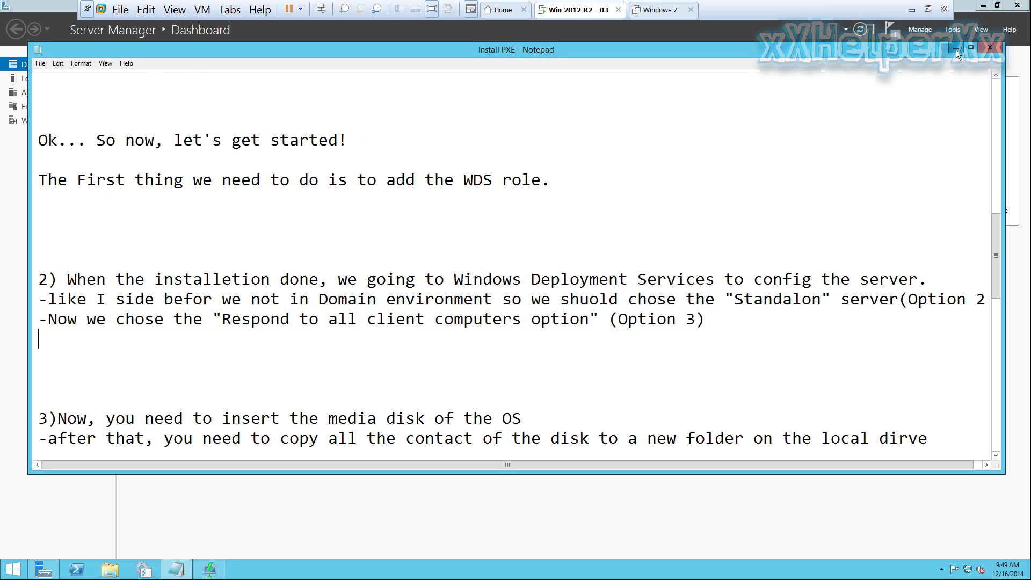
click(956, 48)
Set PXE to respond to all client computers, skip adding images now, and finish the wizard
click(429, 295)
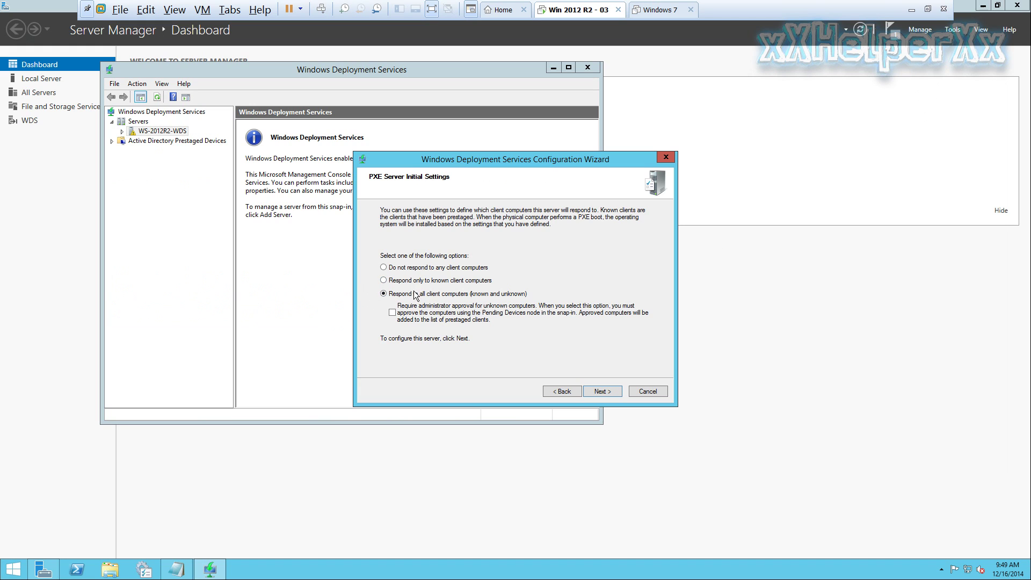
click(601, 391)
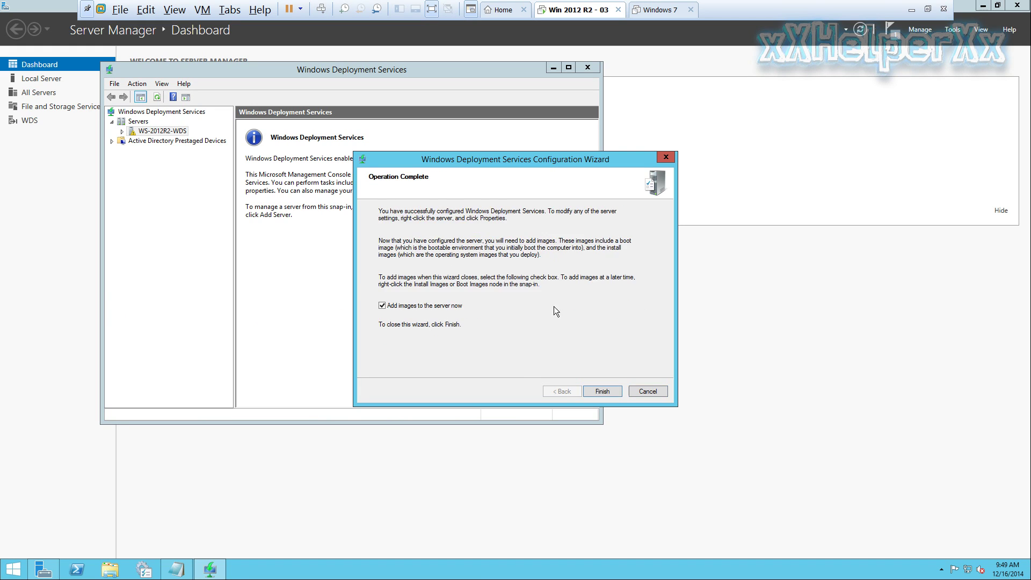
click(382, 306)
click(383, 306)
click(382, 306)
click(617, 390)
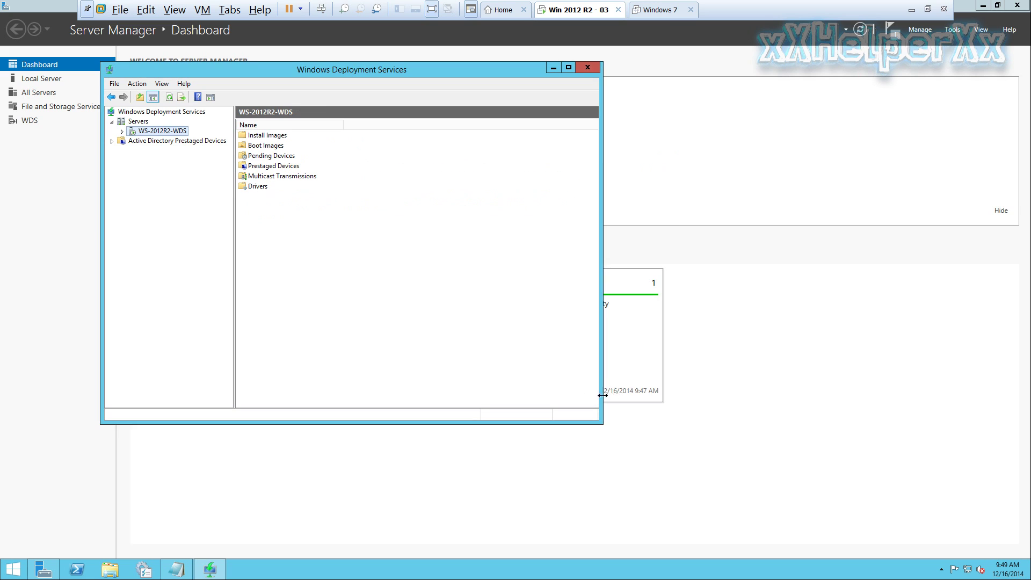
Expand WS-2012R2-WDS, review the notes on inserting the OS media and copying the disc, then hide Notepad
click(121, 132)
click(178, 568)
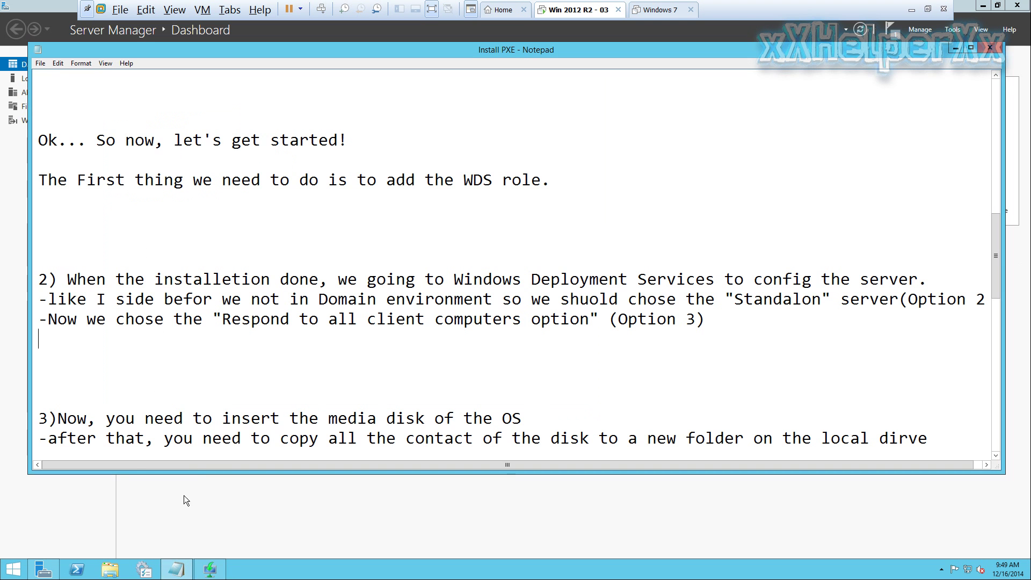
scroll(140, 281, down, 5)
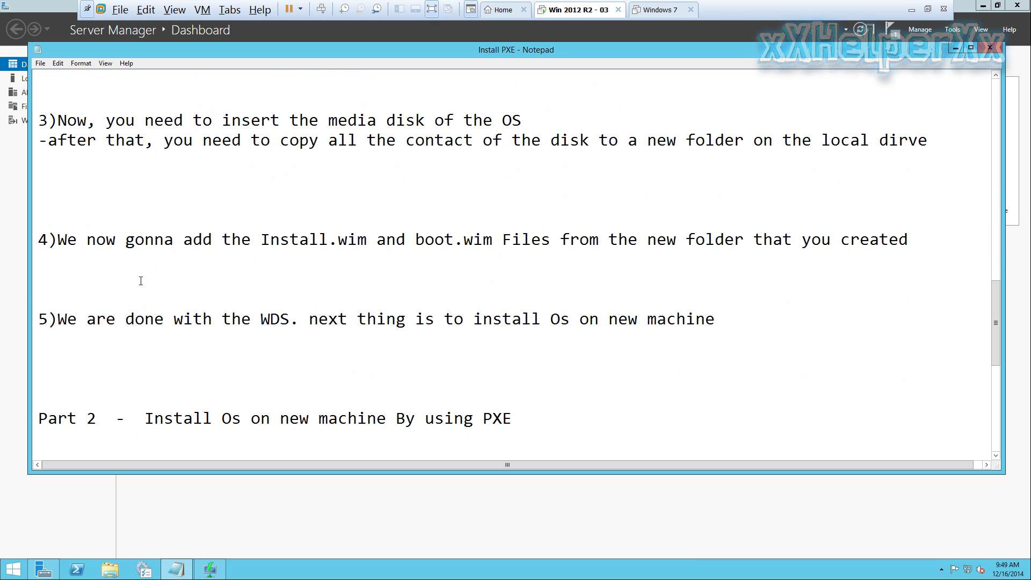
drag(79, 122, 522, 125)
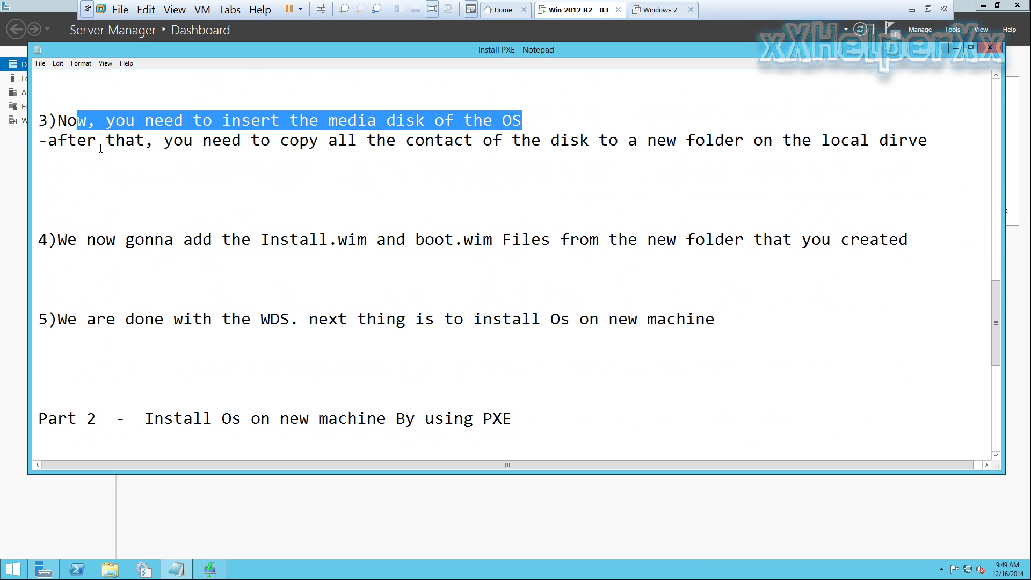
drag(242, 141, 929, 143)
click(872, 184)
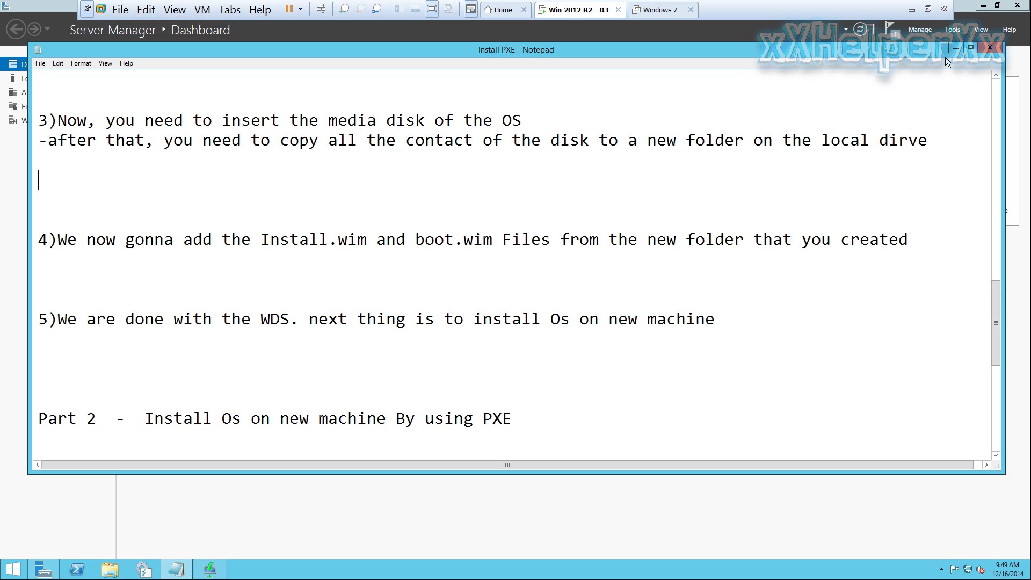
click(955, 48)
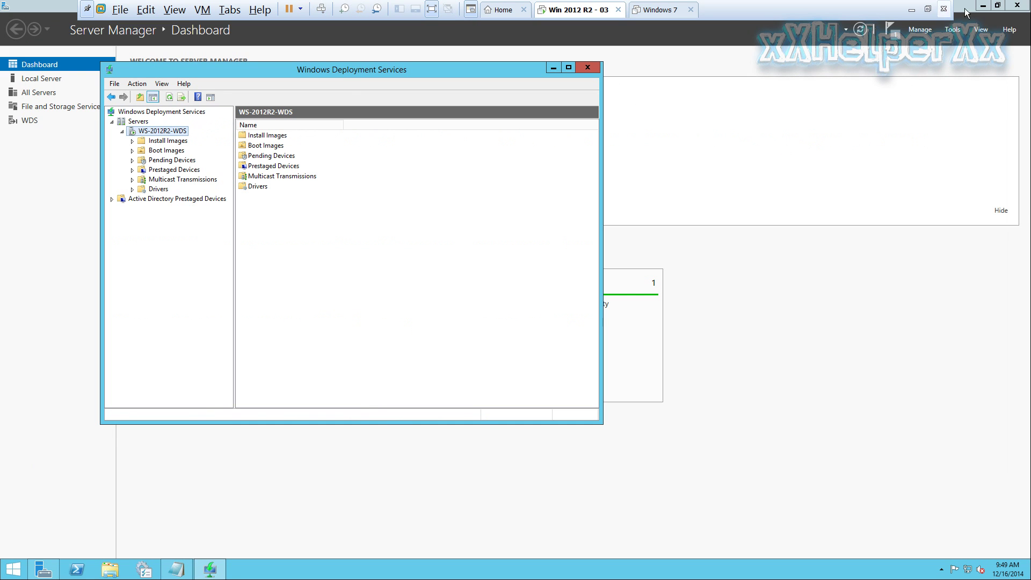
Mount the Windows 8.1 ISO in the server VM's virtual CD/DVD drive through Virtual Machine Settings
click(984, 5)
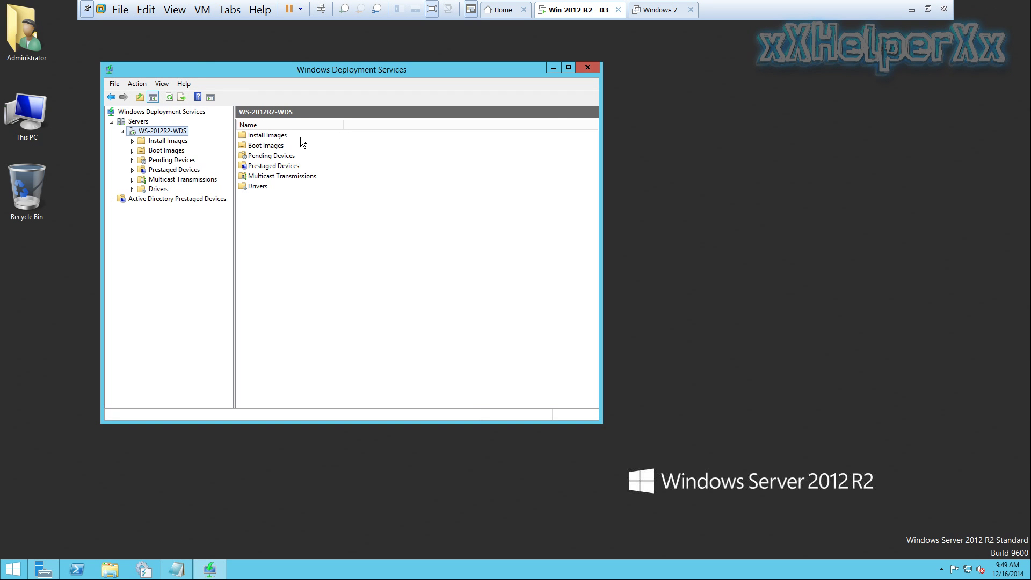
click(203, 11)
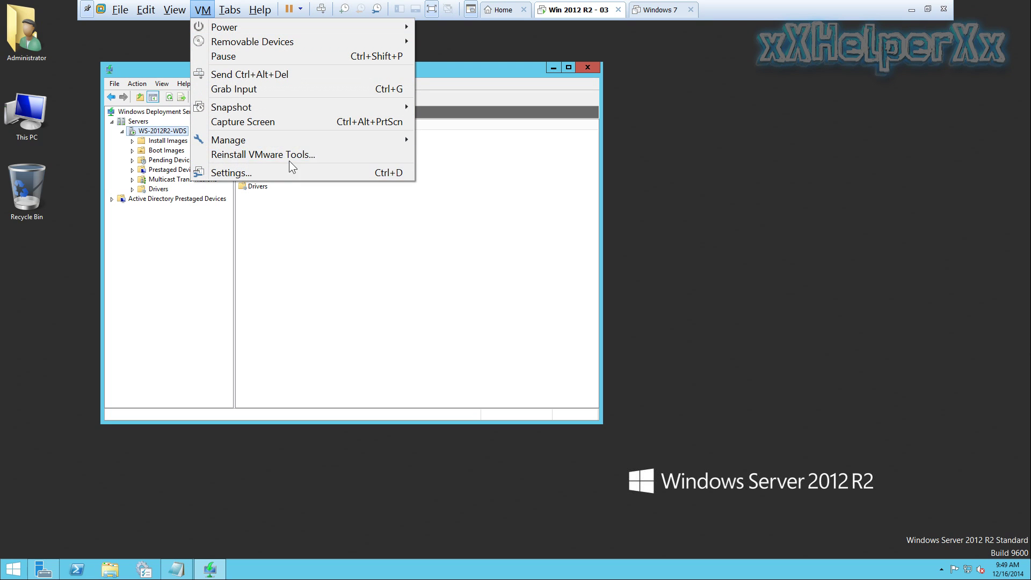
click(251, 170)
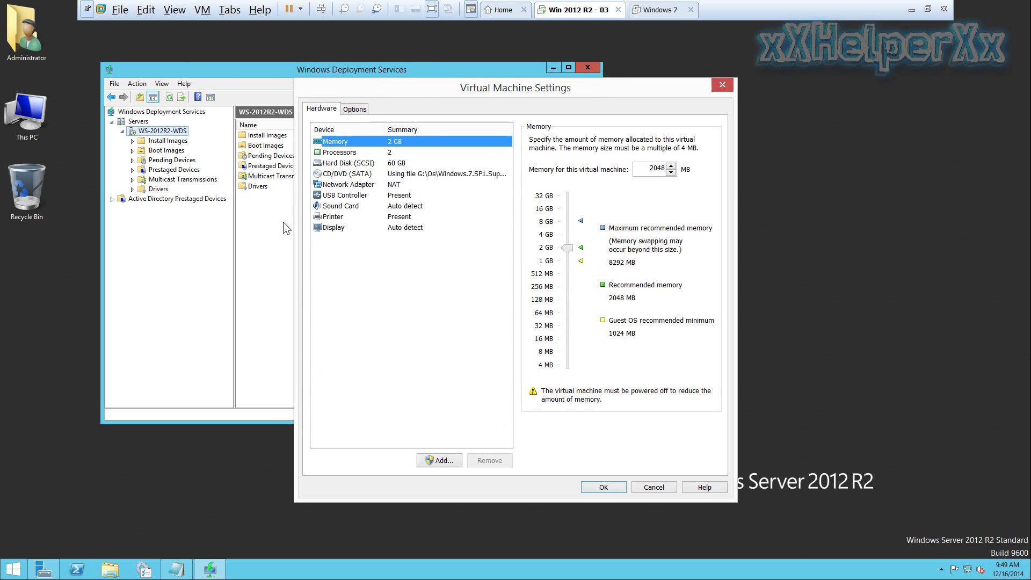
click(400, 173)
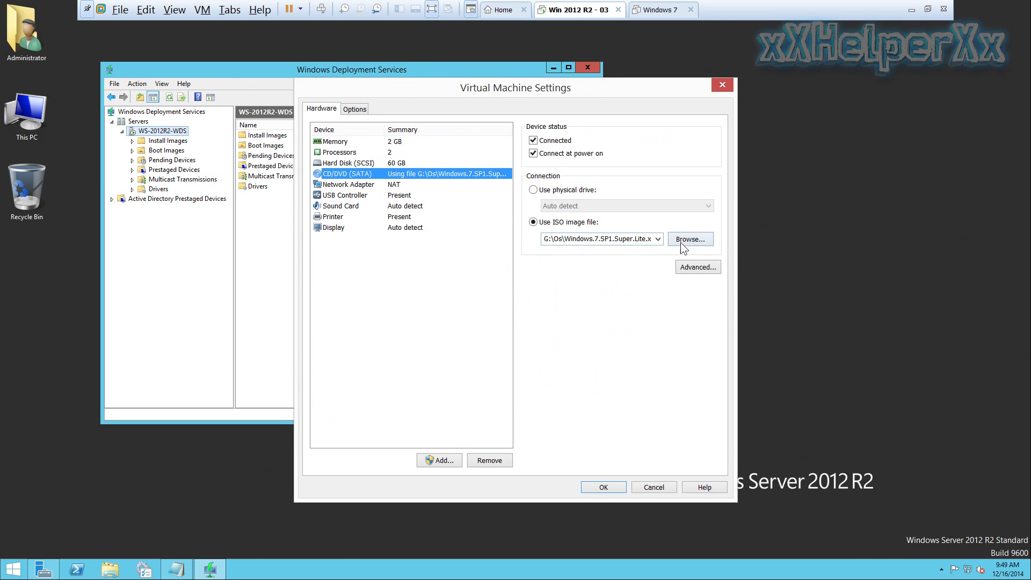
click(681, 240)
double_click(526, 200)
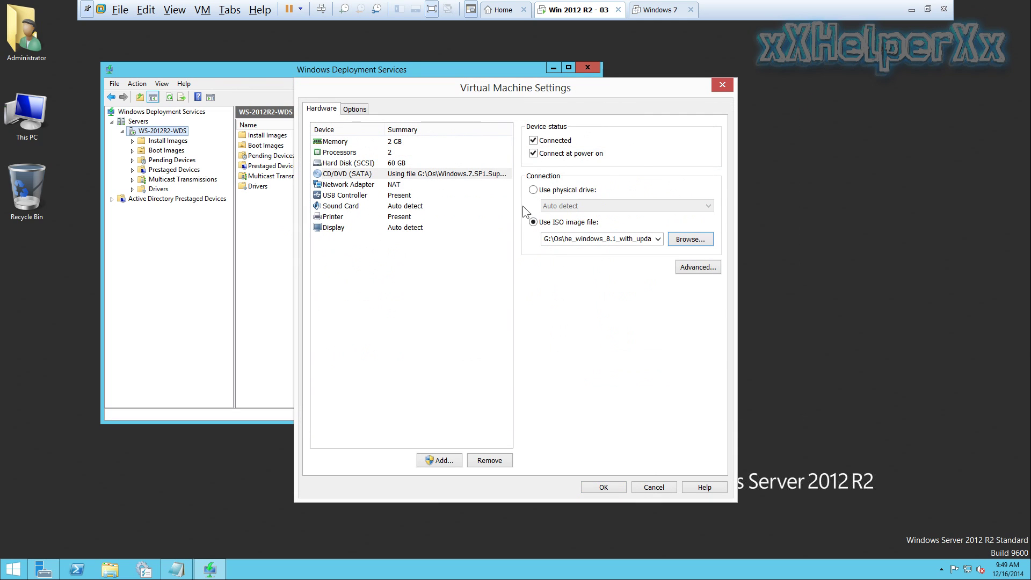
click(606, 486)
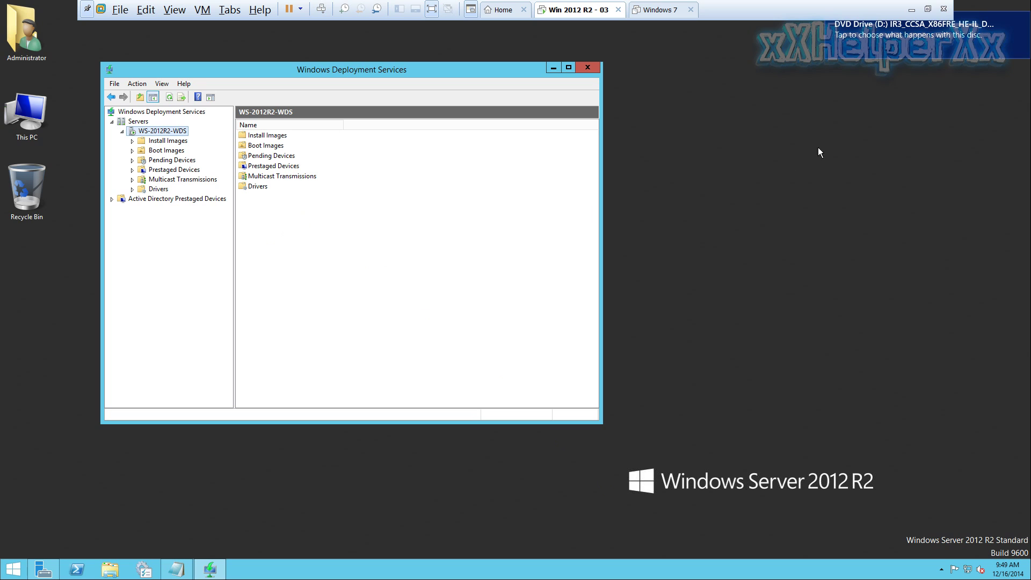
Open the inserted Windows 8.1 disc and copy all eight of its items
click(878, 52)
click(894, 134)
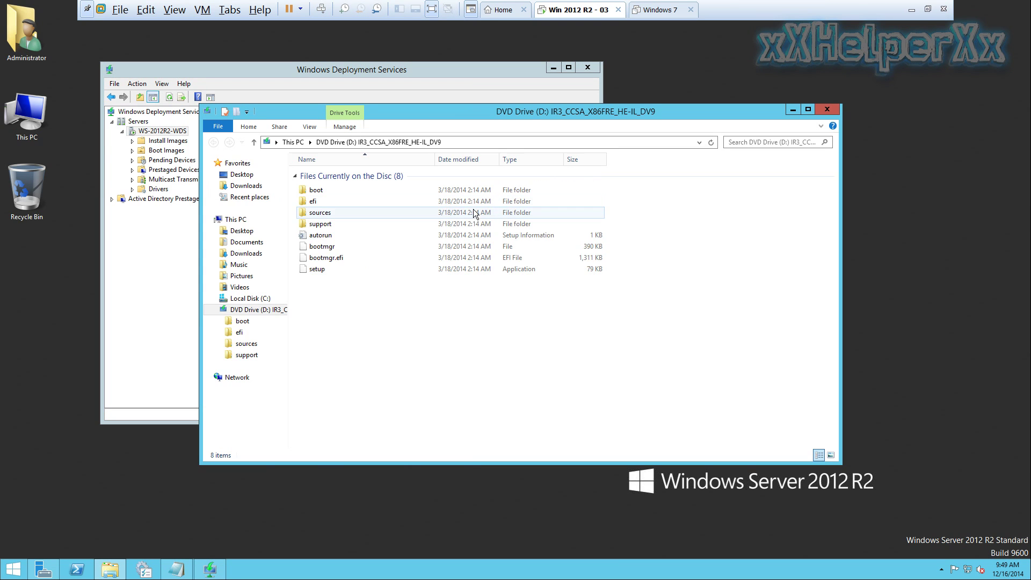
drag(322, 298, 329, 180)
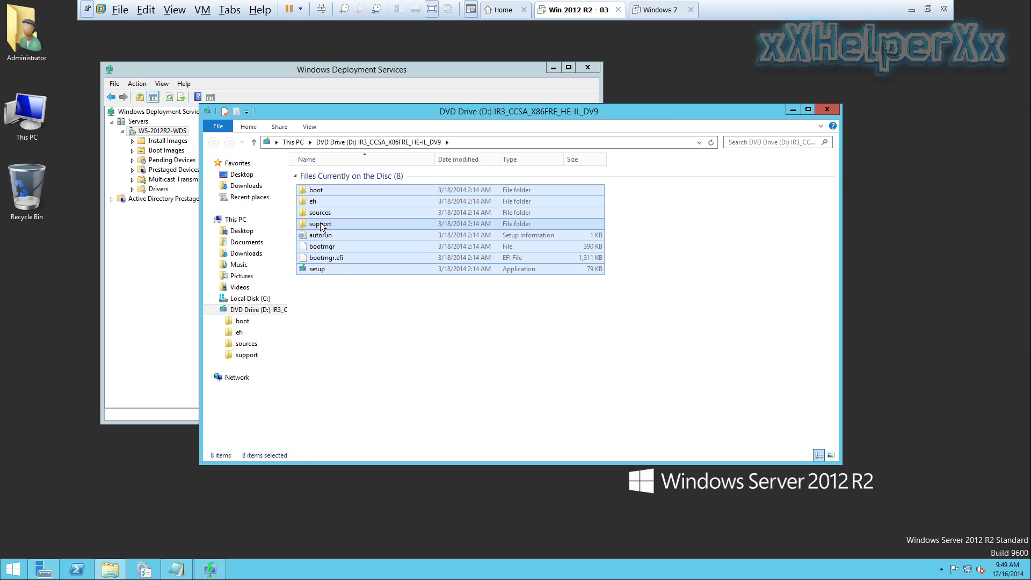
right_click(321, 225)
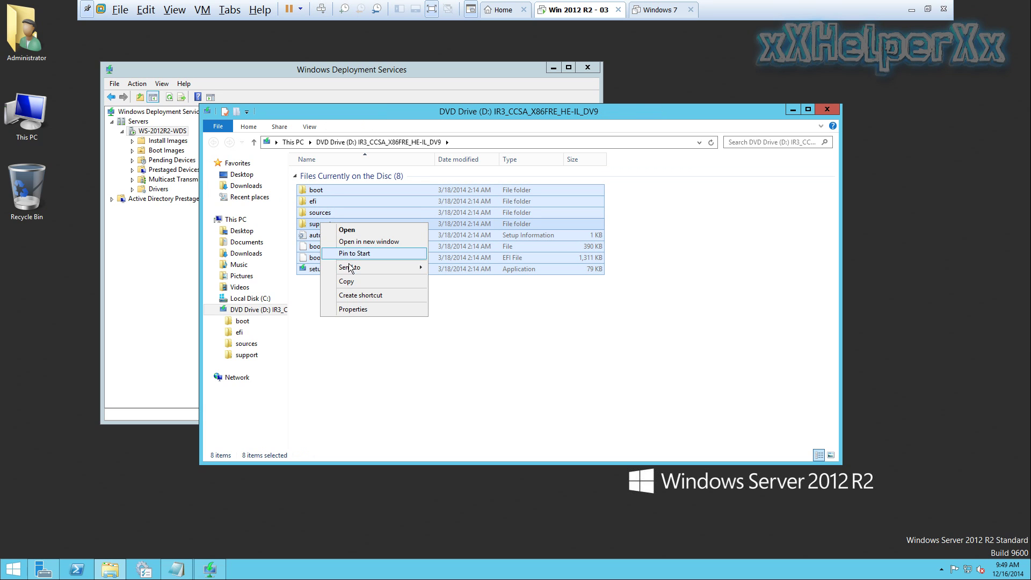
click(370, 283)
Create a new folder named 'Win8.1 OEM' in C:\RemoteInstall
double_click(26, 114)
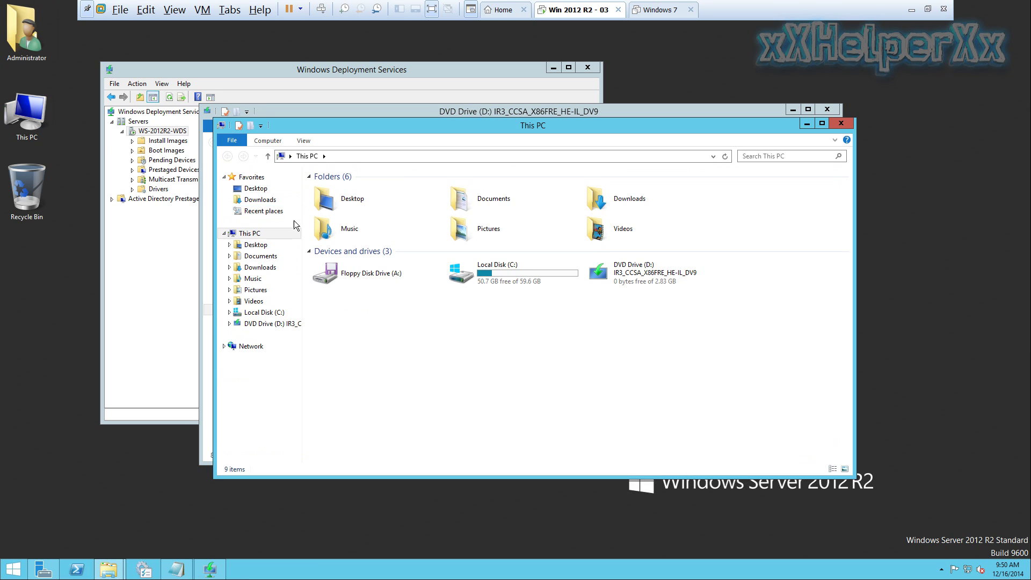
double_click(527, 272)
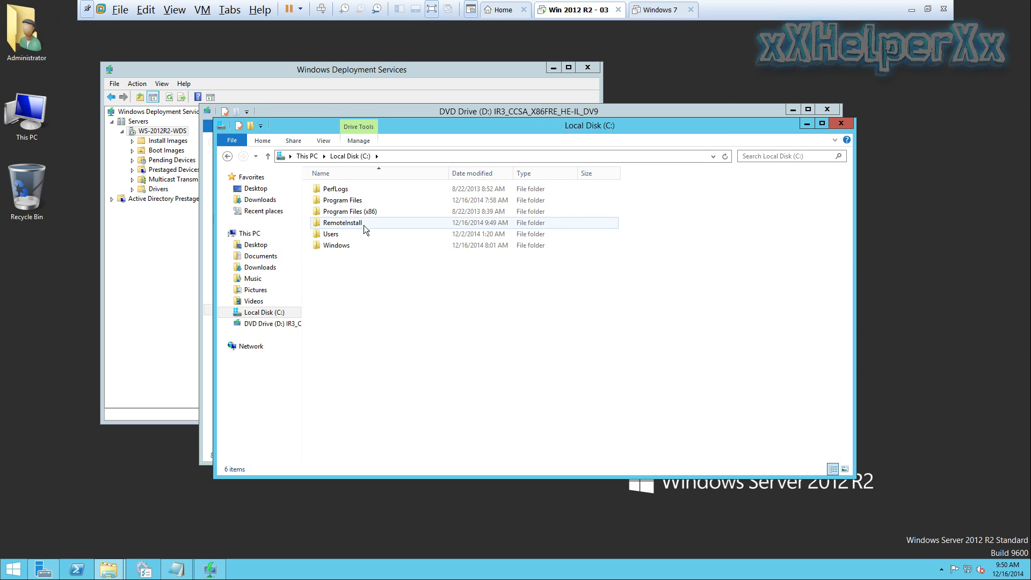
double_click(366, 224)
right_click(346, 288)
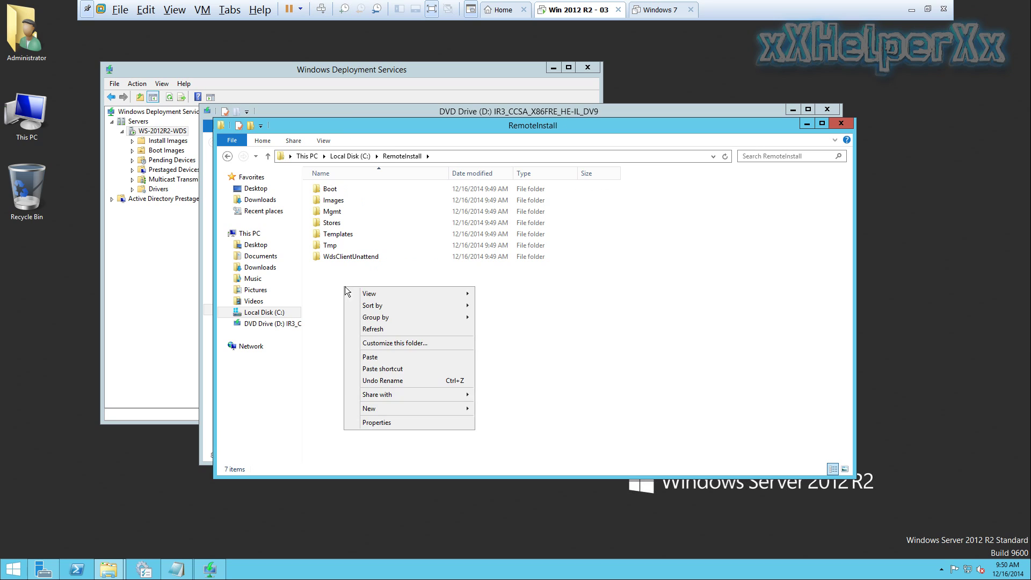
mouse_move(373, 413)
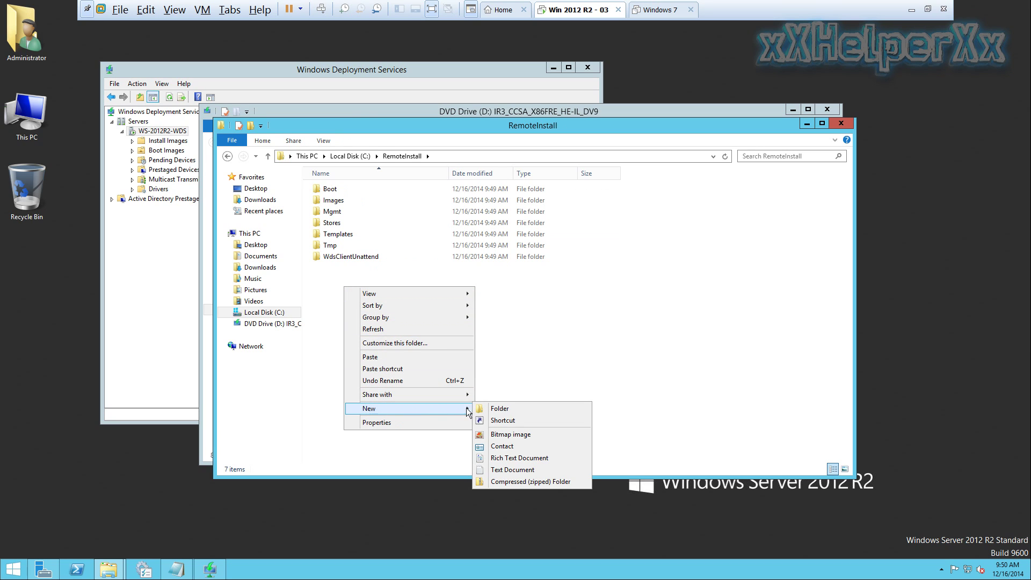
click(498, 409)
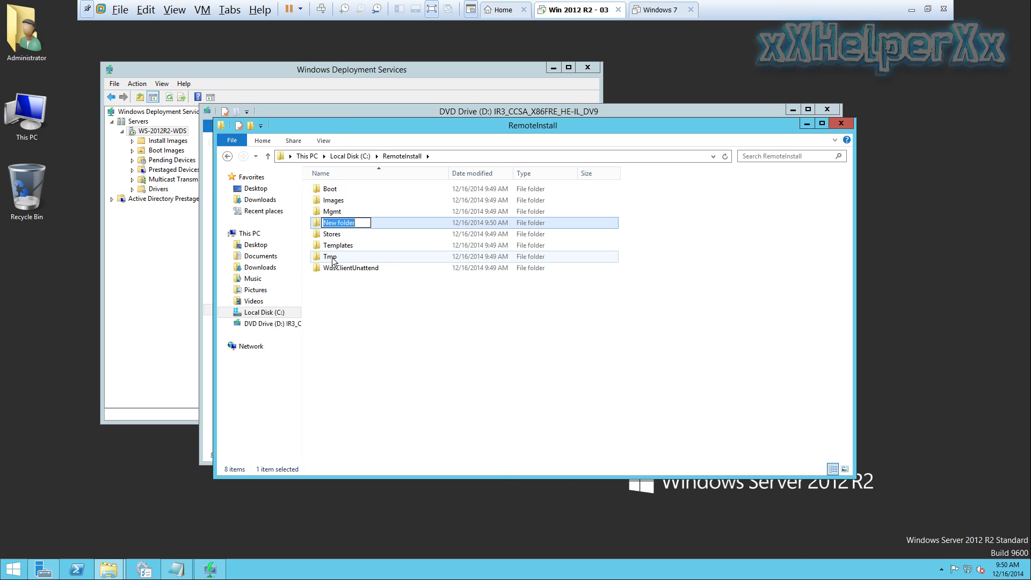
text(Win8.1 OEM)
click(318, 277)
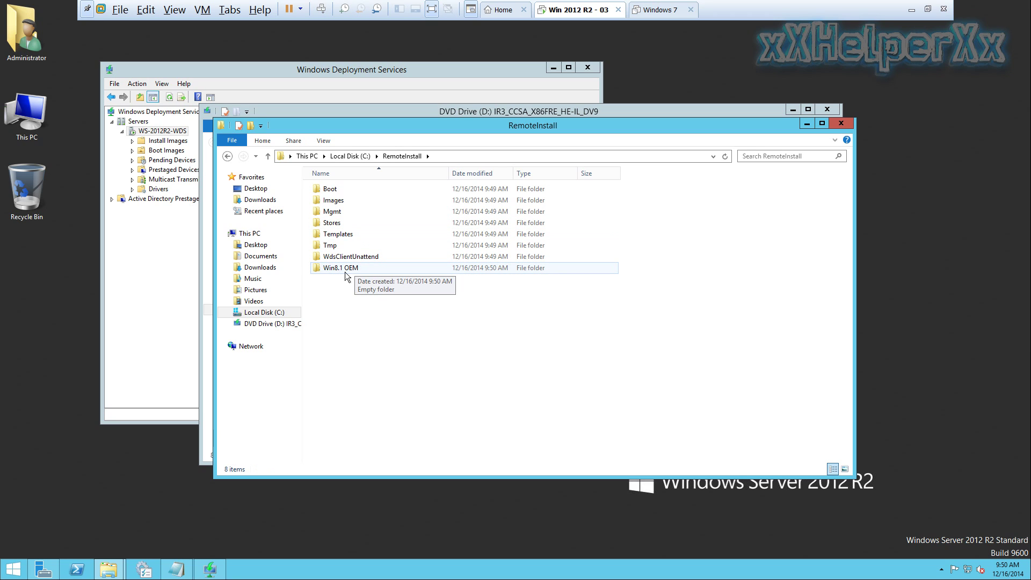
Paste the disc contents into the Win8.1 OEM folder and let all 2,427 items finish copying
double_click(362, 270)
right_click(341, 246)
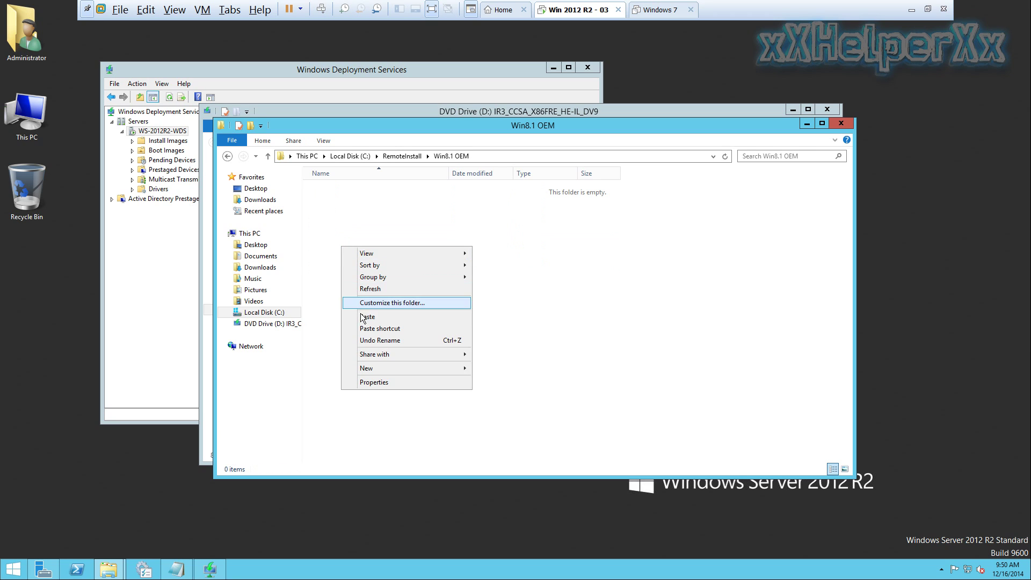
click(362, 318)
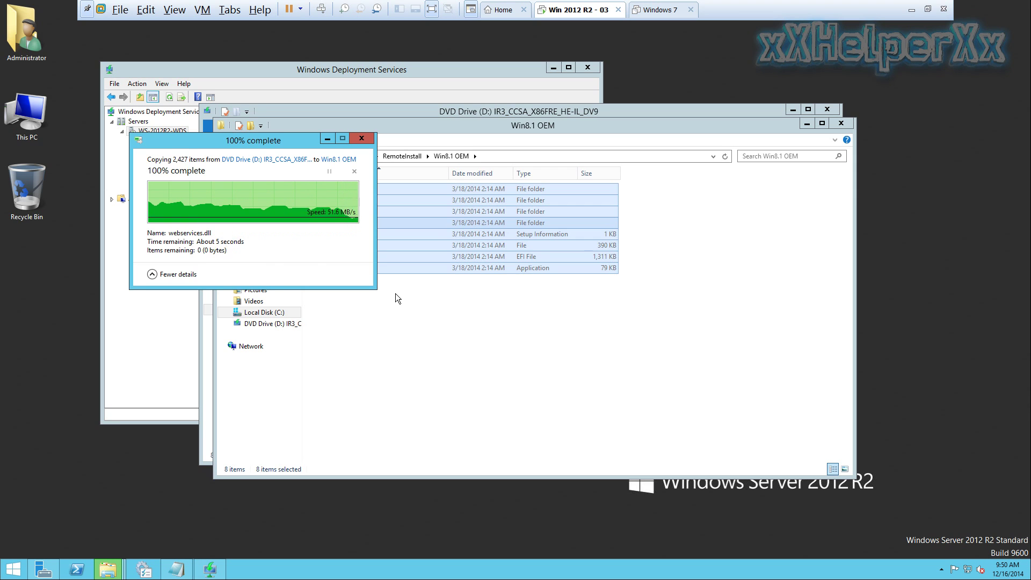
click(383, 301)
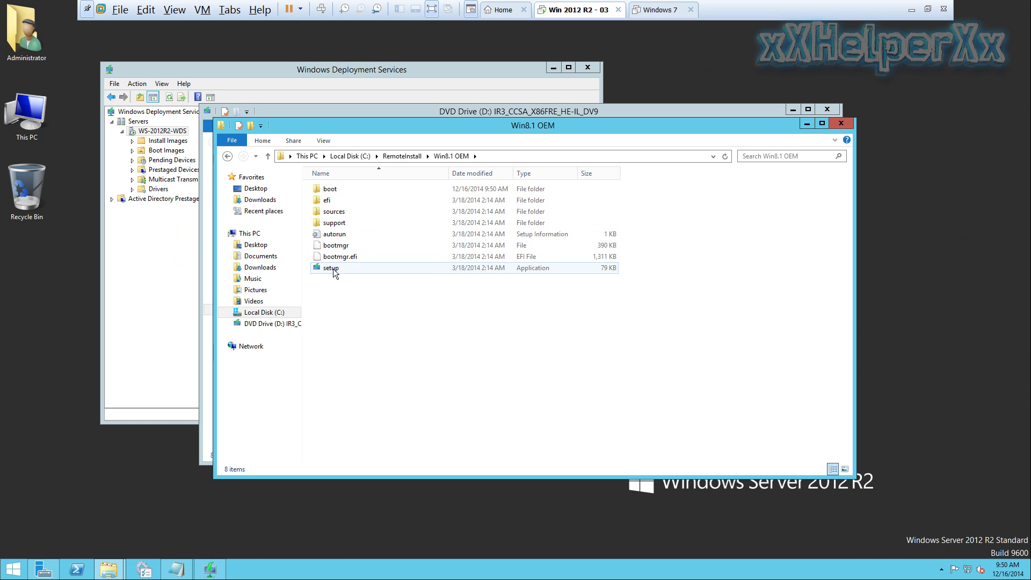
Close the Win8.1 OEM and DVD drive Explorer windows and bring back the Install PXE notes
click(847, 124)
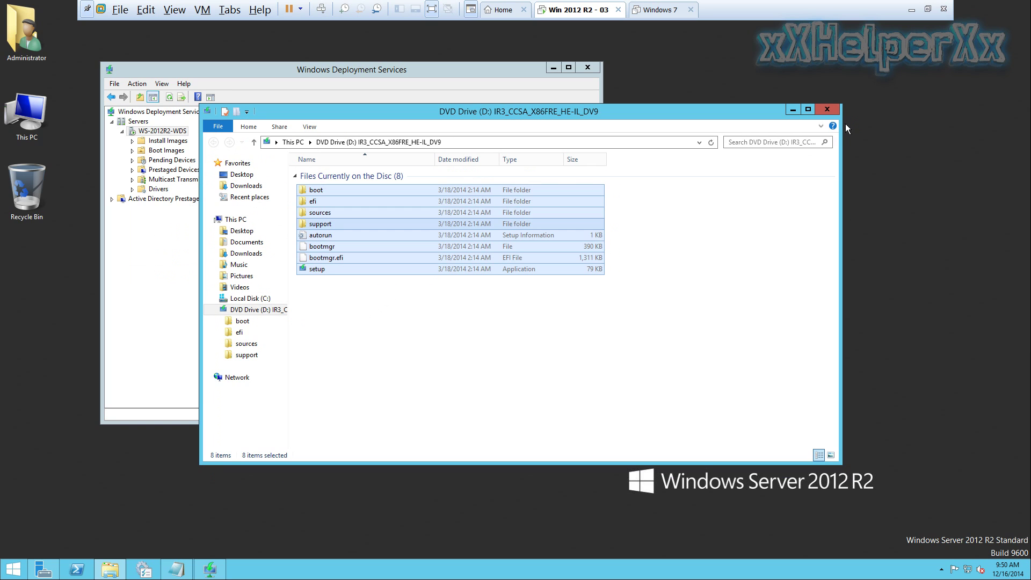
click(827, 111)
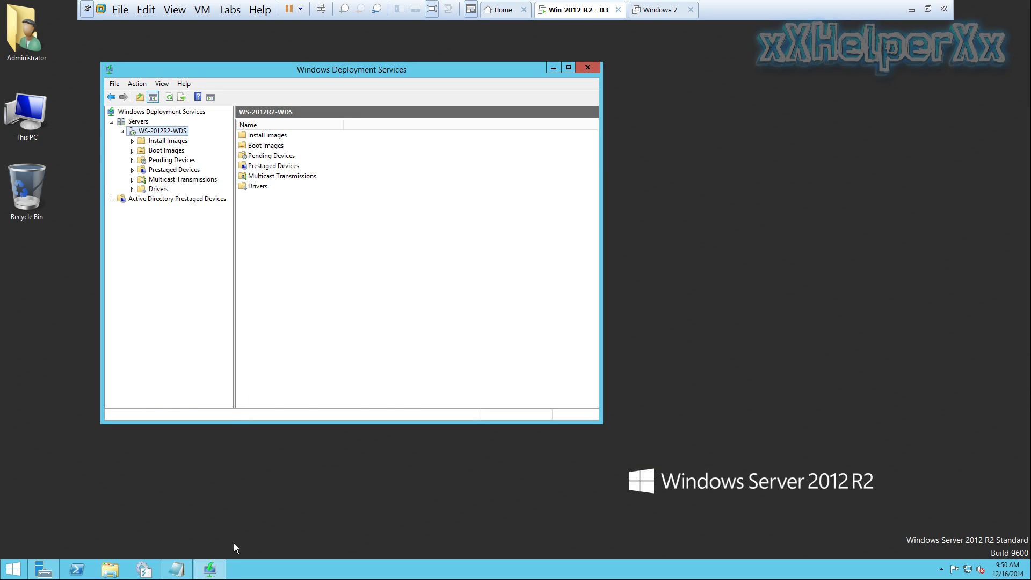
click(176, 569)
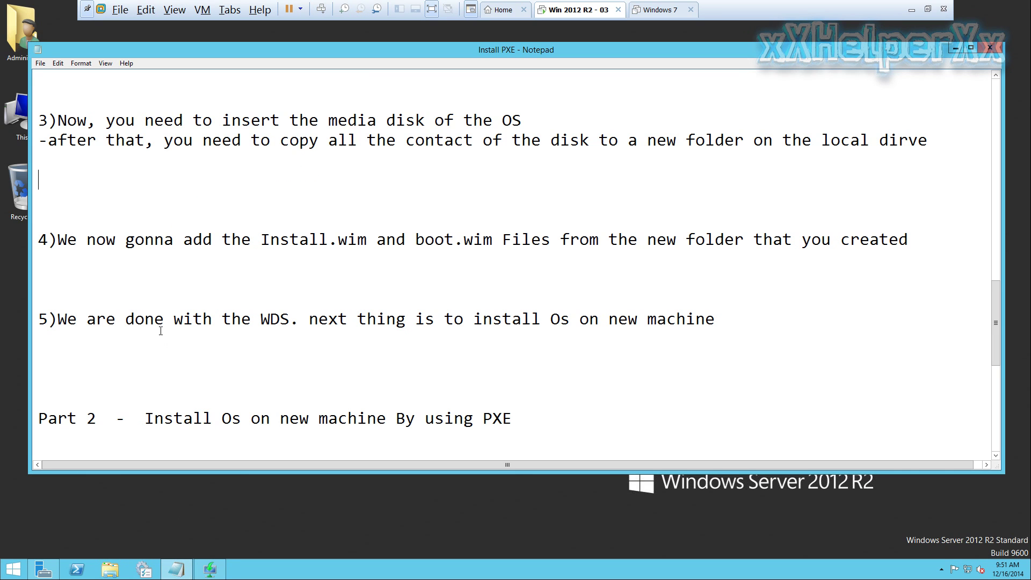
Highlight step 4 of the notes about adding Install.wim and boot.wim, then minimize Notepad
click(48, 238)
drag(57, 239, 910, 245)
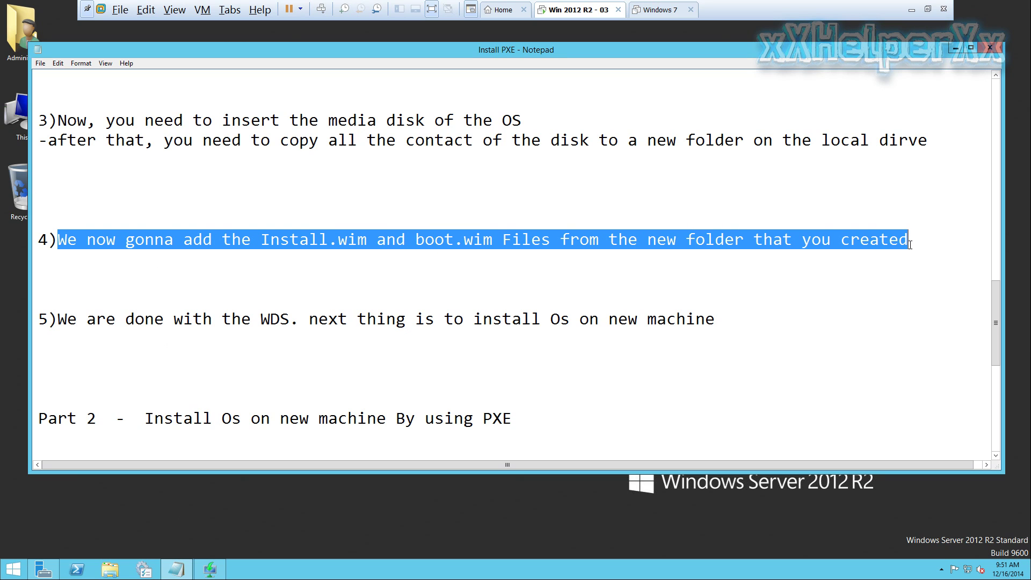
click(955, 48)
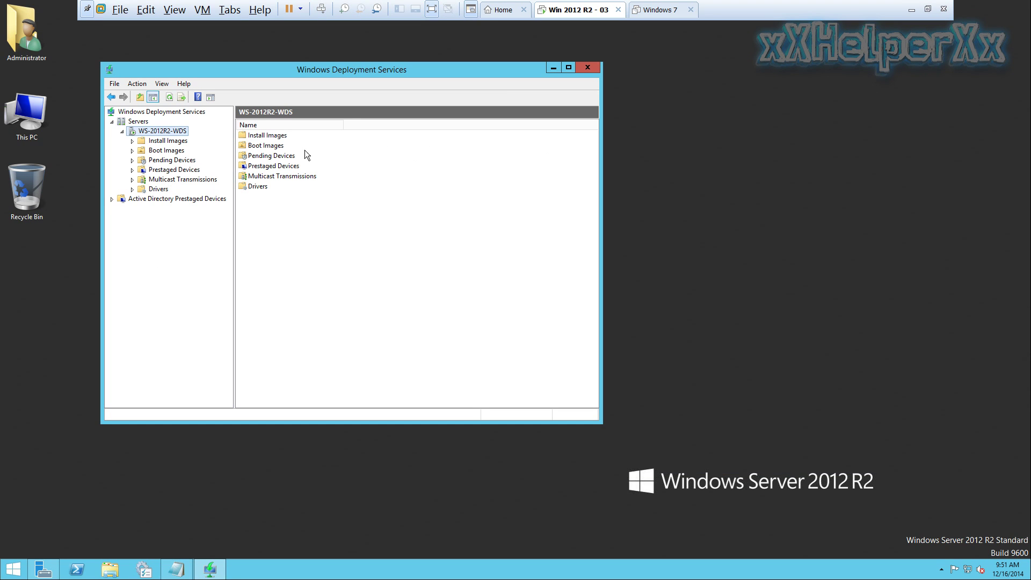
Start adding an install image into a new image group named Windows-clients
click(153, 142)
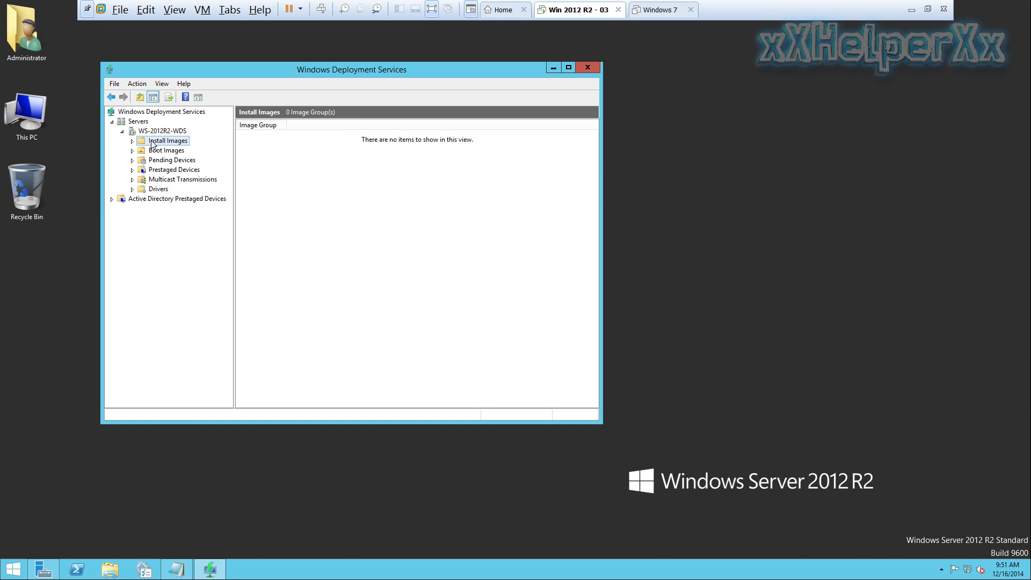
right_click(184, 142)
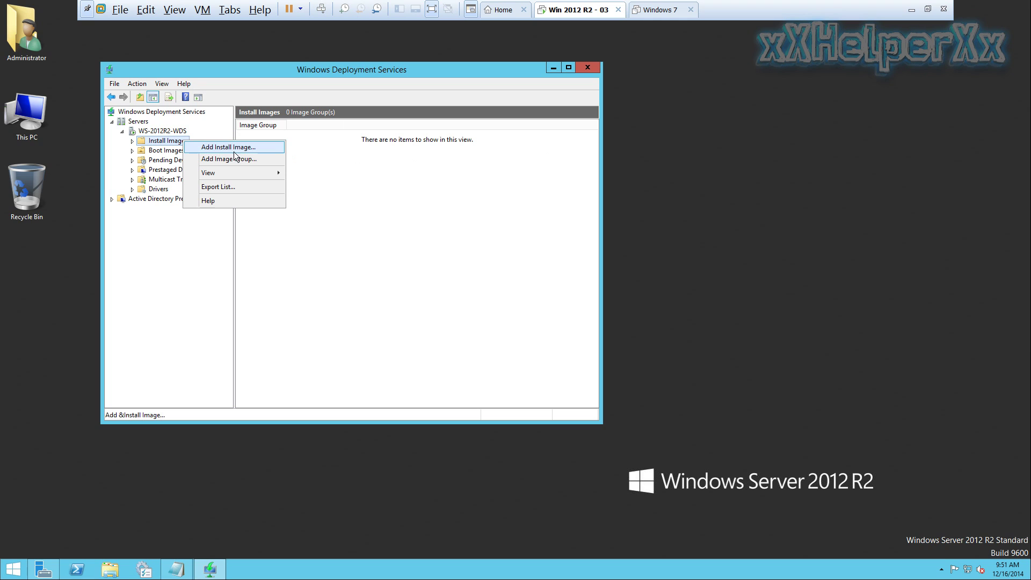
click(265, 148)
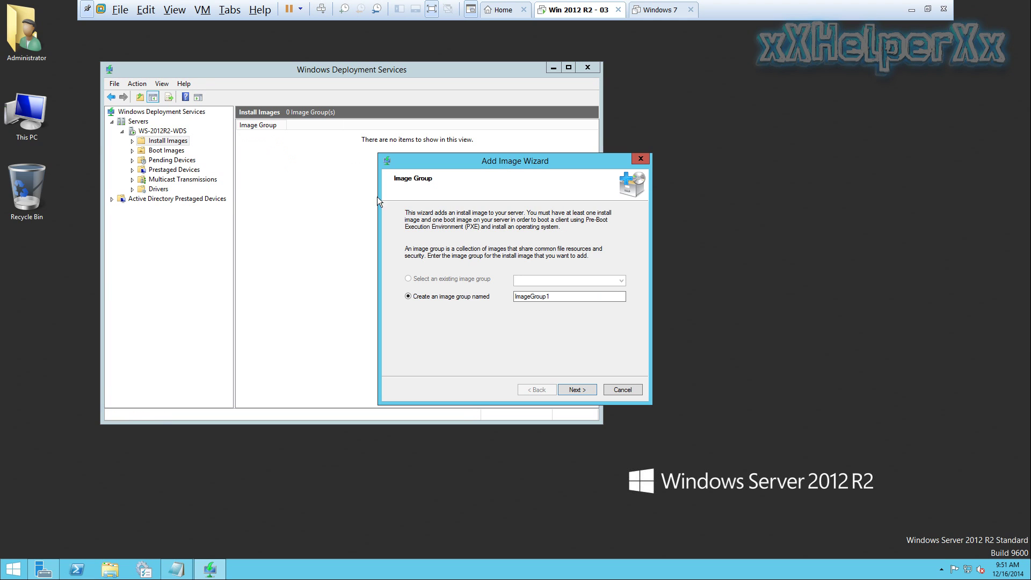
drag(562, 298, 506, 297)
text(Windows-clients)
click(590, 392)
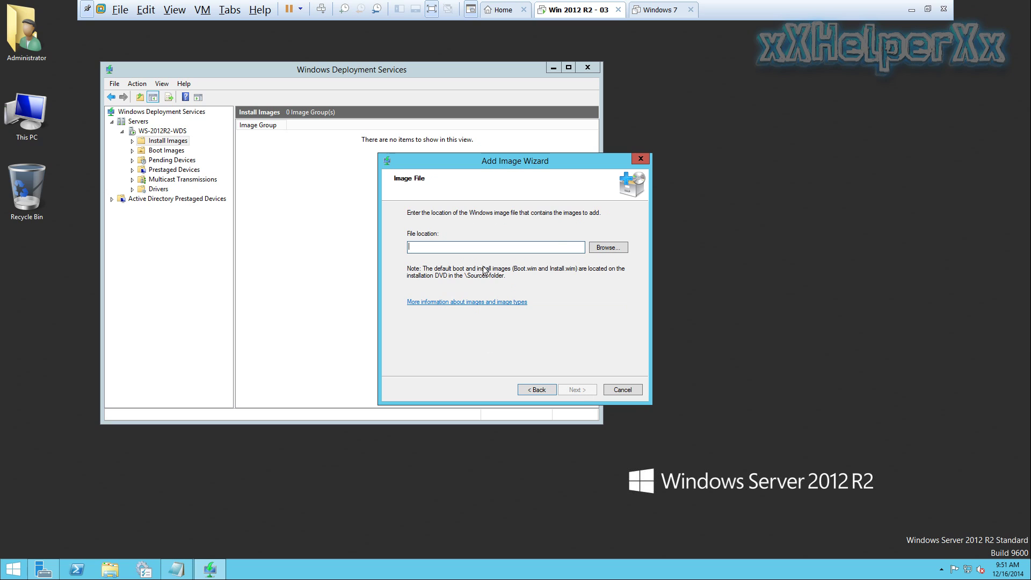
Choose C:\RemoteInstall\Win8.1 OEM\sources\install.wim as the image file
click(617, 248)
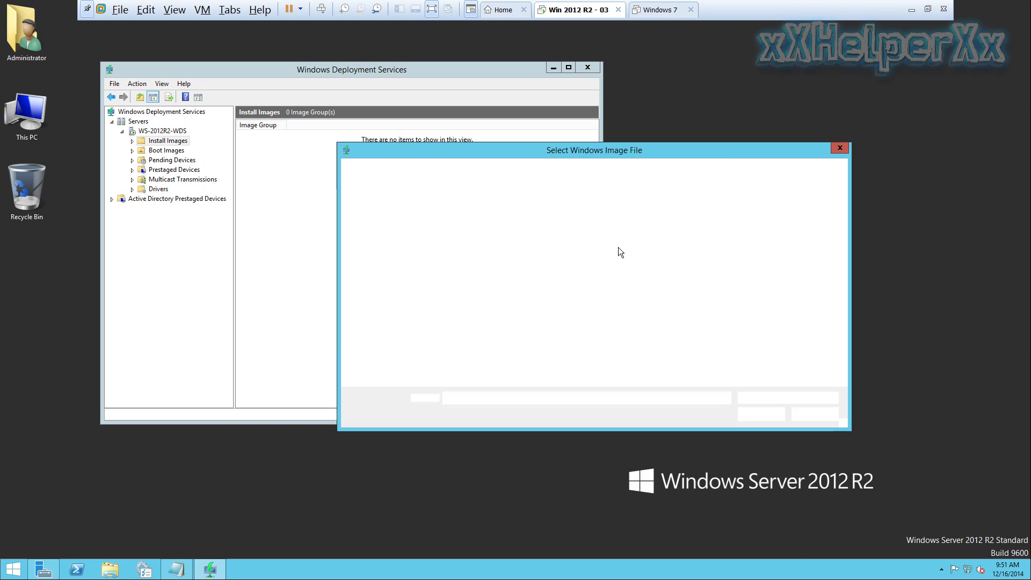
click(383, 341)
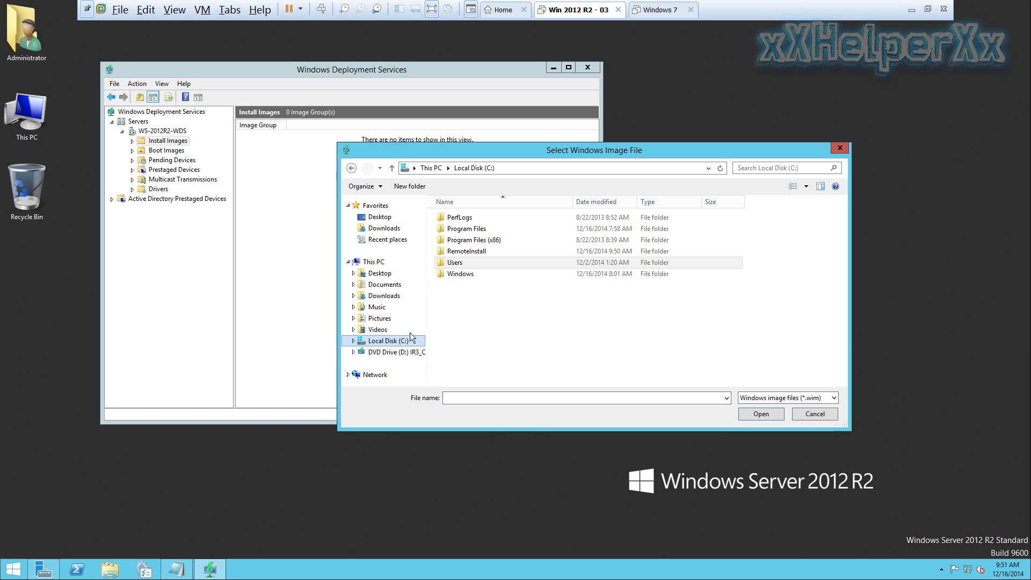
double_click(471, 253)
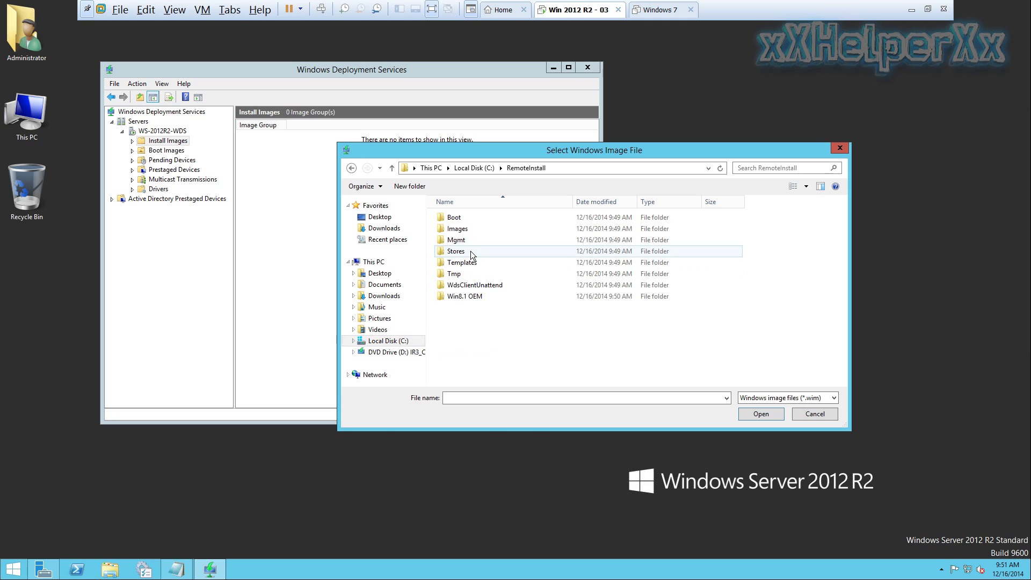
click(473, 298)
double_click(472, 297)
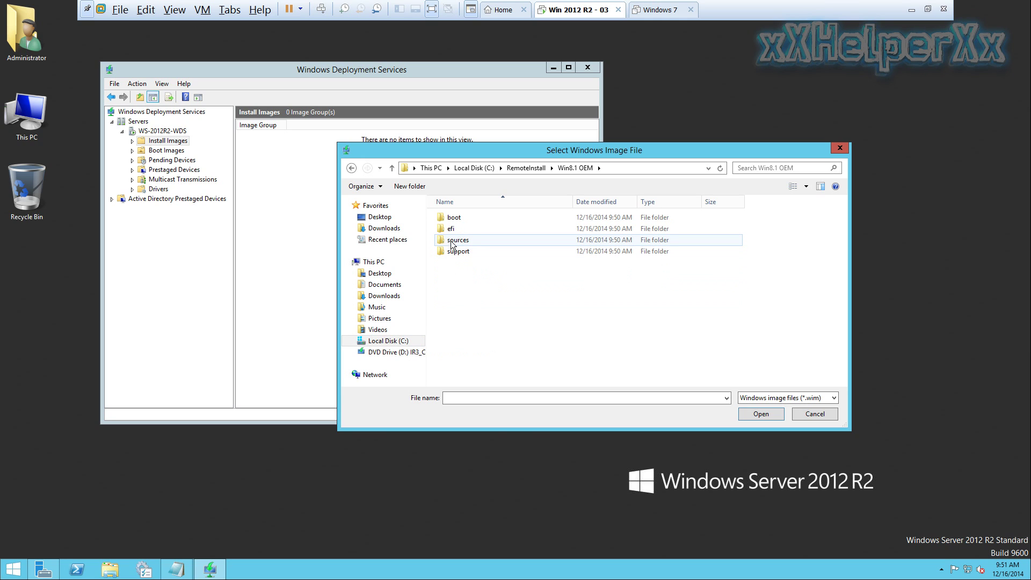
double_click(473, 241)
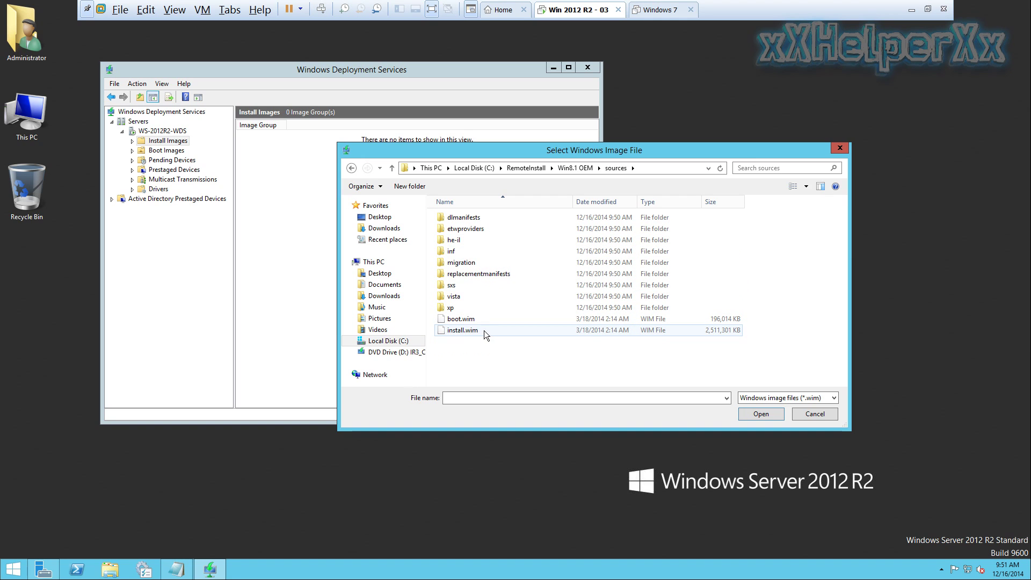
double_click(479, 329)
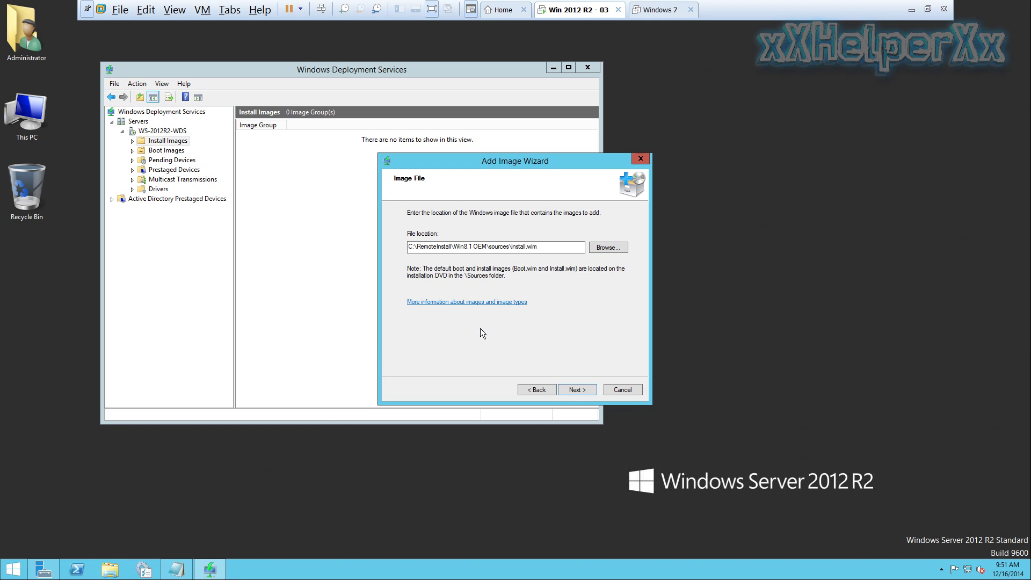
Add both Windows 8.1 x86 images to the server and finish the wizard
click(577, 390)
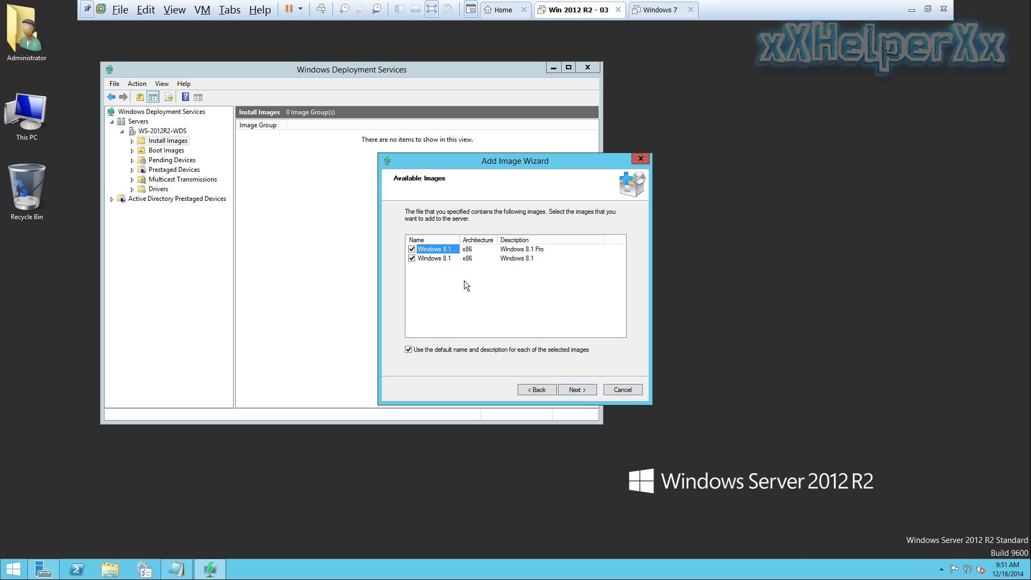
drag(460, 237, 495, 239)
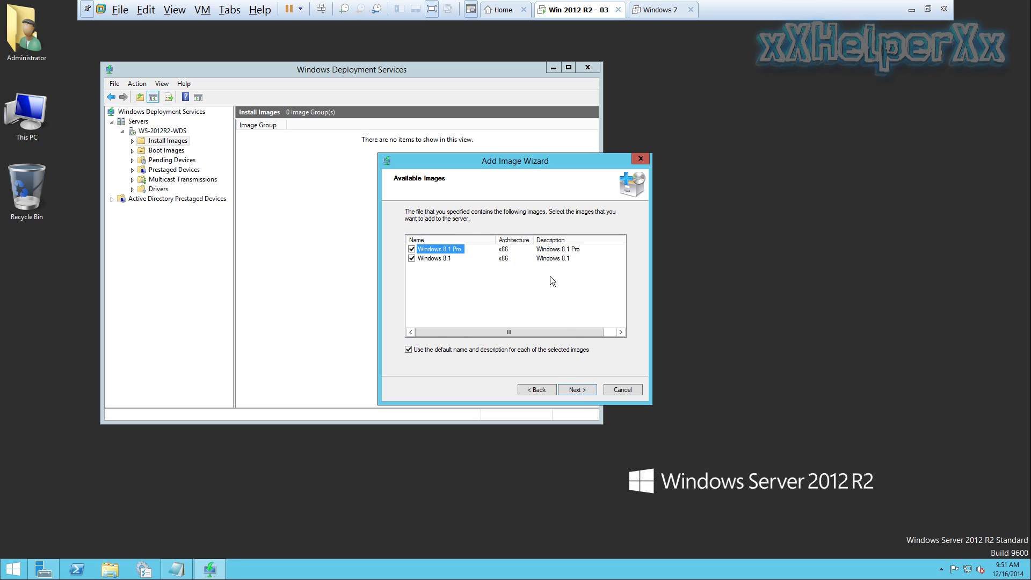
click(579, 390)
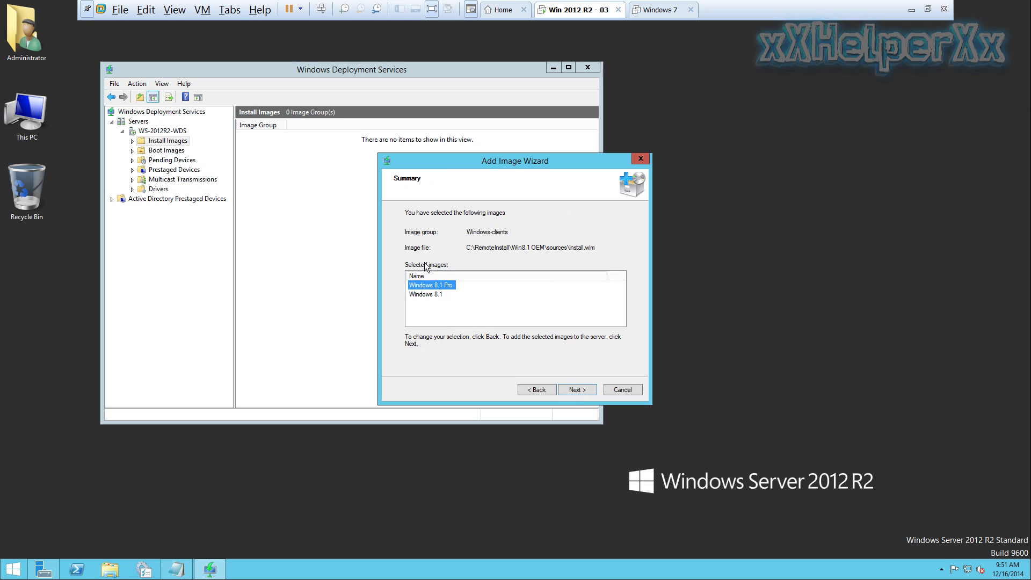
click(575, 388)
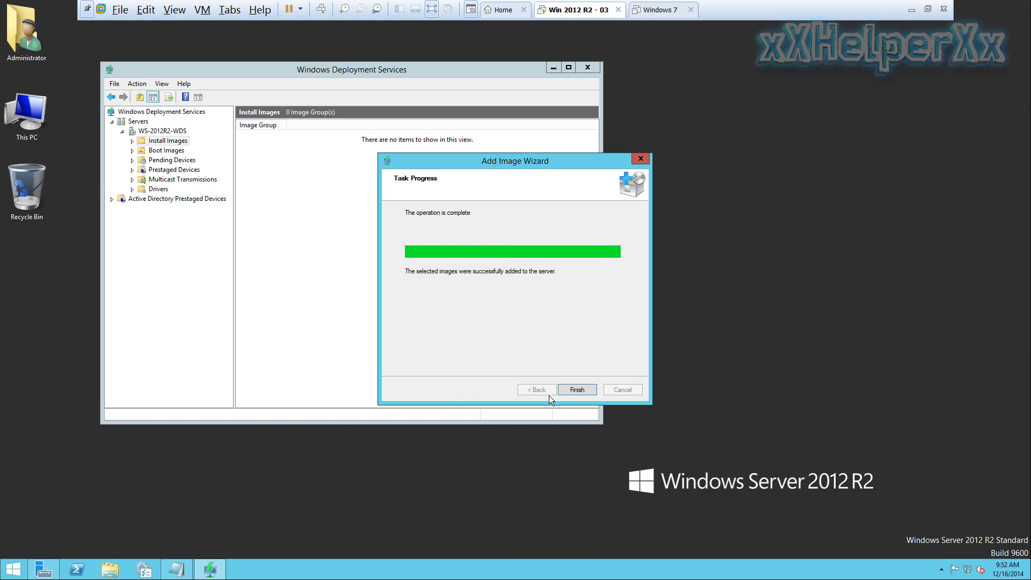
click(577, 390)
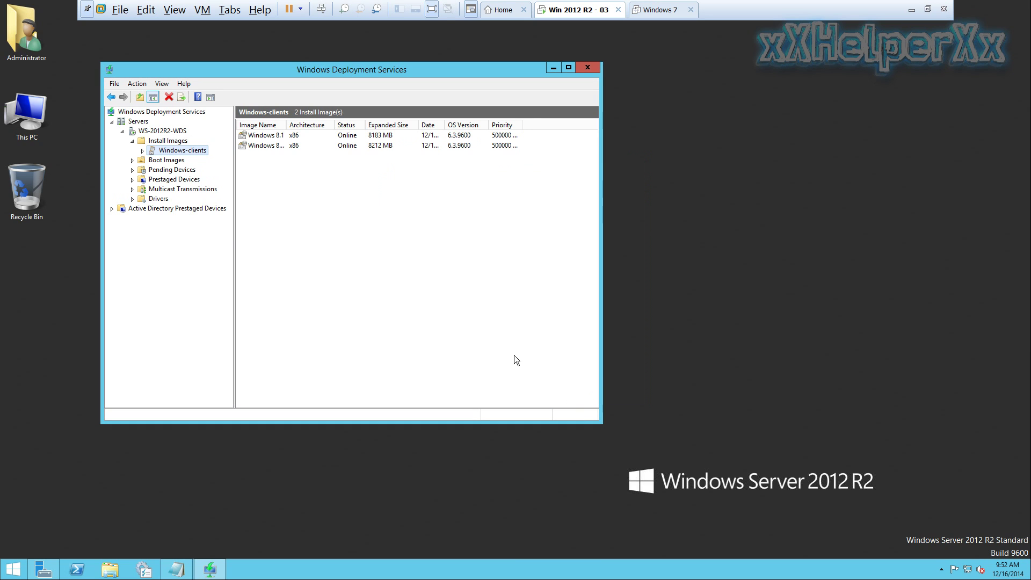
Start adding a boot image using boot.wim from the Win8.1 OEM sources folder
click(166, 161)
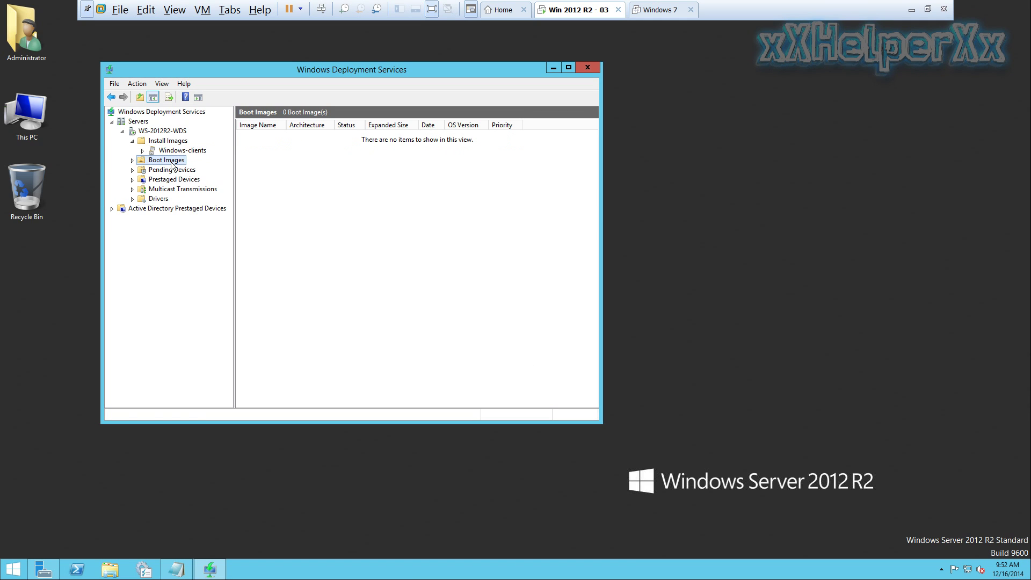
right_click(172, 165)
click(249, 169)
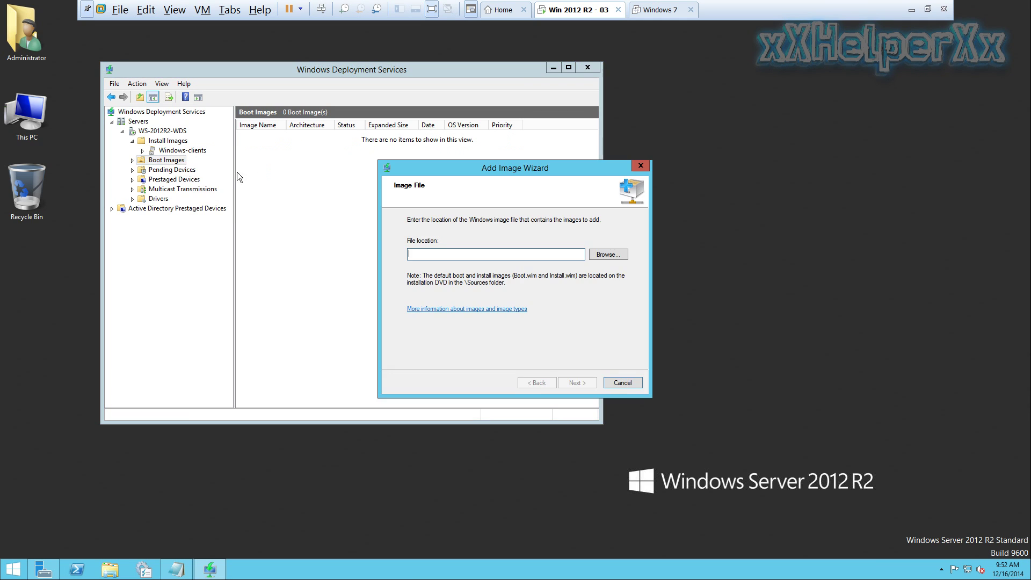
click(613, 258)
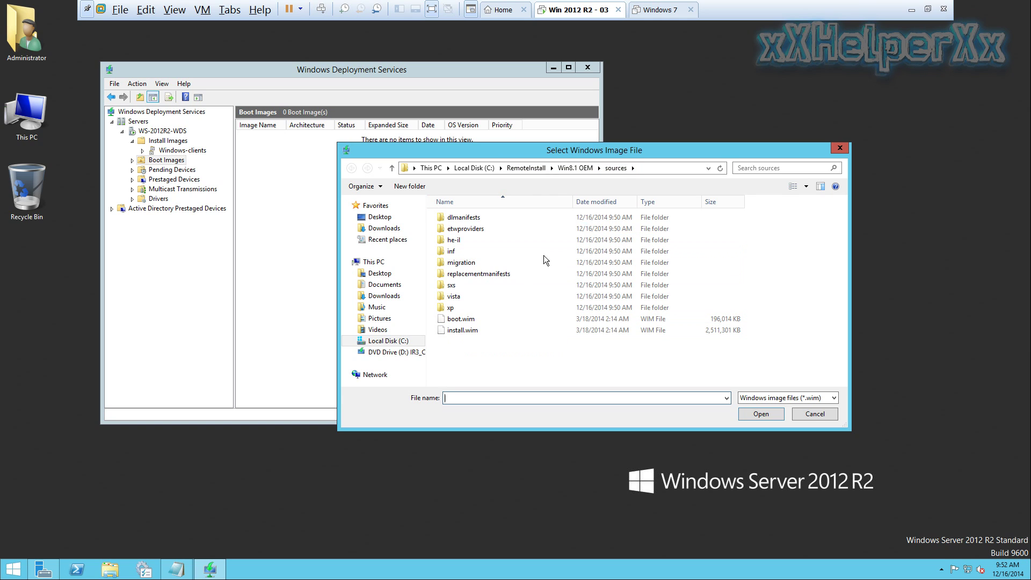
double_click(479, 318)
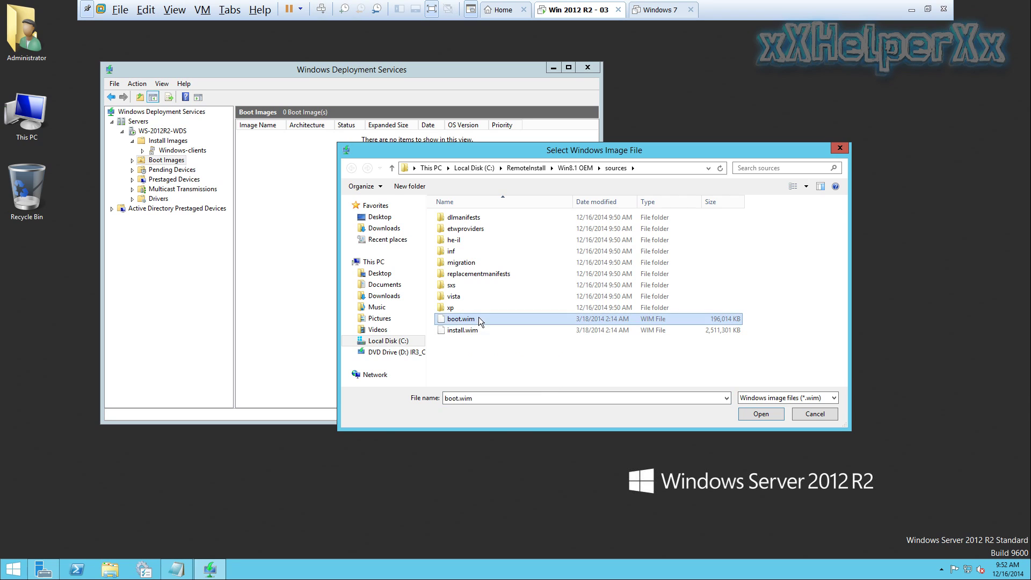
click(594, 381)
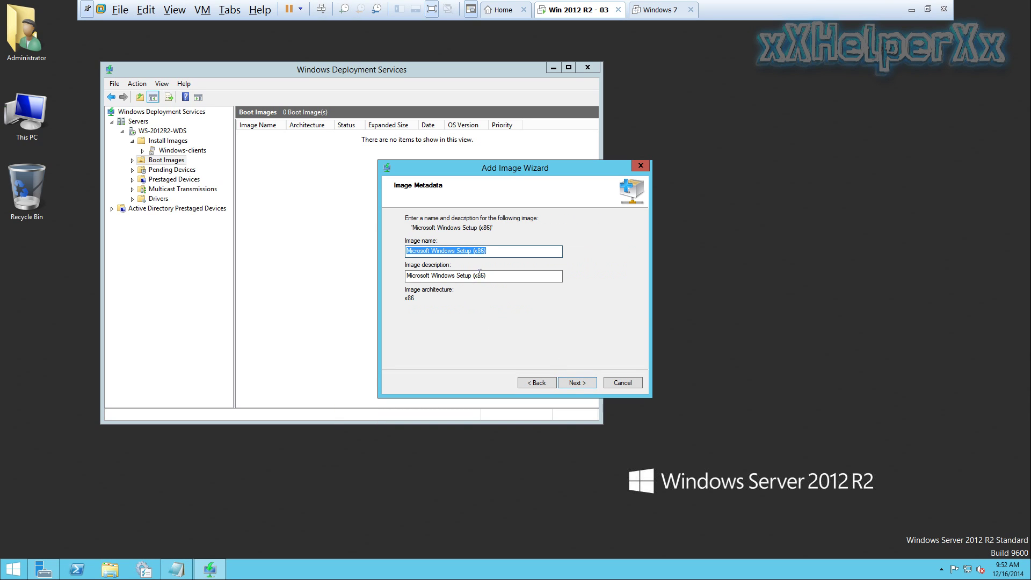
Name and describe the boot image 'Windows 8.1 x86 OEM' and finish adding it
text(Window)
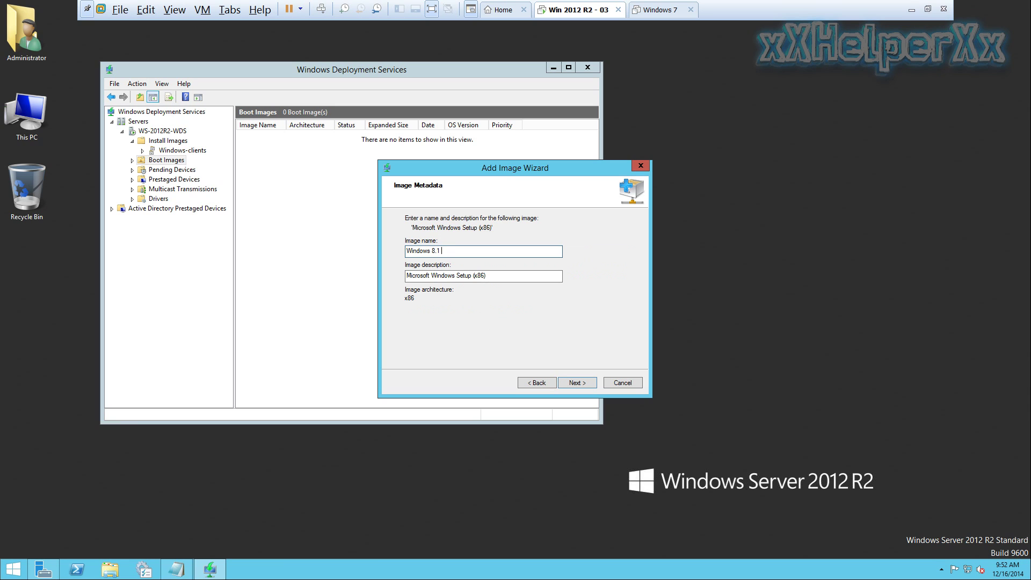
text(s 8.1 x86 OEM)
key(ctrl+a)
key(ctrl+c)
drag(498, 275, 407, 276)
key(ctrl+v)
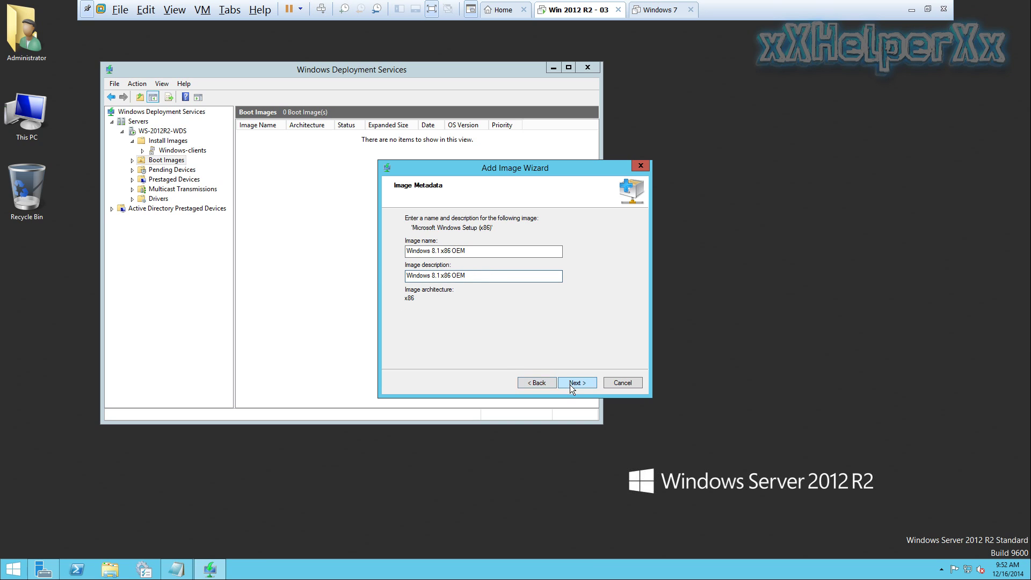
click(584, 383)
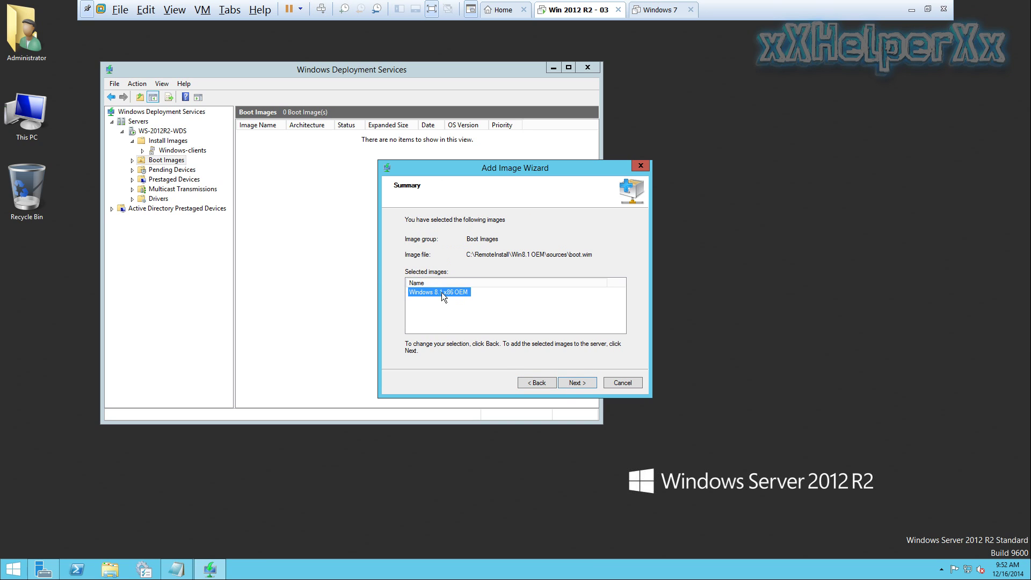
click(569, 382)
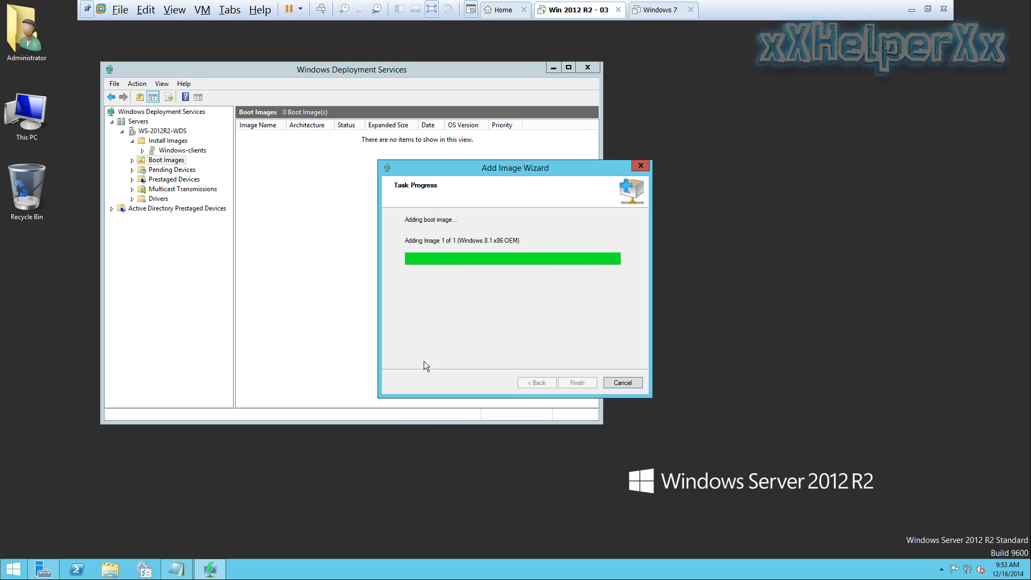
click(578, 383)
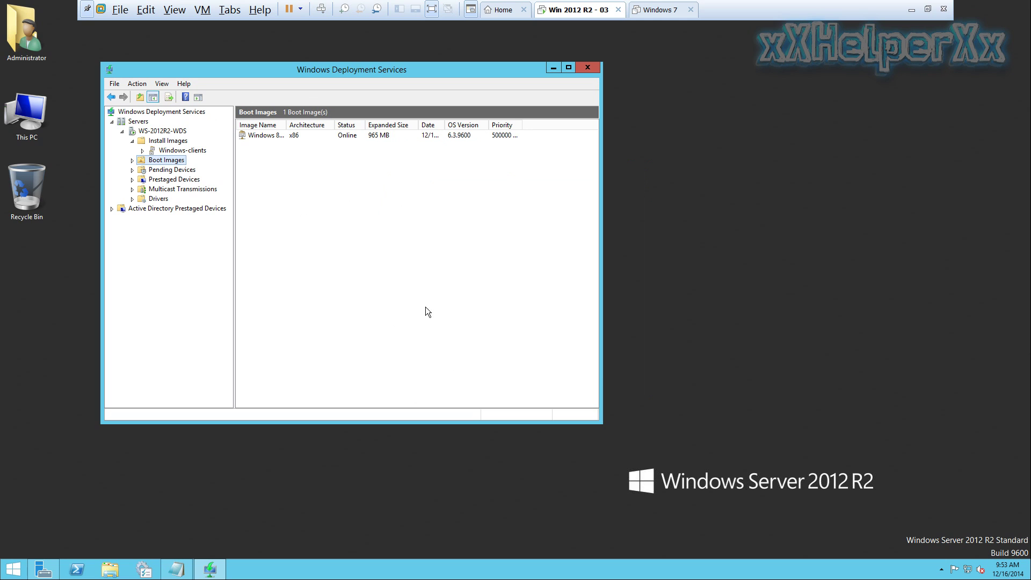
click(177, 569)
click(165, 275)
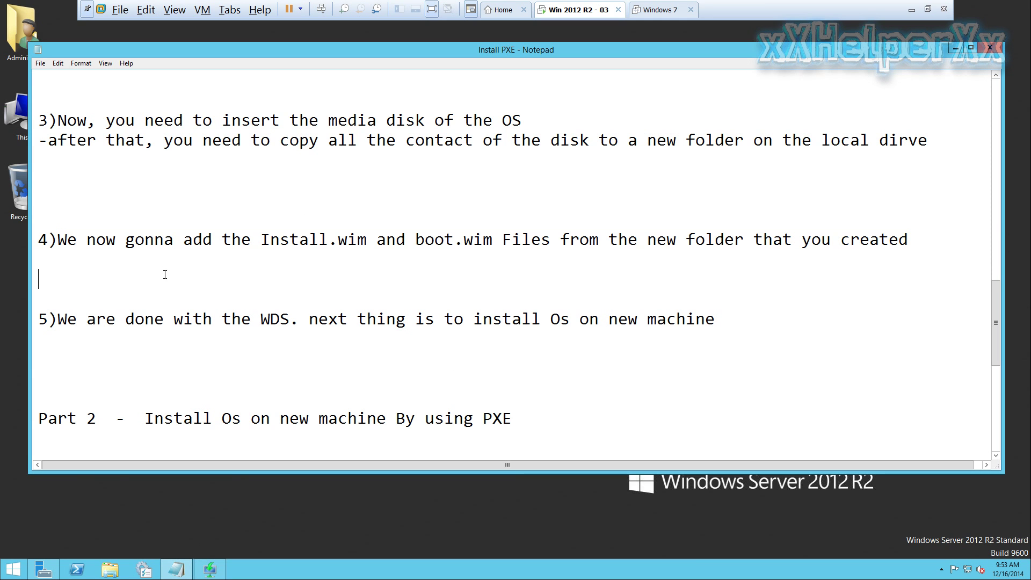
Highlight step 5 of the notes, declaring WDS setup done, then minimize Notepad
drag(59, 319, 718, 320)
click(686, 339)
click(955, 48)
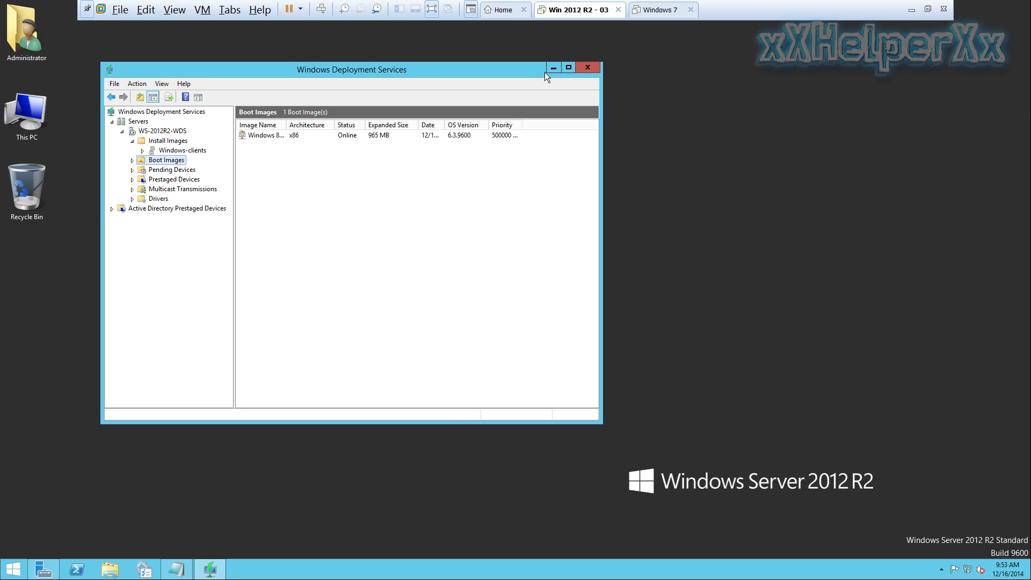
click(659, 11)
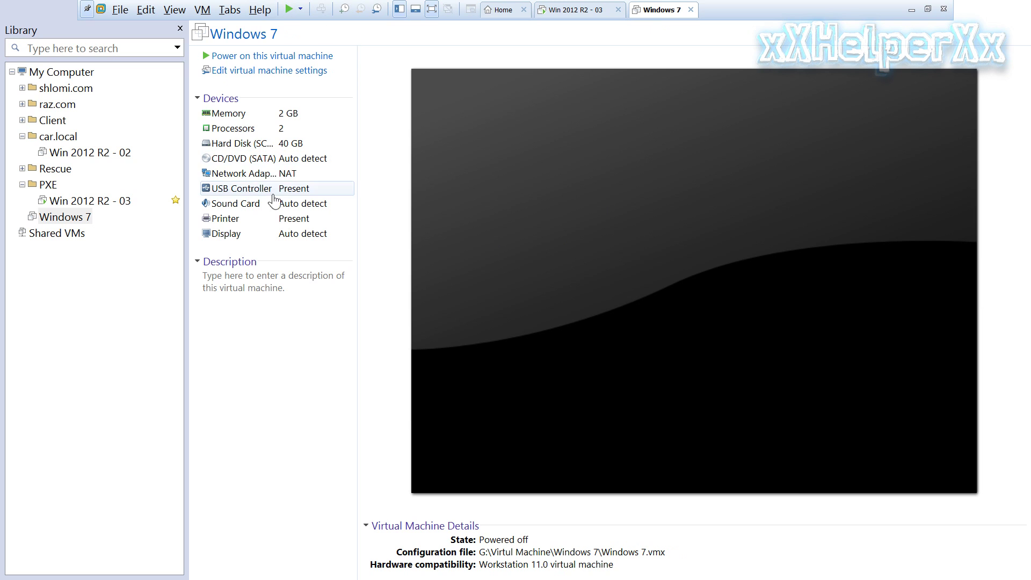
double_click(295, 177)
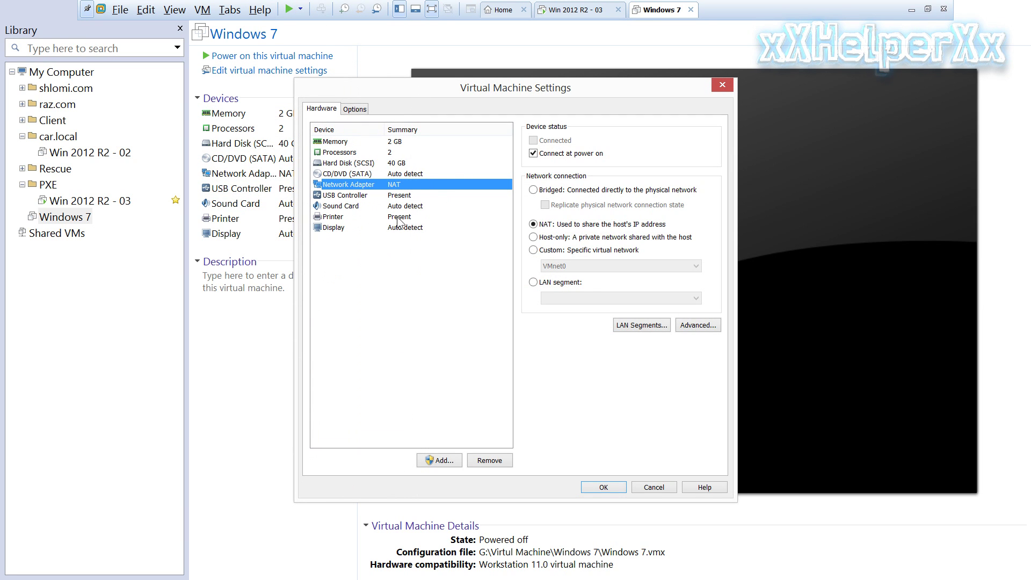
click(604, 487)
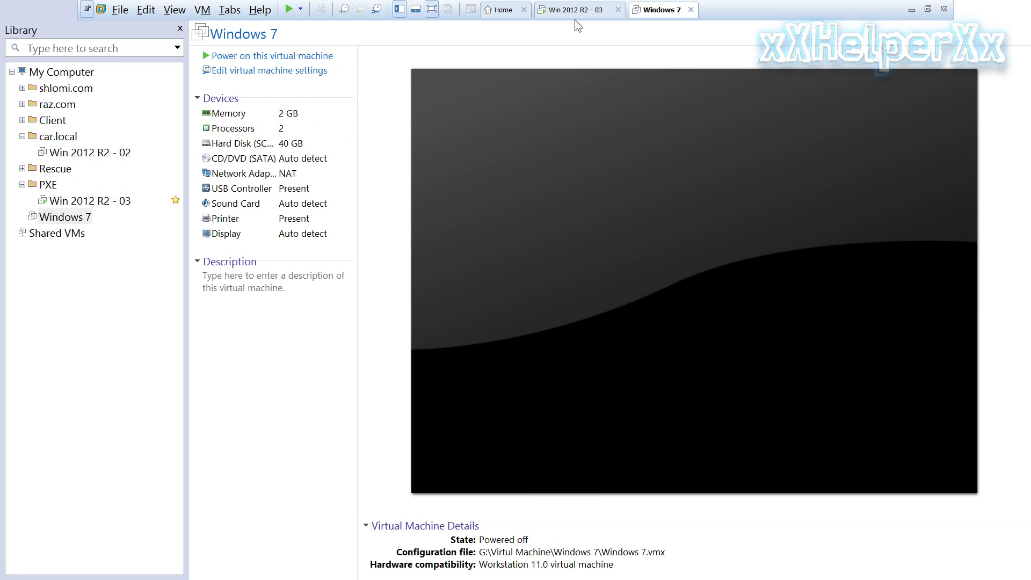
click(564, 10)
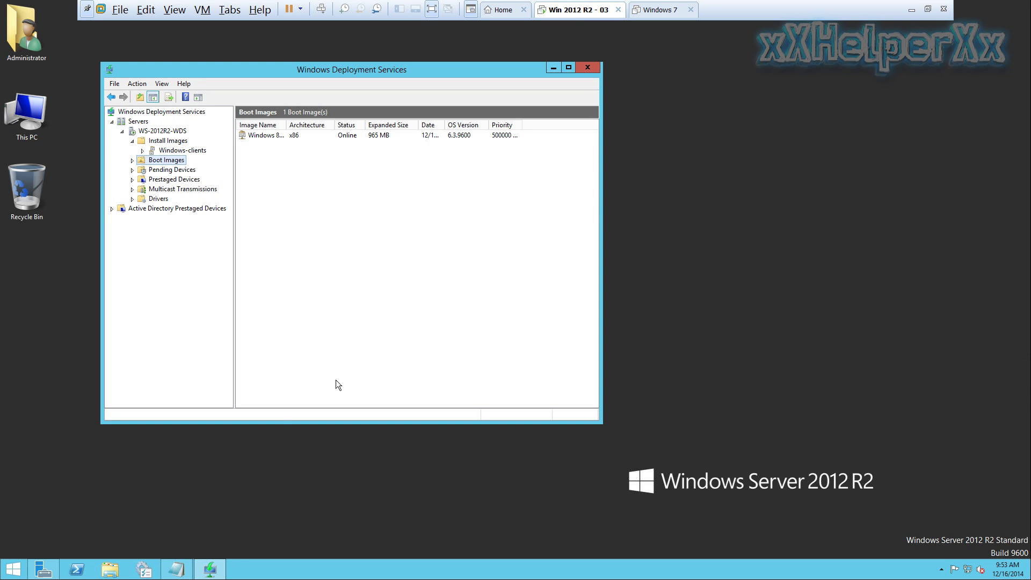
Review the Part 2 notes on booting from PXE via the BIOS, then switch to the Windows 7 VM
click(176, 569)
scroll(238, 347, down, 4)
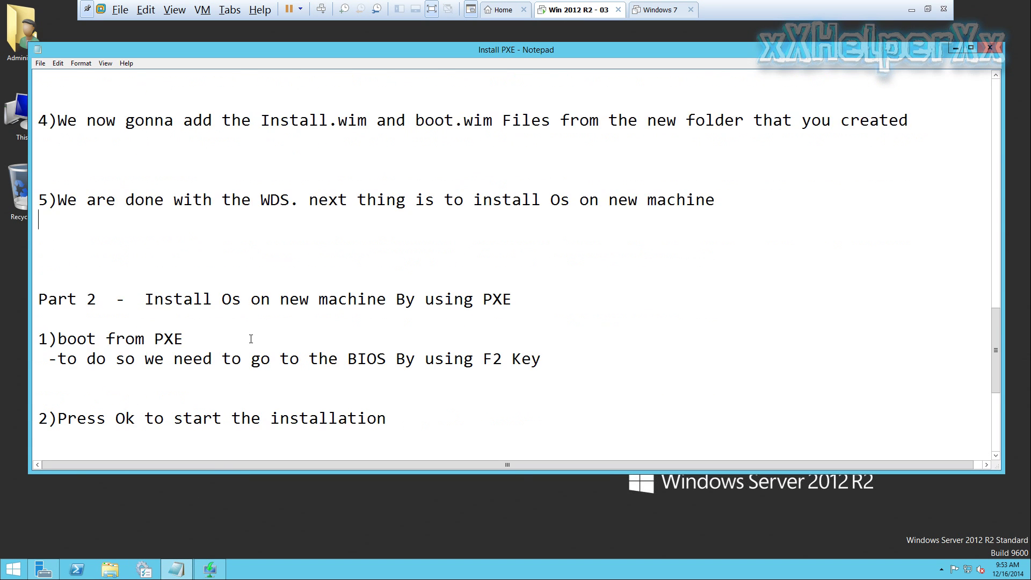
drag(39, 181, 512, 182)
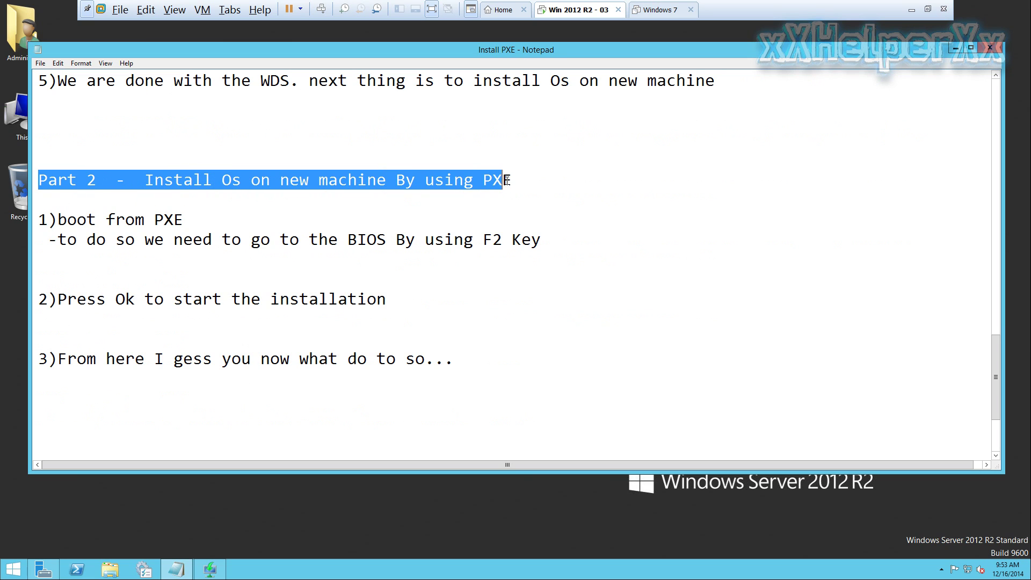
click(239, 222)
drag(58, 220, 188, 221)
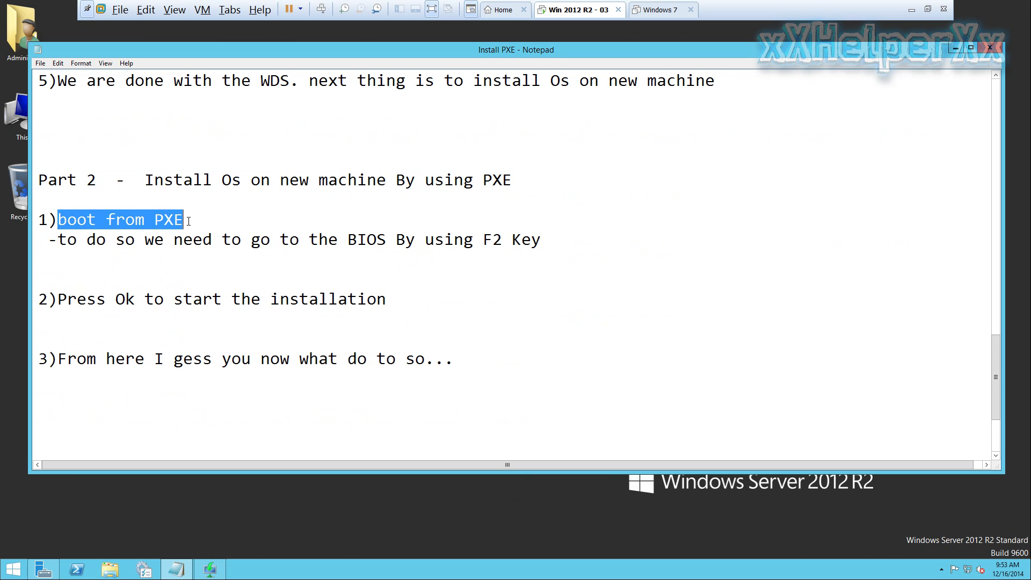
drag(58, 240, 545, 243)
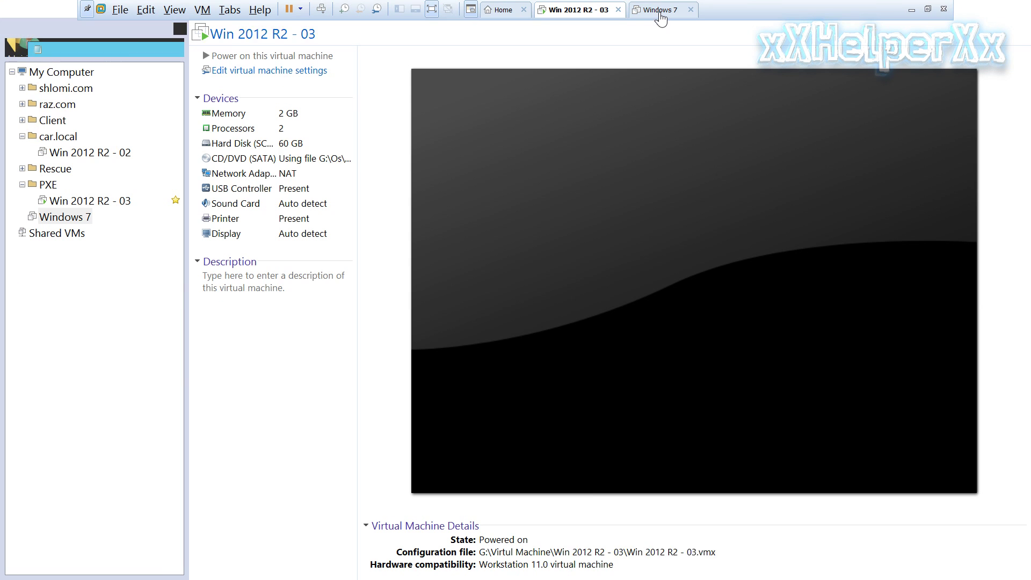
click(658, 10)
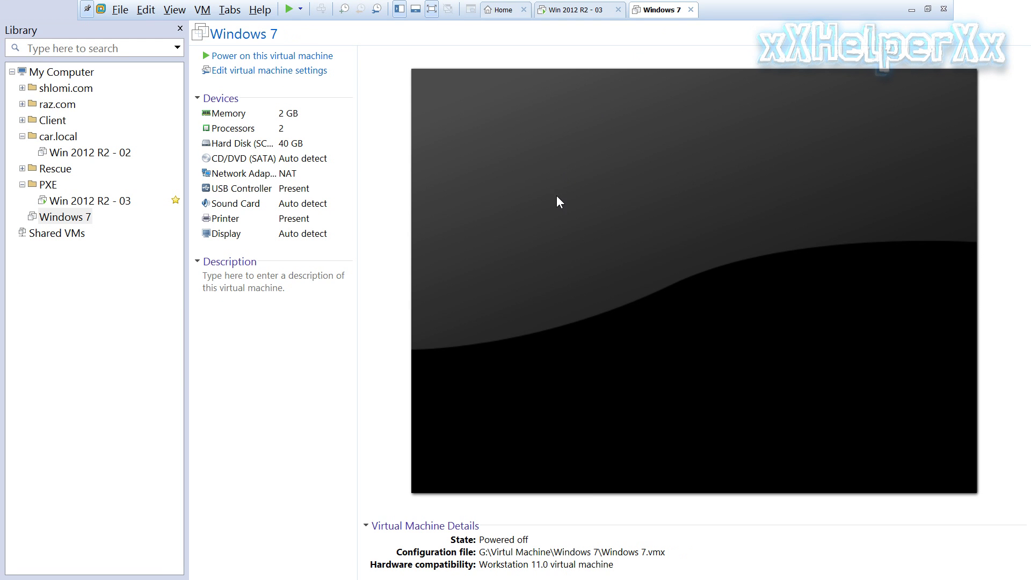
Power on the Windows 7 VM and press F12 to network-boot it from the WDS server
click(301, 57)
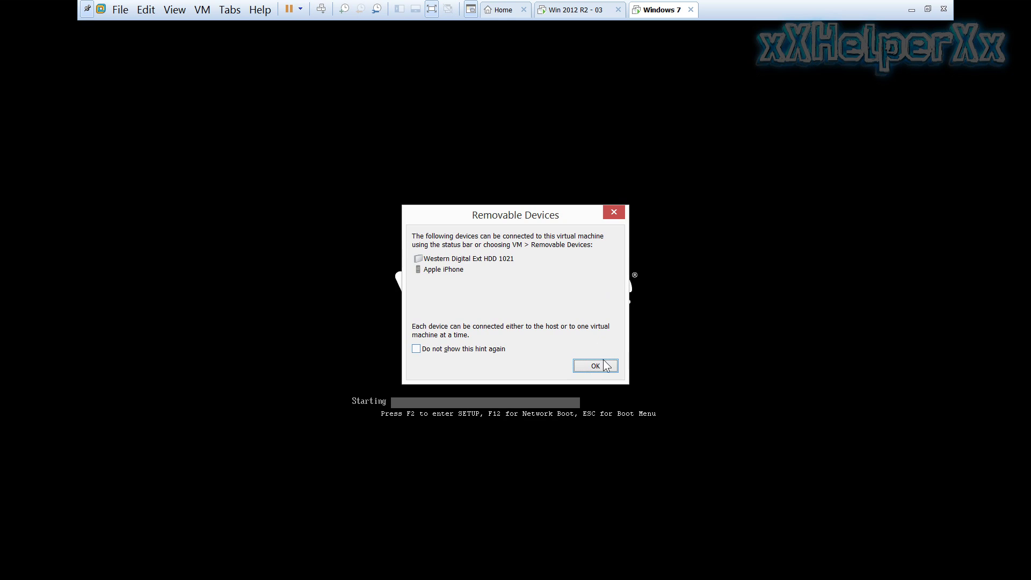
click(608, 370)
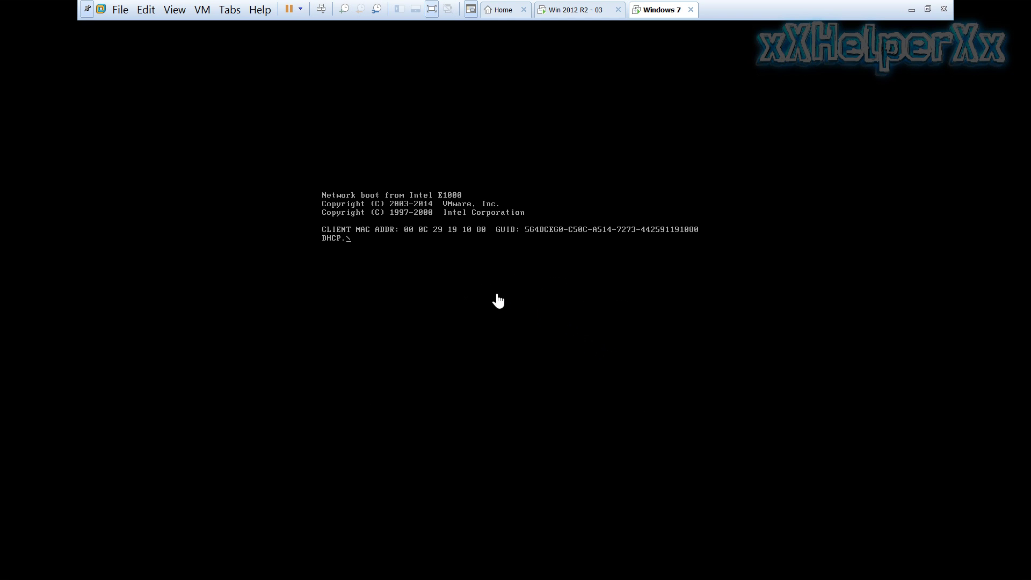
click(384, 270)
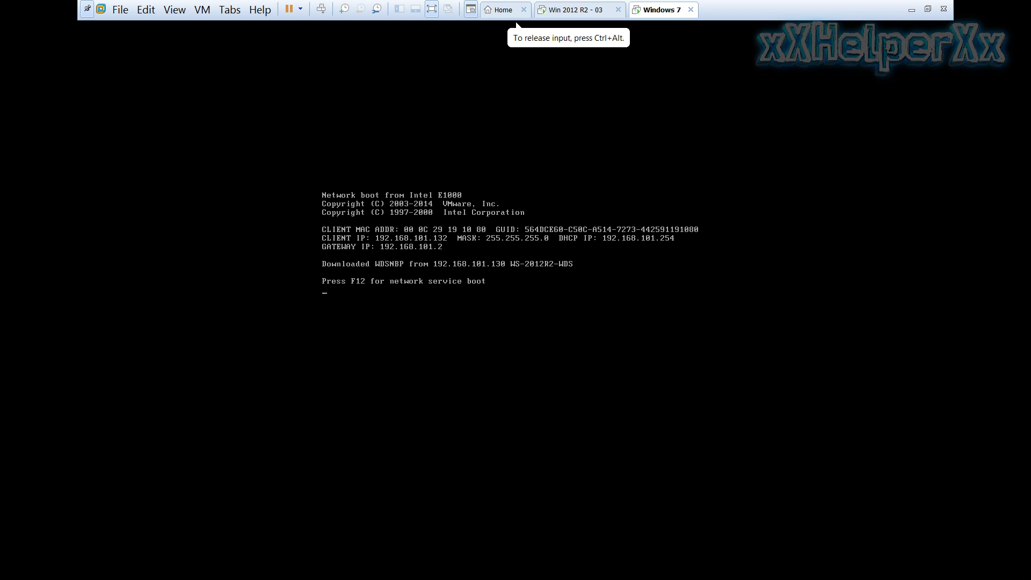
key(F12)
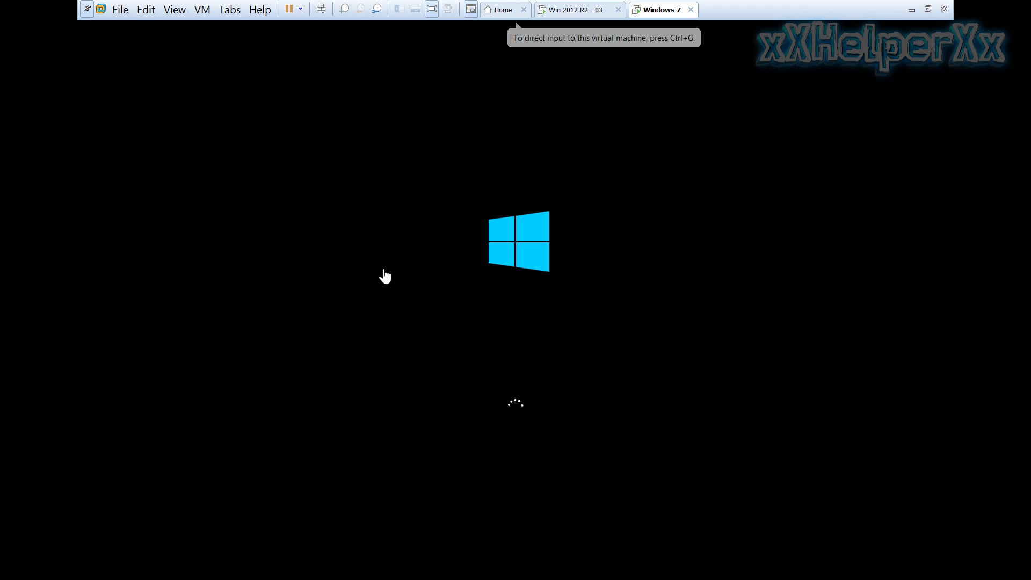
click(631, 307)
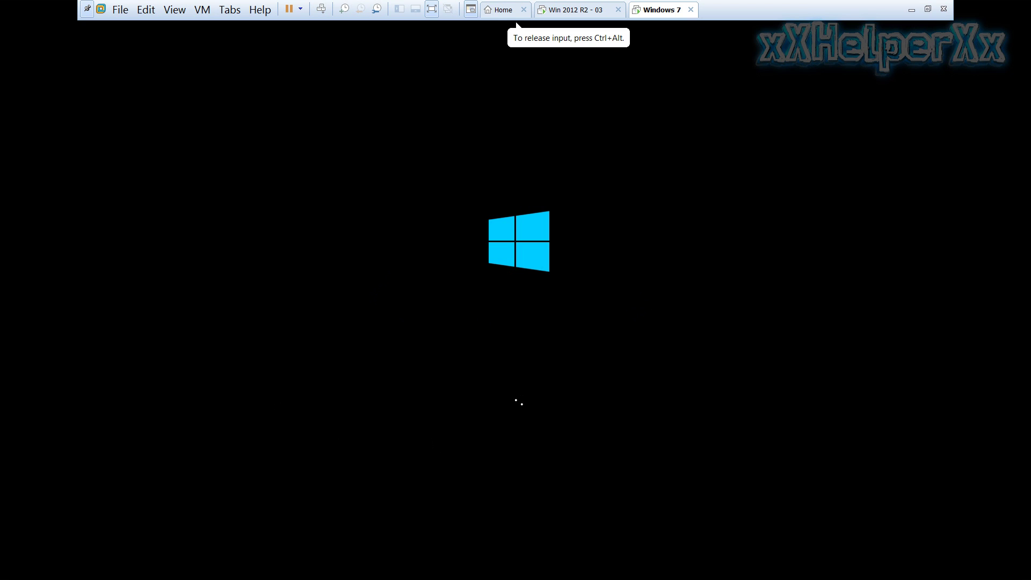
key(ctrl+alt)
Append 'Or F12' to step 2 so it reads 'Press Ok to start the installation Or F12'
click(578, 10)
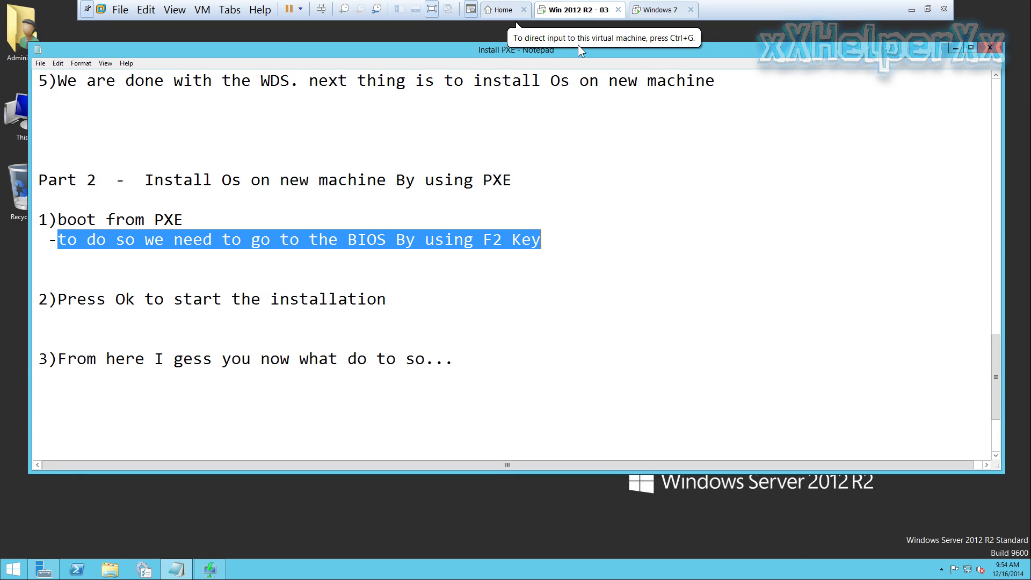
drag(62, 300, 380, 299)
click(387, 299)
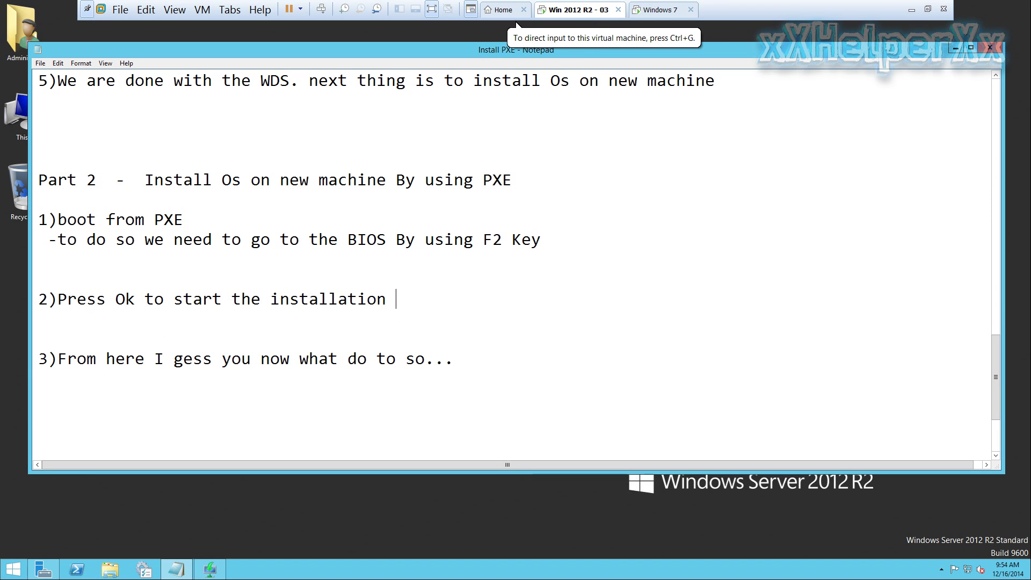
text(Or )
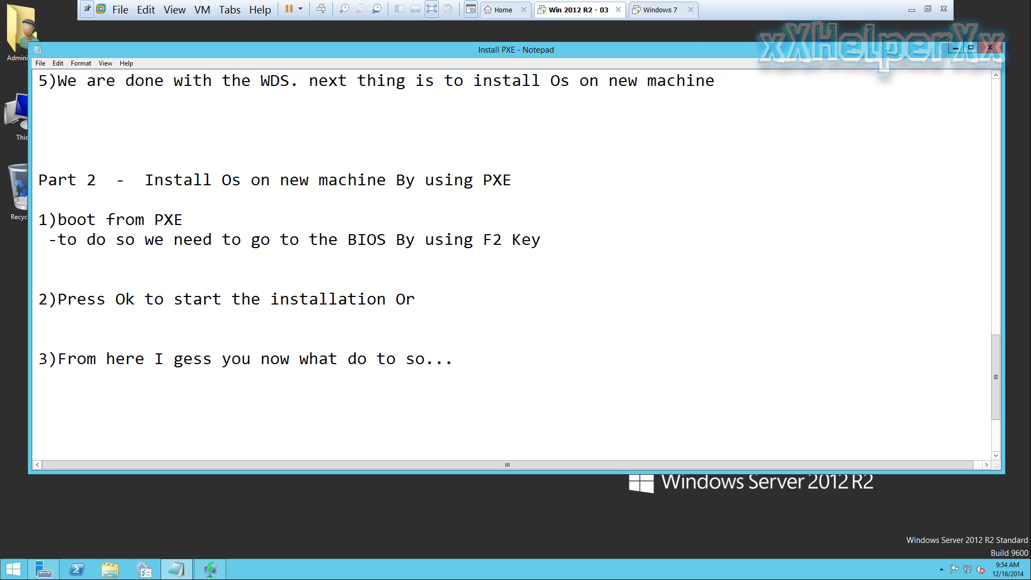
text(F12)
drag(38, 359, 471, 321)
Advance Windows Setup past the language page to the WDS sign-in prompt, then return to the server notes
click(662, 11)
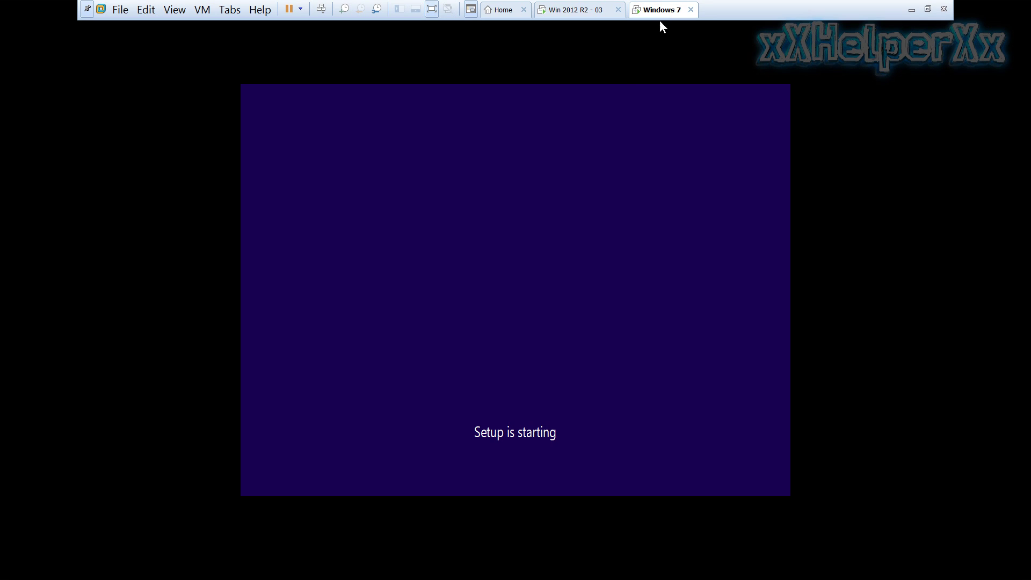
click(517, 318)
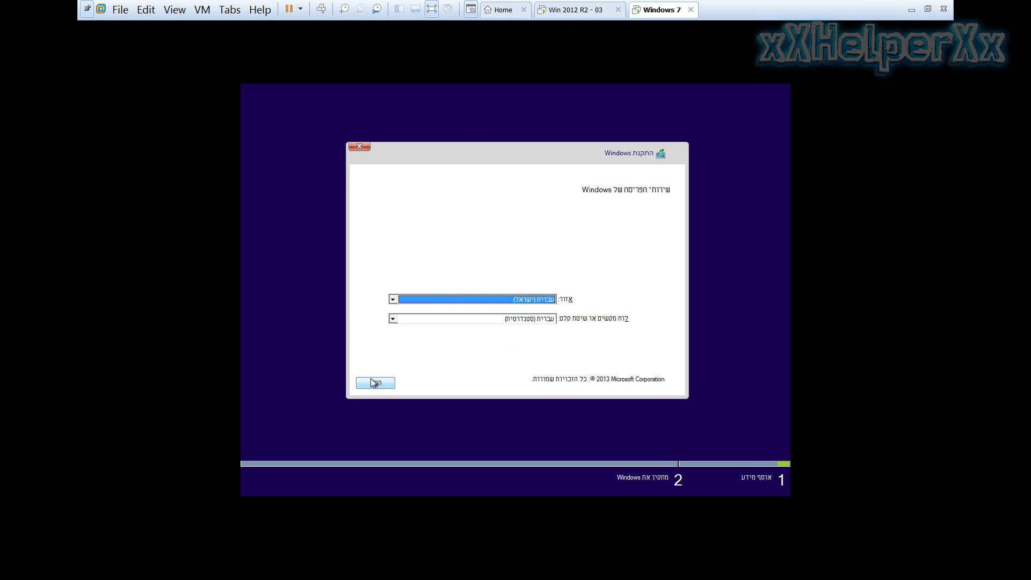
click(372, 383)
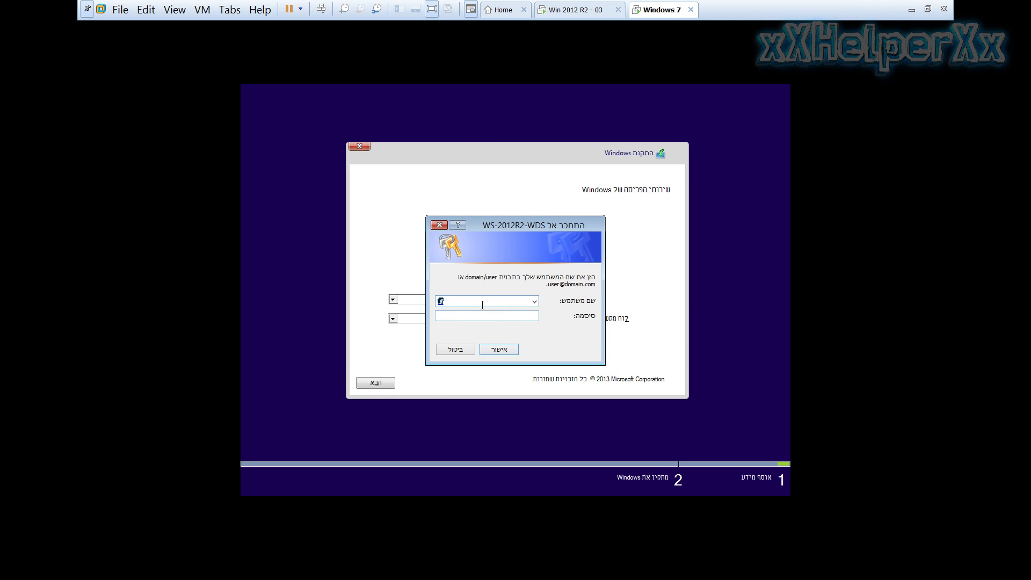
click(587, 11)
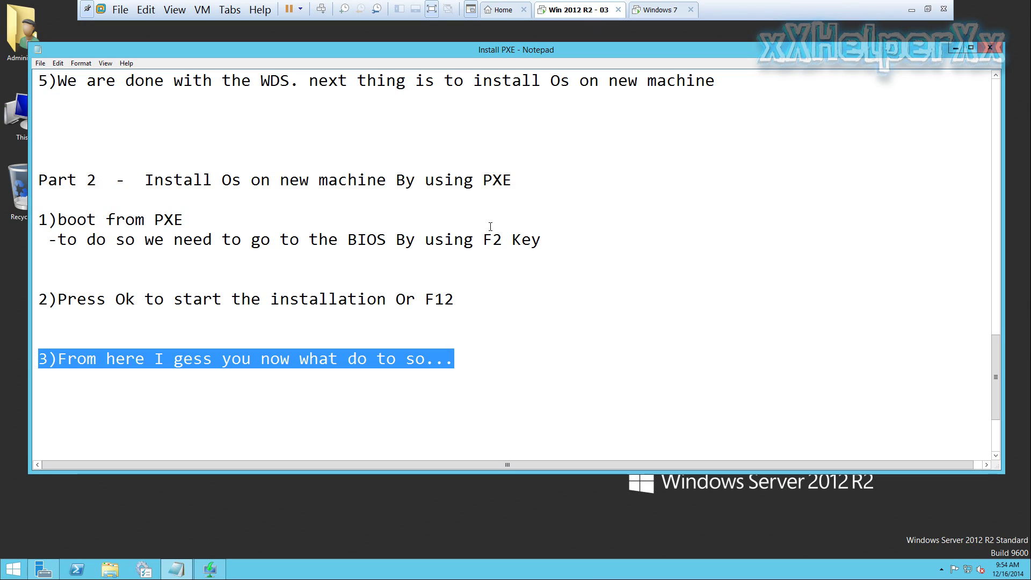
Add the note 'Insert the local accunt and password' below step 2, then return to the Windows 7 VM
click(463, 388)
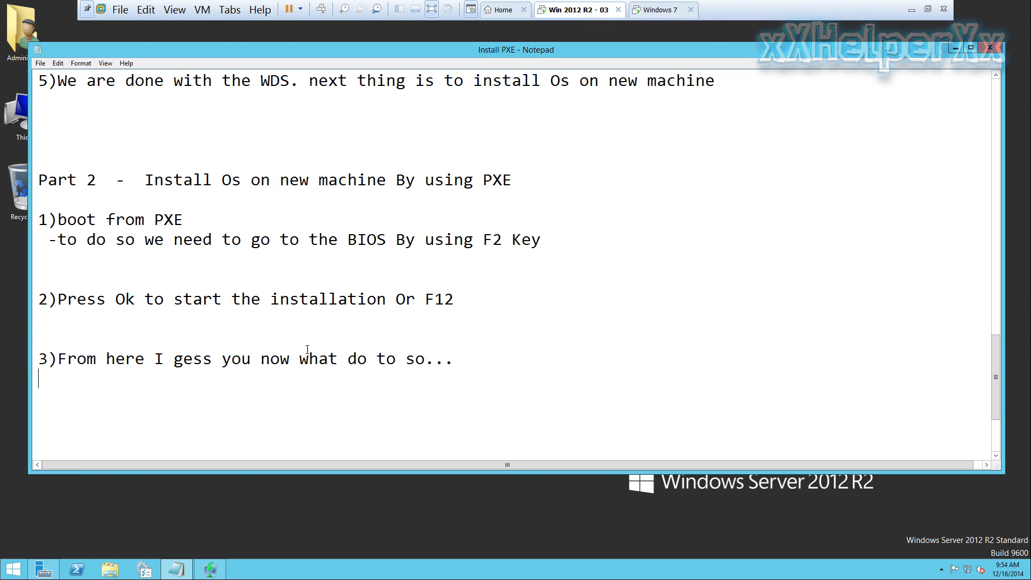
click(293, 327)
key(Return)
text(In)
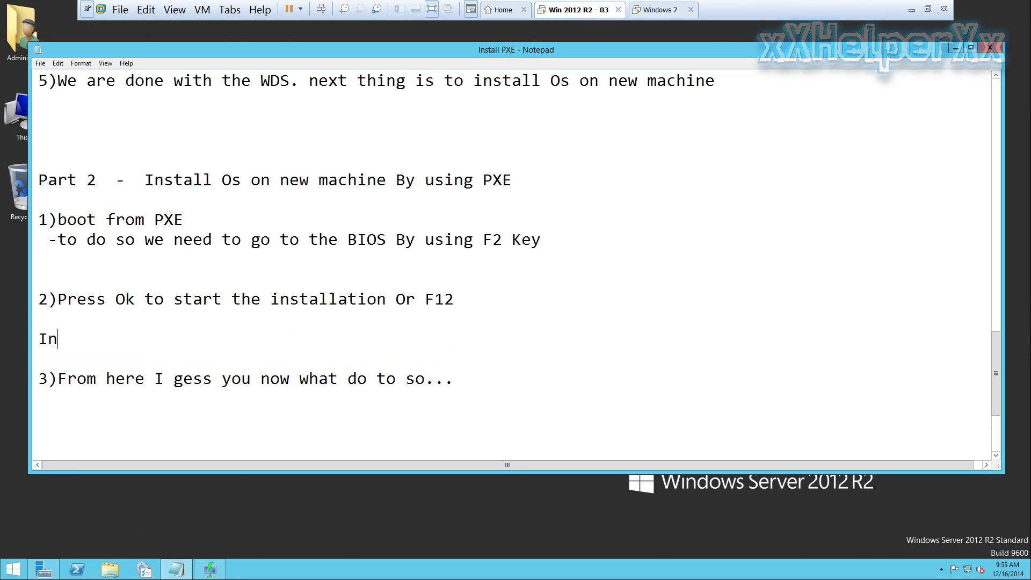
text(sert the local)
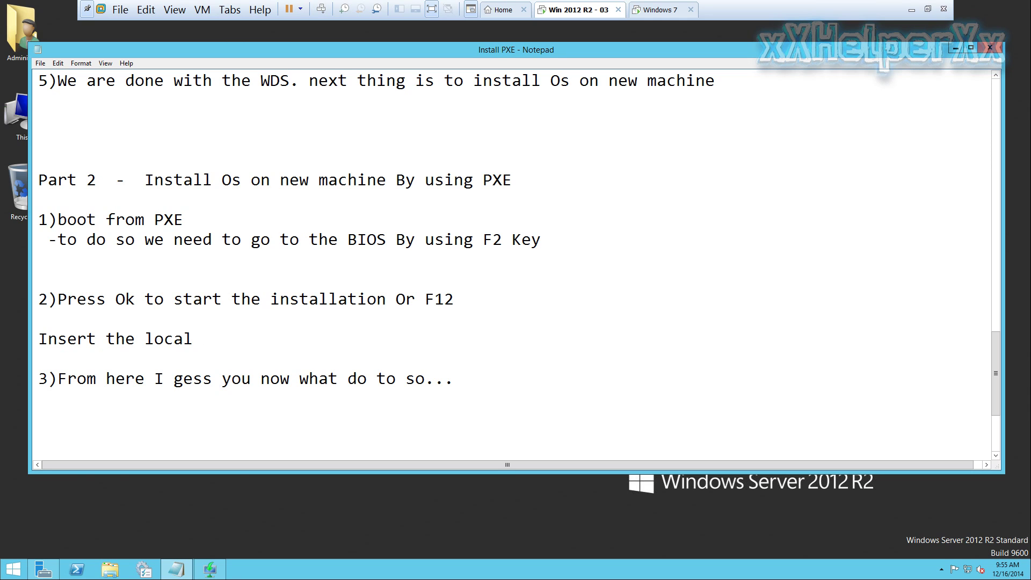
text(accunt and )
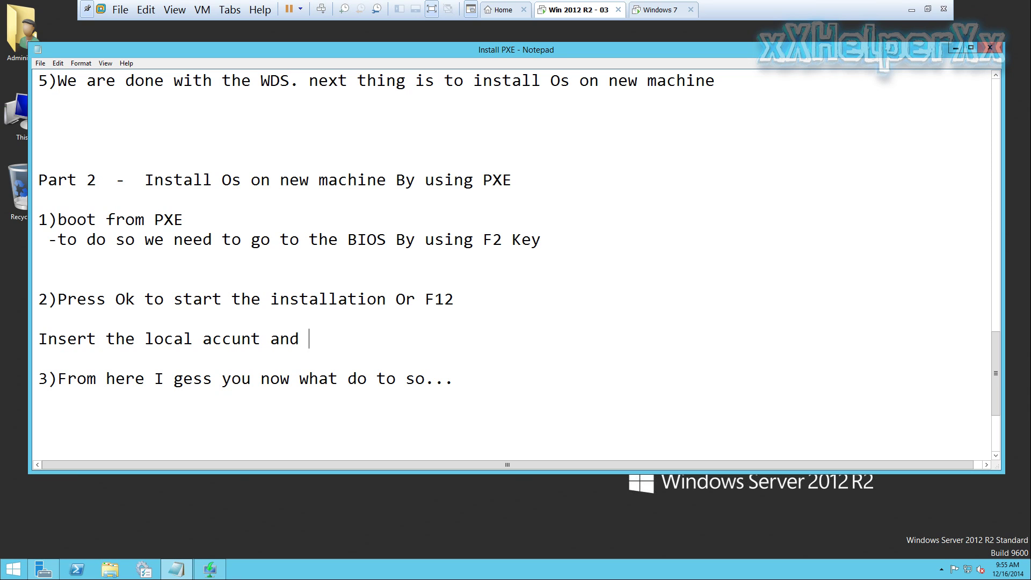
text(password)
drag(412, 330, 35, 338)
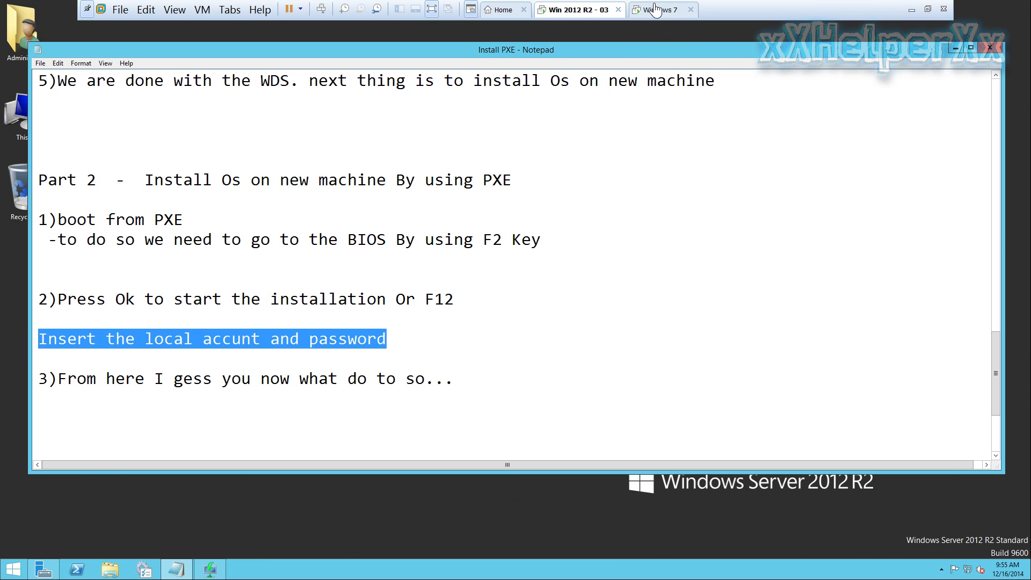
click(654, 10)
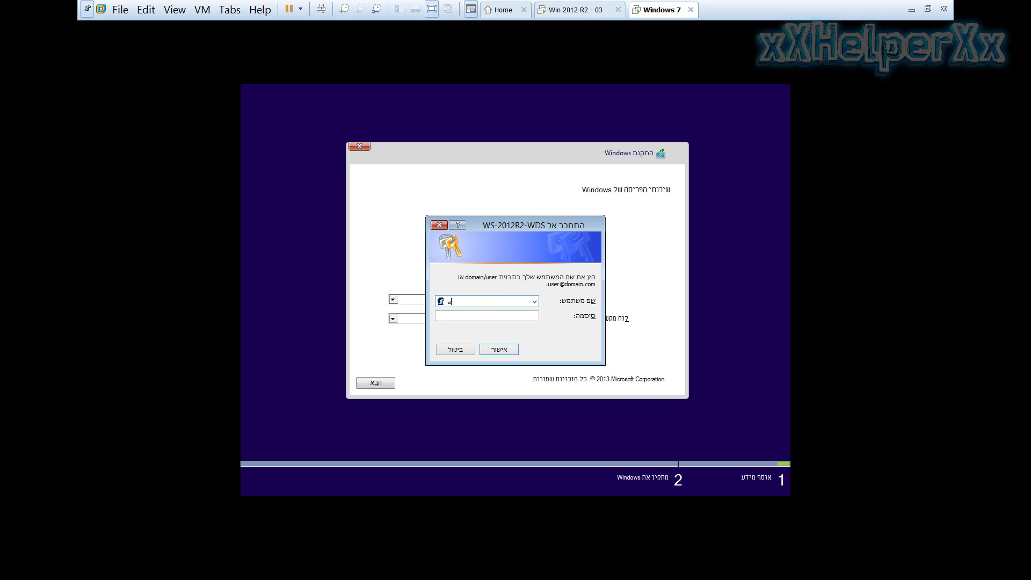
Submit administrator with the account password at the WDS sign-in, then dismiss the resulting error
text(ministrator)
click(487, 315)
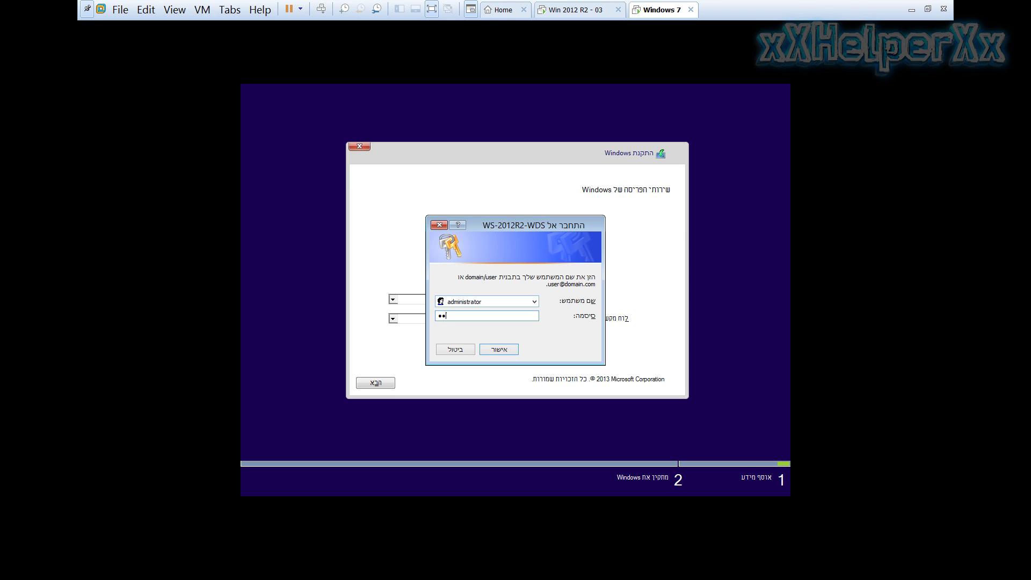
text(********)
key(Return)
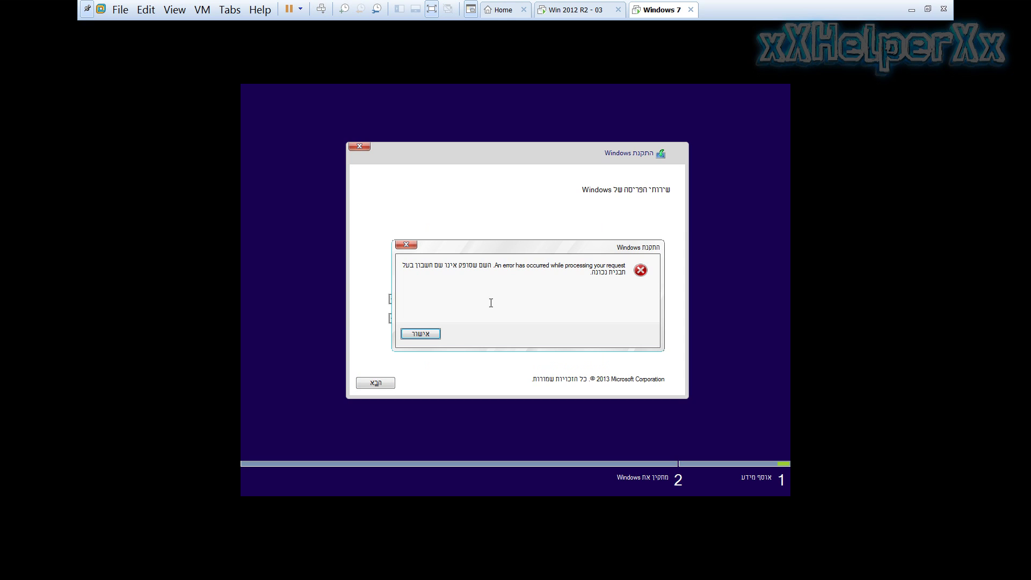
click(421, 335)
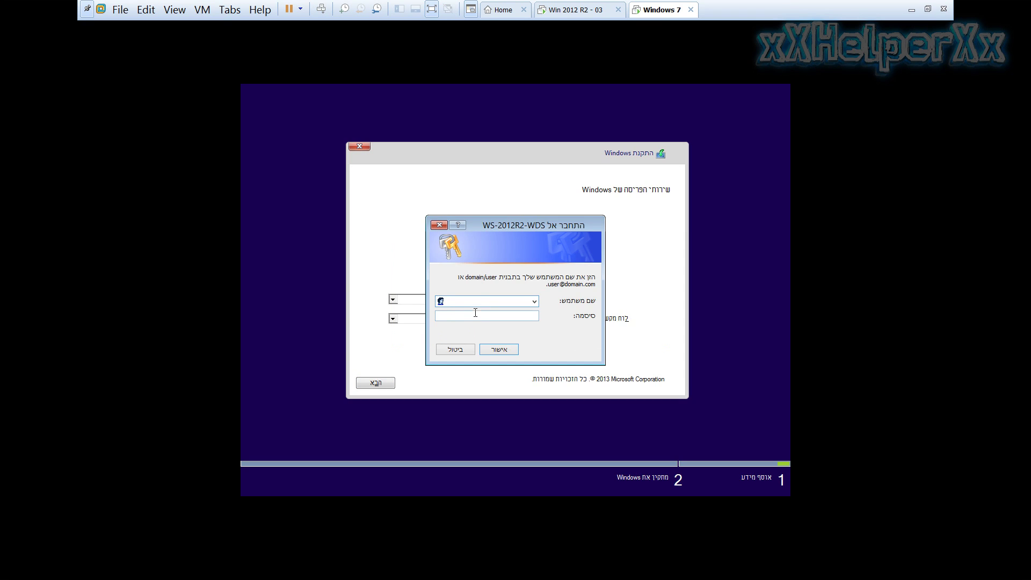
Re-enter the user name as local\administrator, then go to the server VM's notes
text(admi)
key(BackSpace)
key(BackSpace)
key(BackSpace)
text(local\administrat)
click(475, 314)
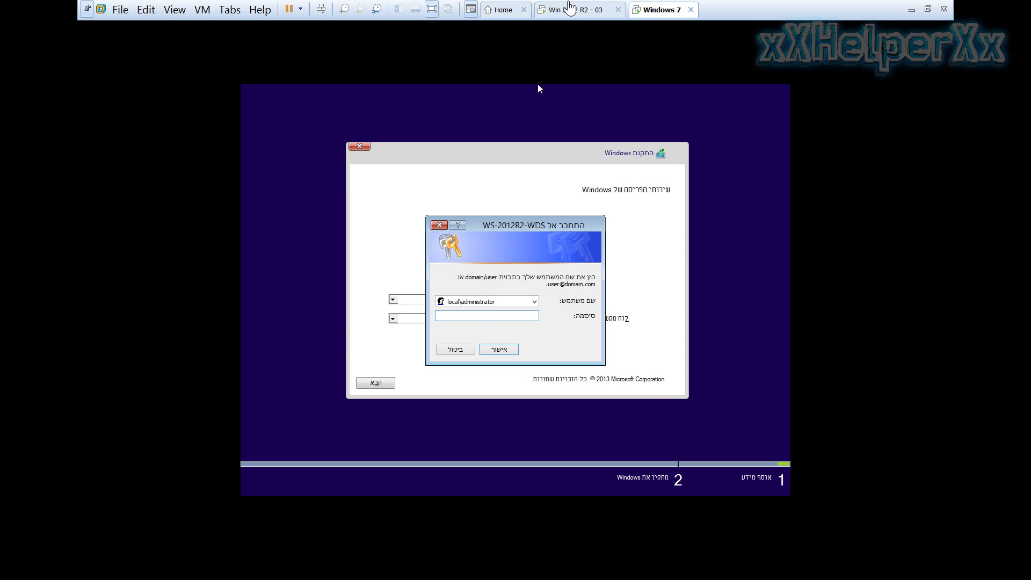
click(574, 10)
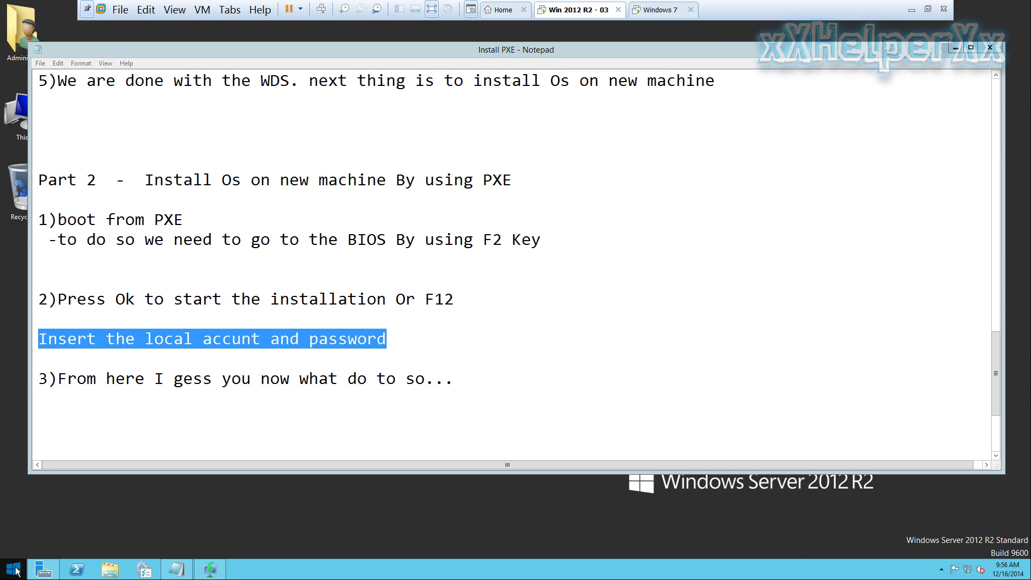
right_click(16, 571)
click(16, 571)
right_click(102, 243)
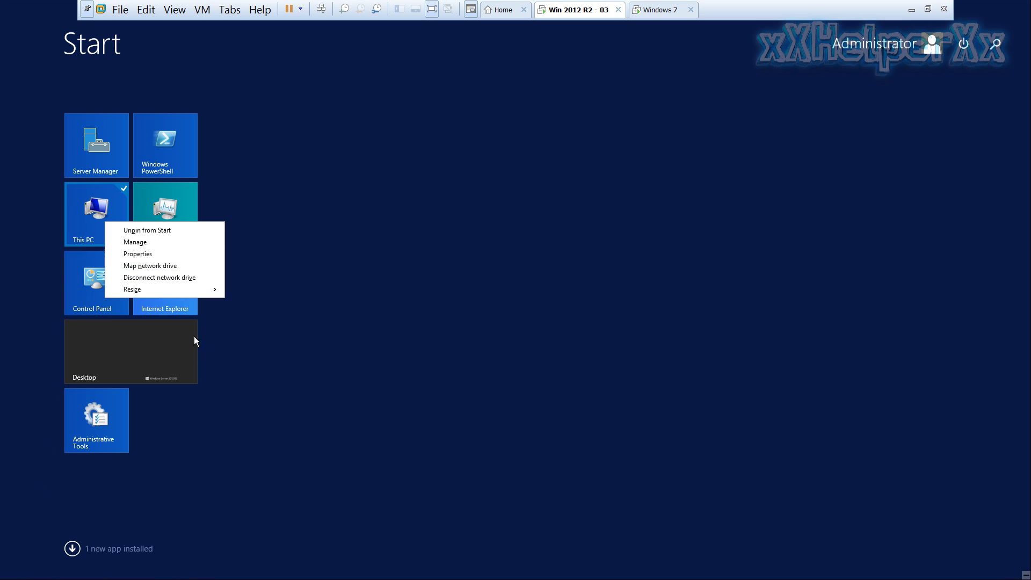
click(174, 252)
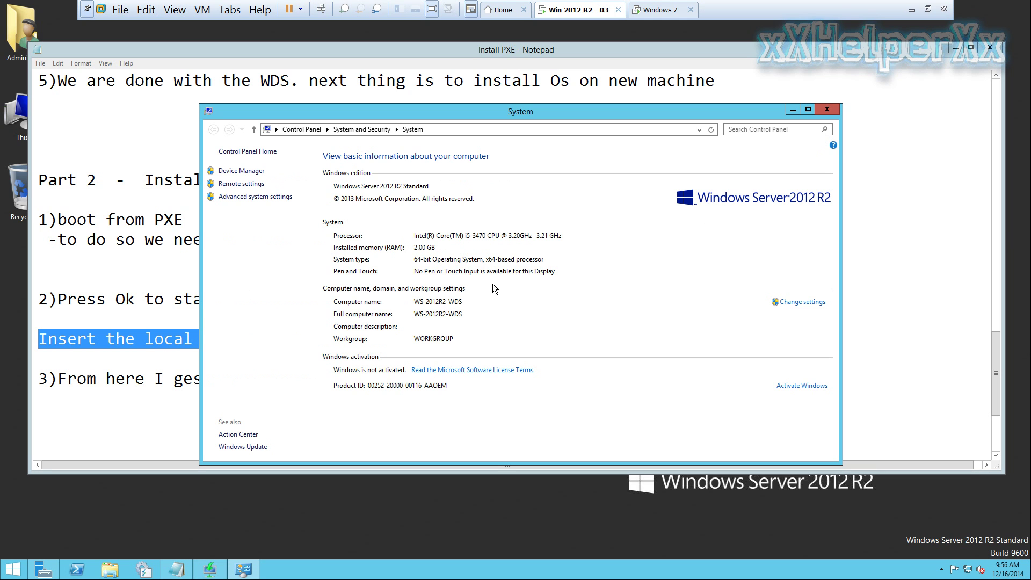
click(827, 109)
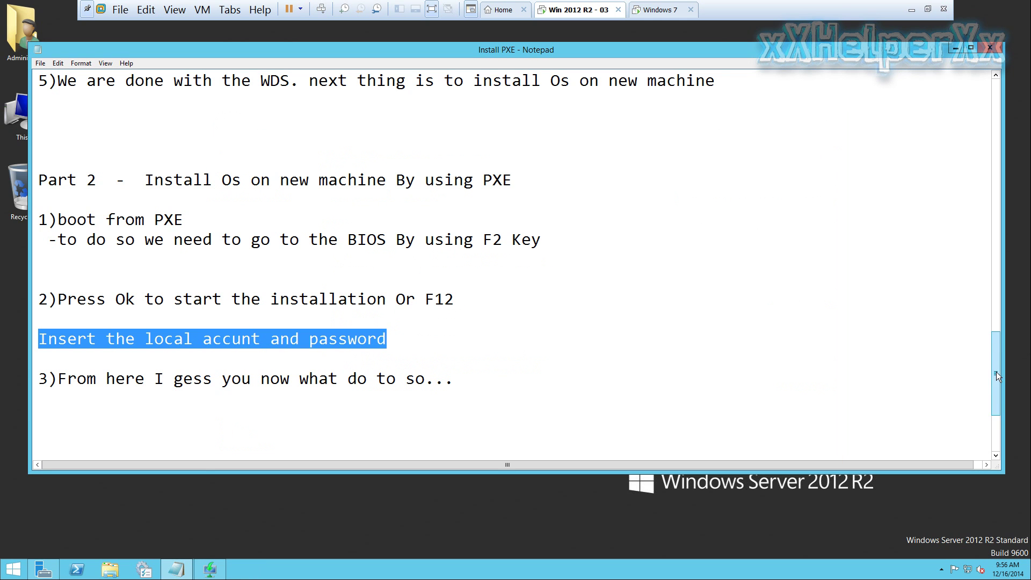
drag(997, 376, 997, 277)
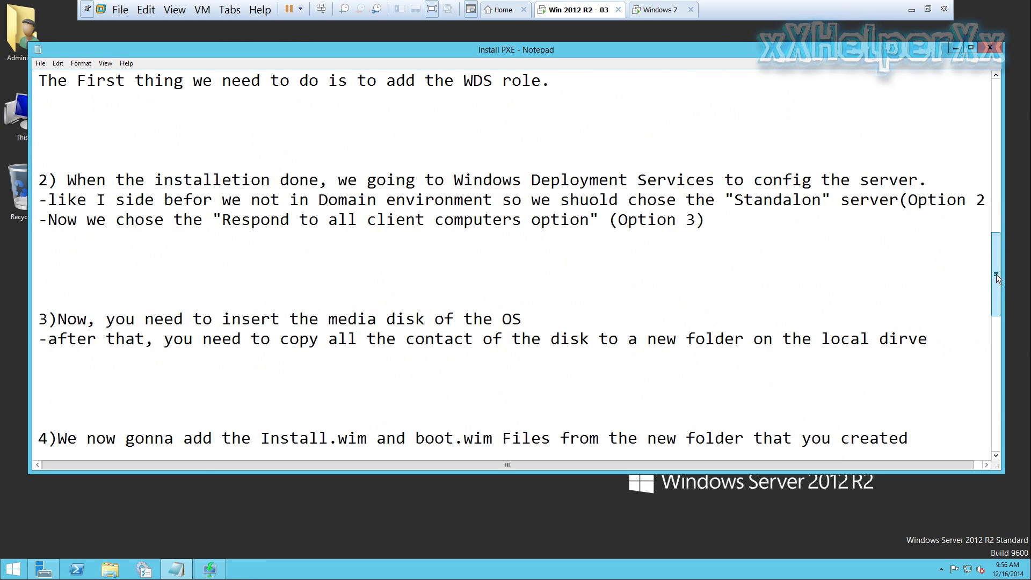
scroll(448, 258, up, 8)
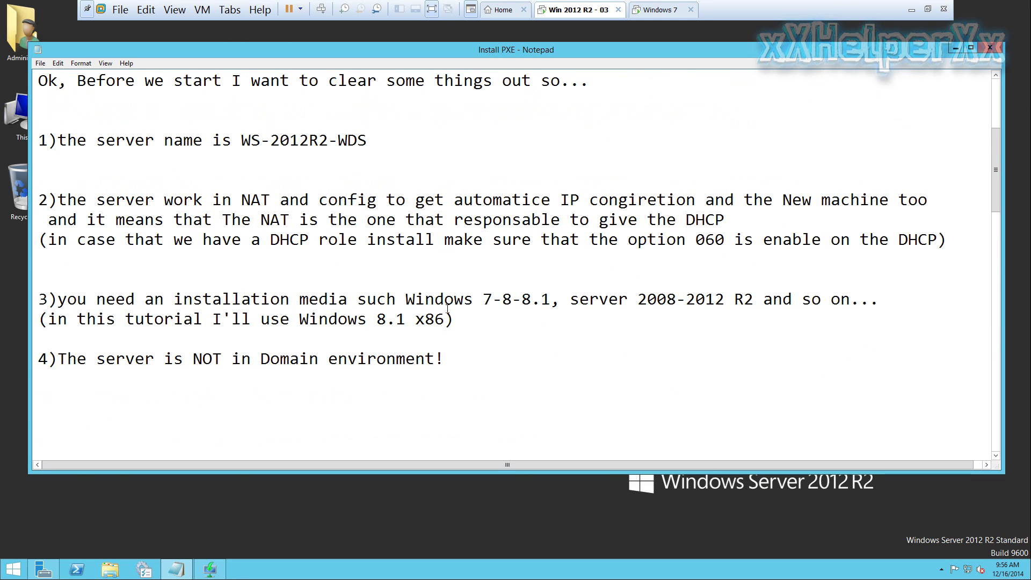
scroll(283, 217, up, 1)
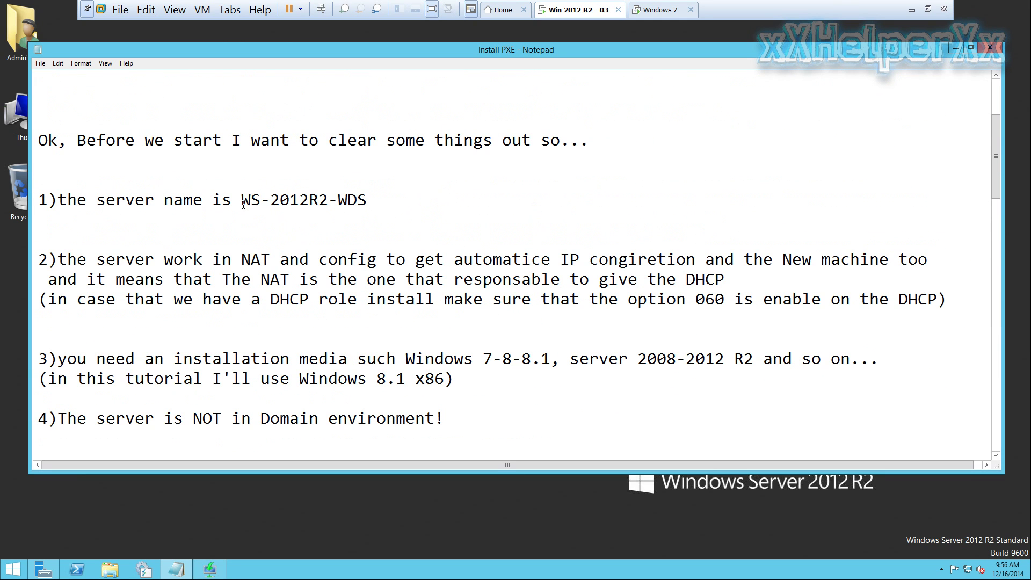
drag(243, 204, 368, 201)
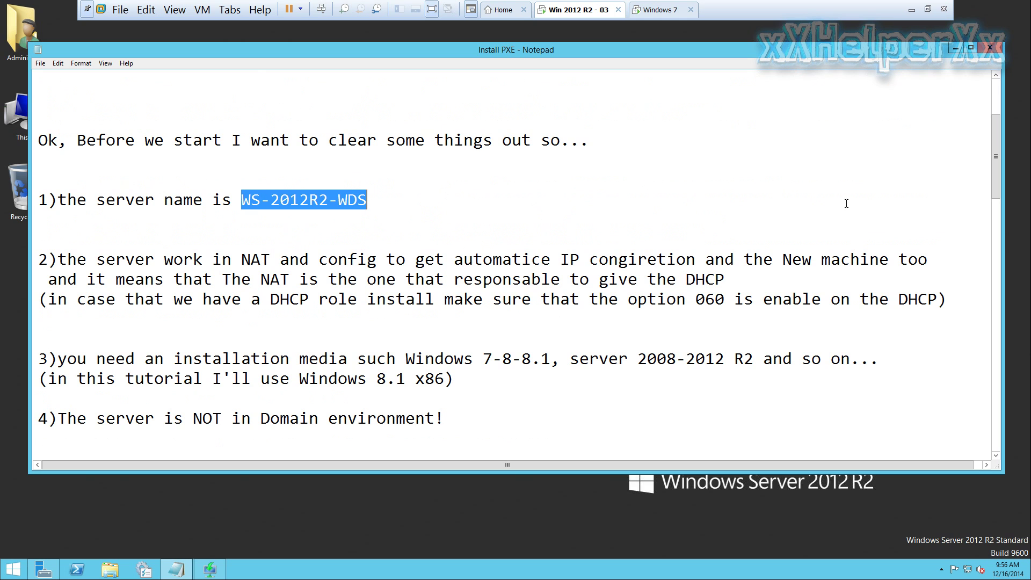
drag(993, 153, 996, 356)
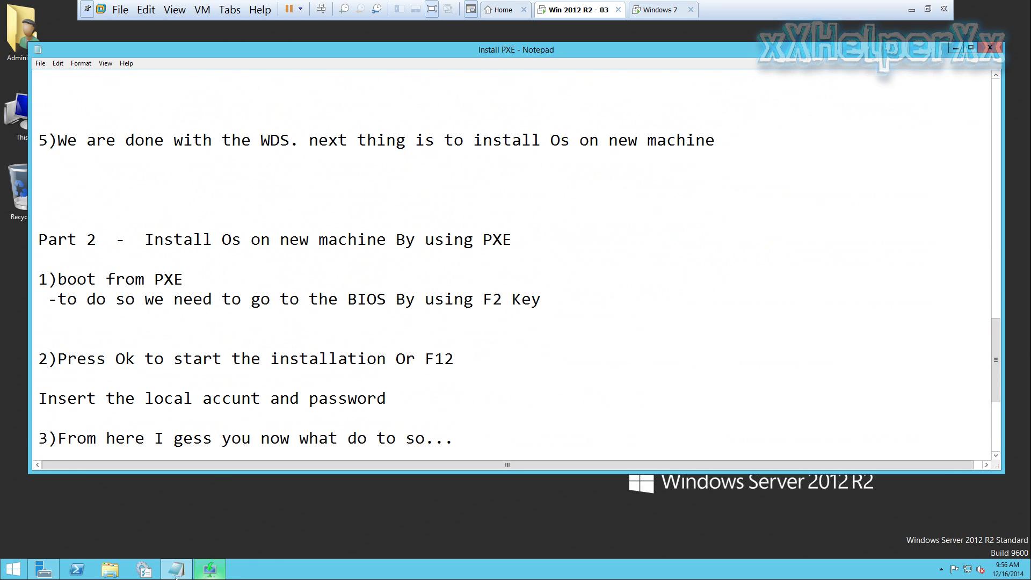
In the Windows 7 VM, replace the local\administrator user name with the server name WS-2012R2-WDS
click(660, 9)
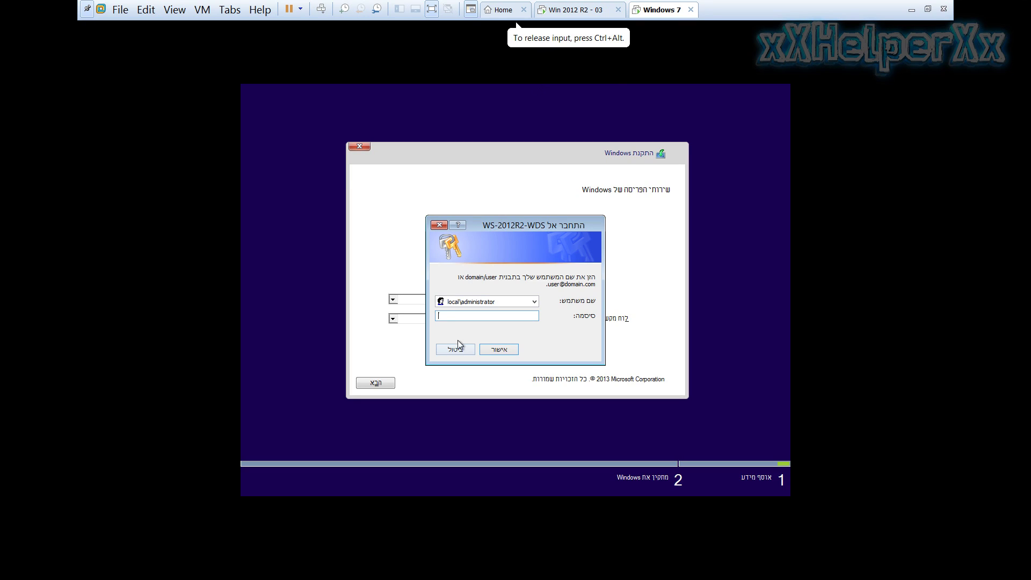
double_click(456, 304)
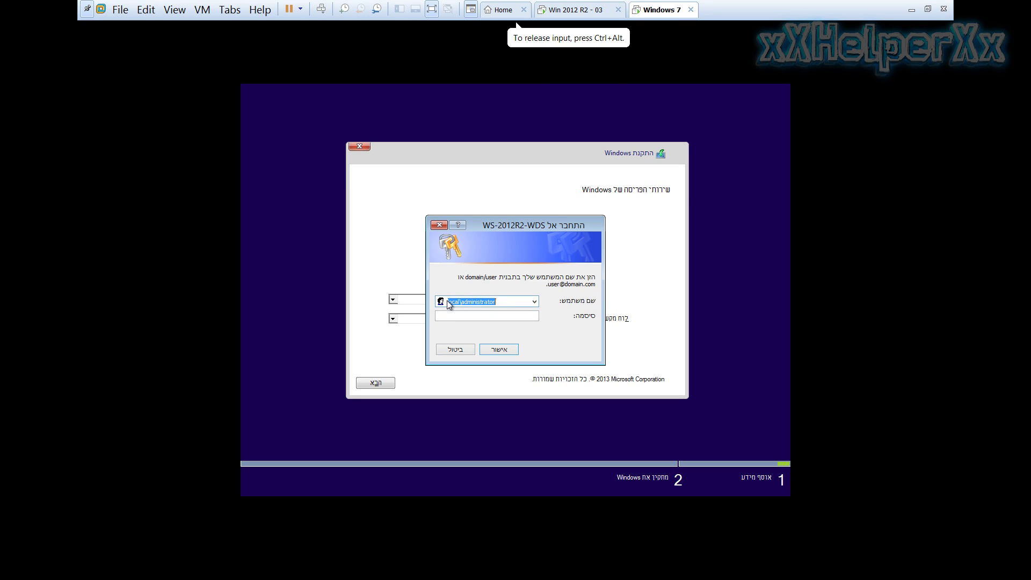
key(BackSpace)
text(w)
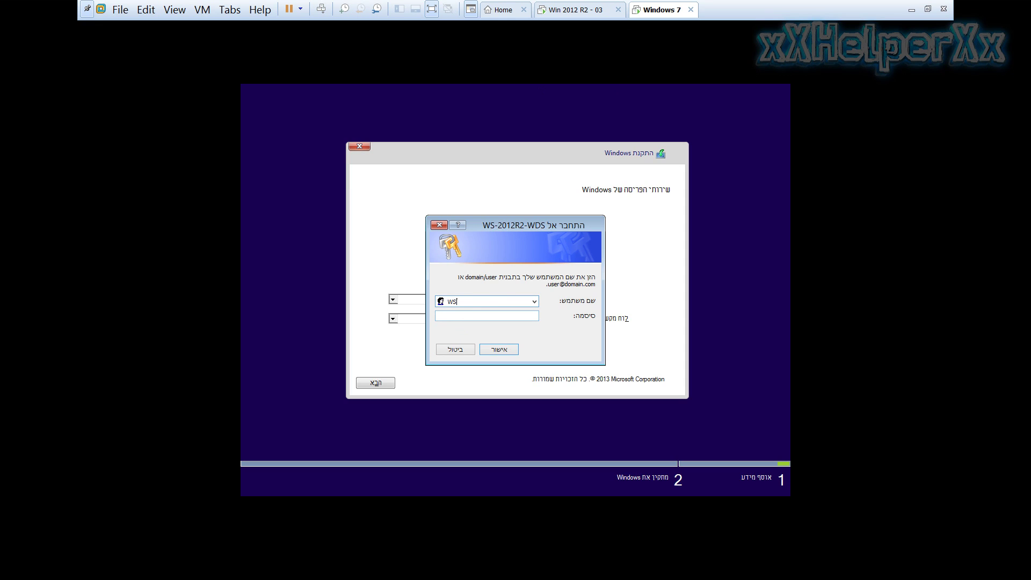
text(S-20102R2-WDS)
key(Tab)
Append \administrator to the user name and submit the password, reaching the Windows 8.1 image list
click(506, 302)
click(497, 301)
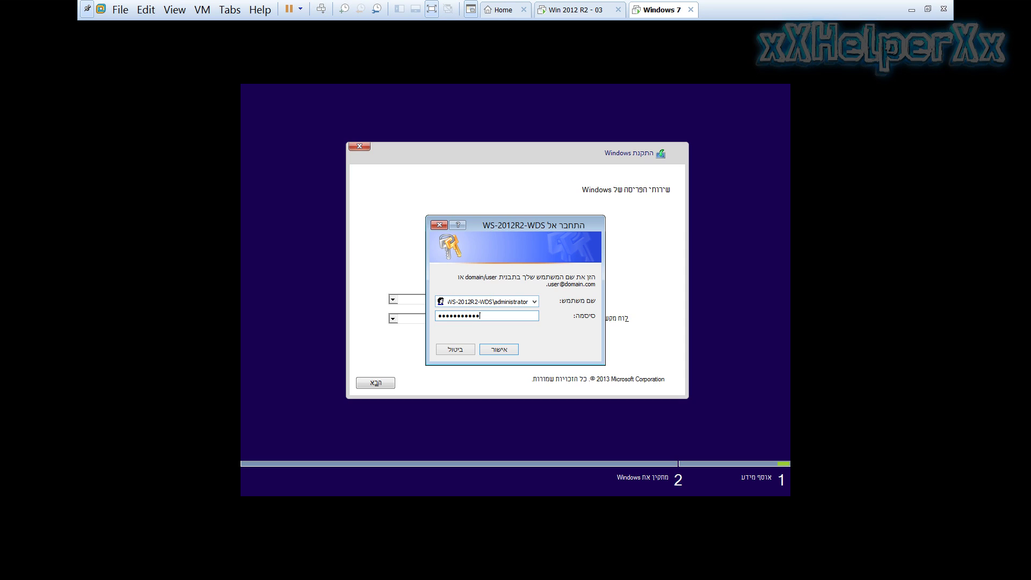
key(Return)
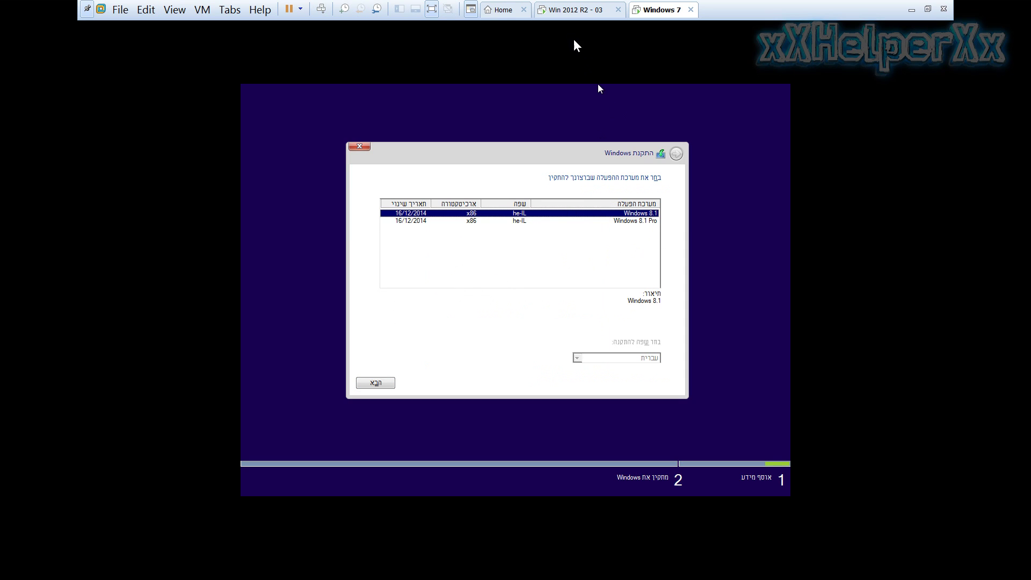
click(570, 15)
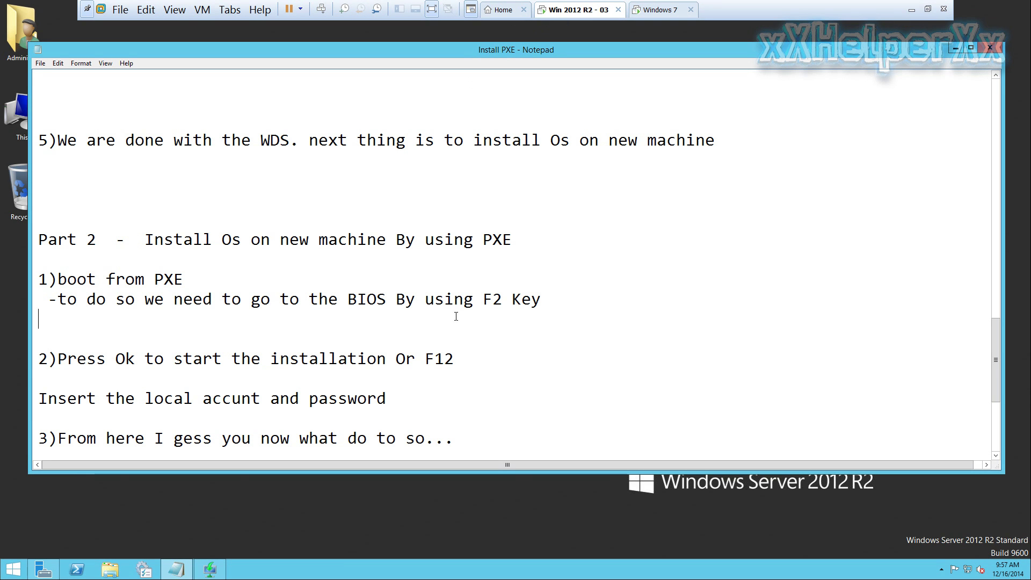
click(57, 360)
drag(49, 440, 458, 442)
scroll(454, 416, down, 3)
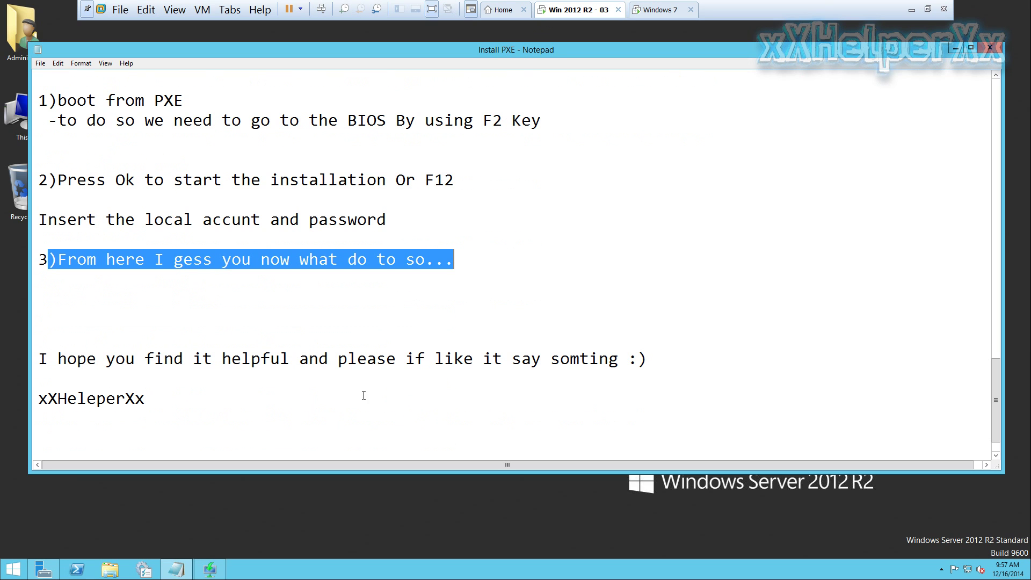
click(163, 312)
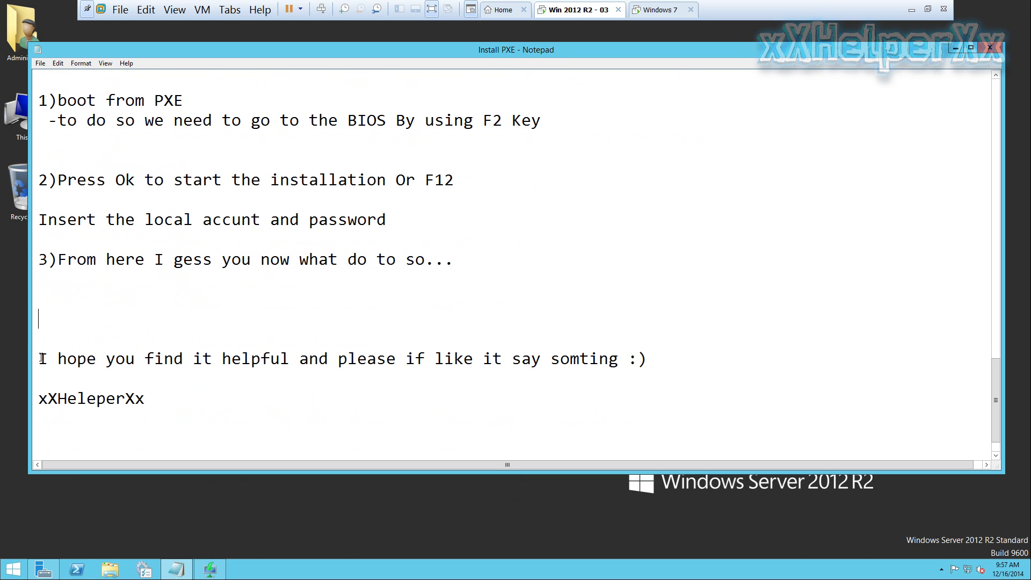
drag(48, 359, 659, 361)
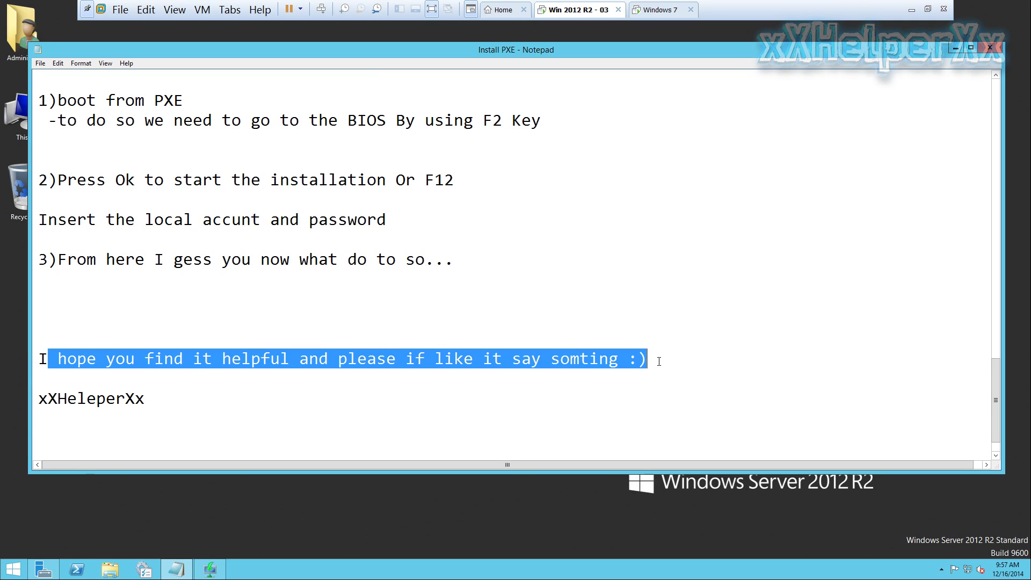
click(265, 432)
drag(166, 397, 37, 401)
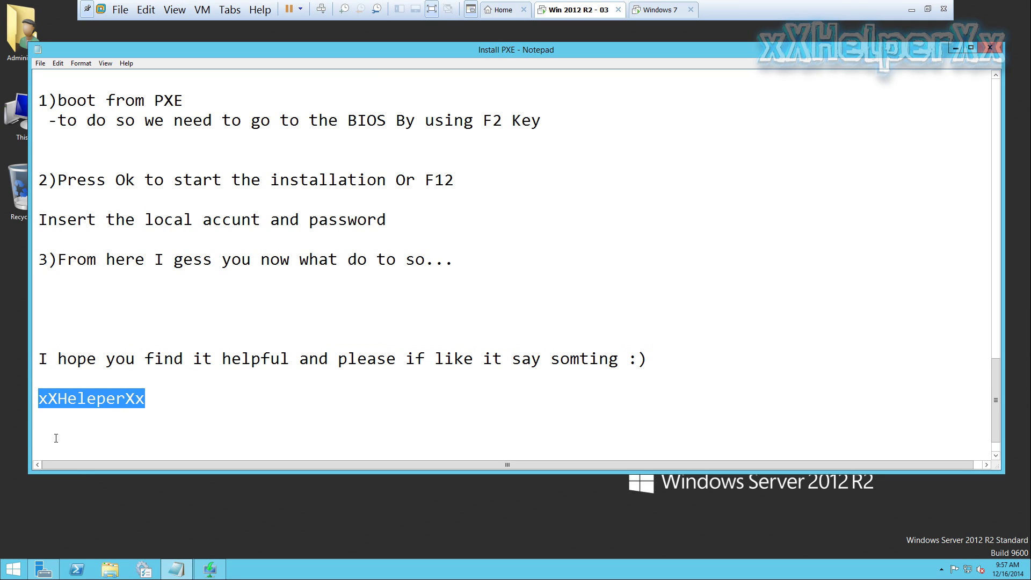